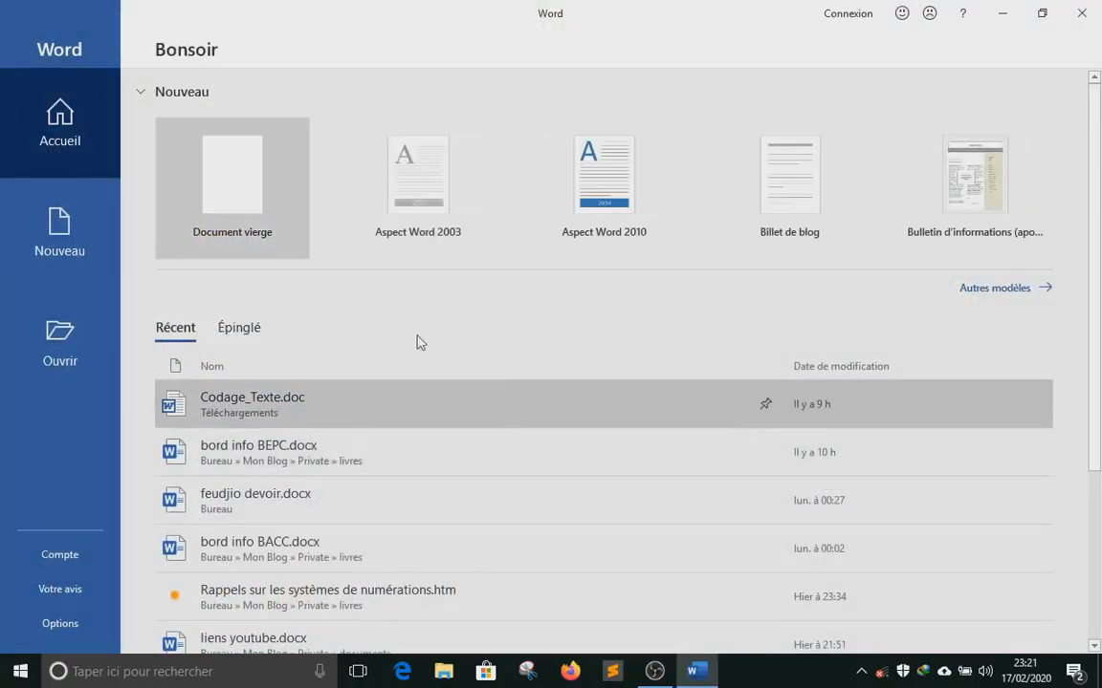
Step: Create a blank document, zoom it to 156 %, and write the title "Exercice1"
click(227, 179)
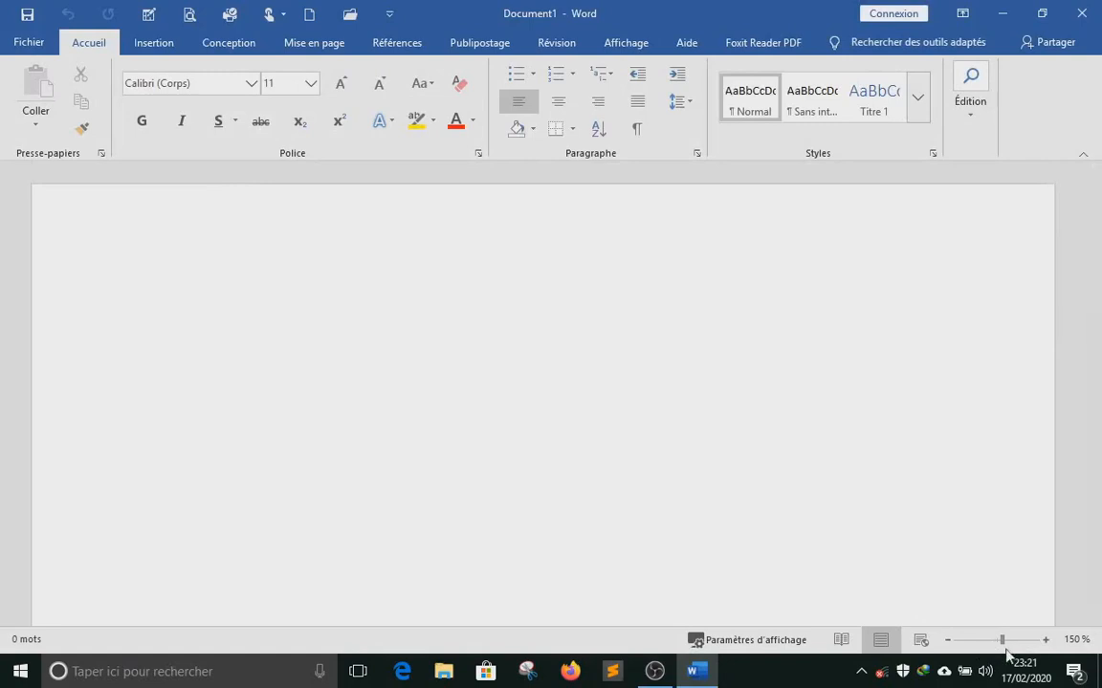
drag(1003, 645, 1003, 645)
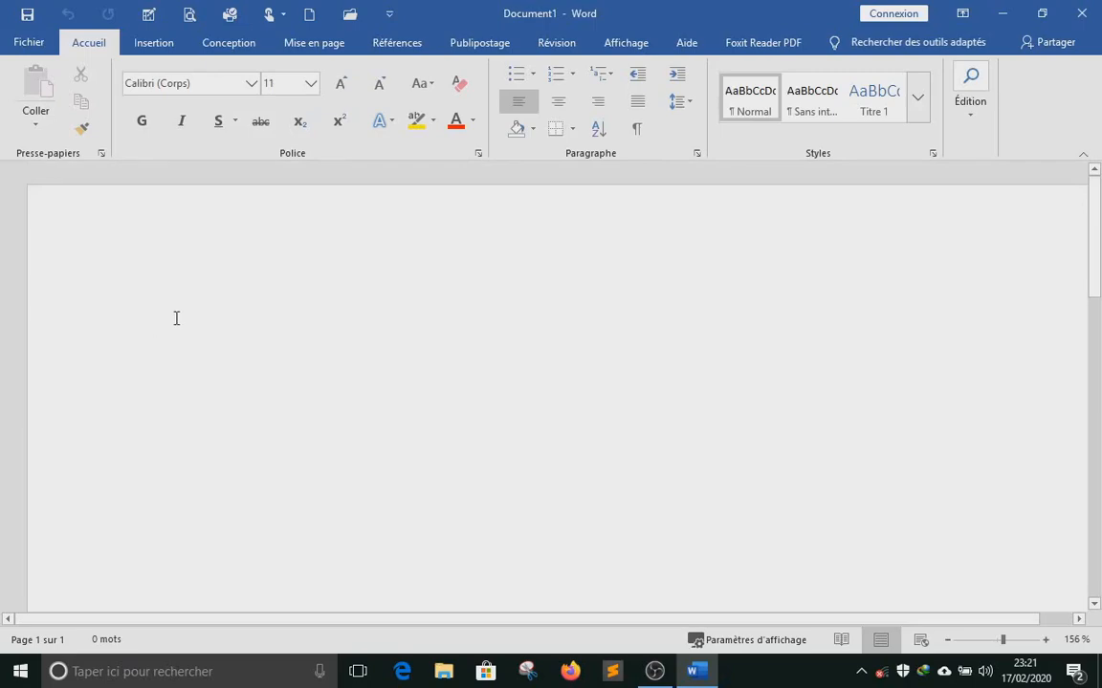
text(exer)
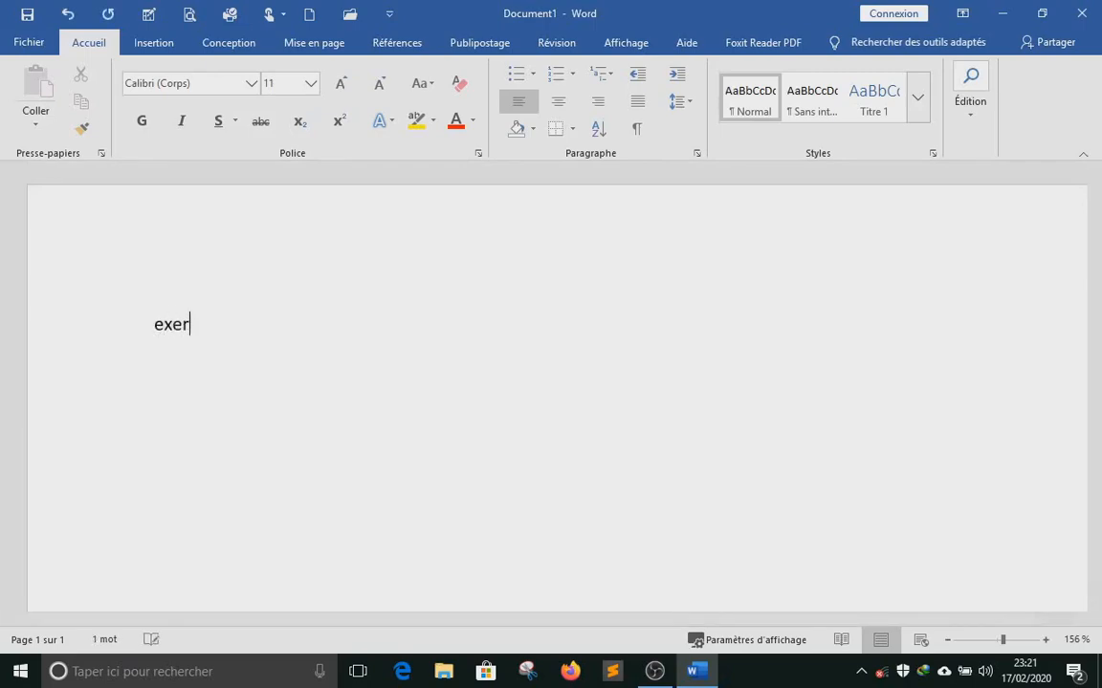
text(cice1)
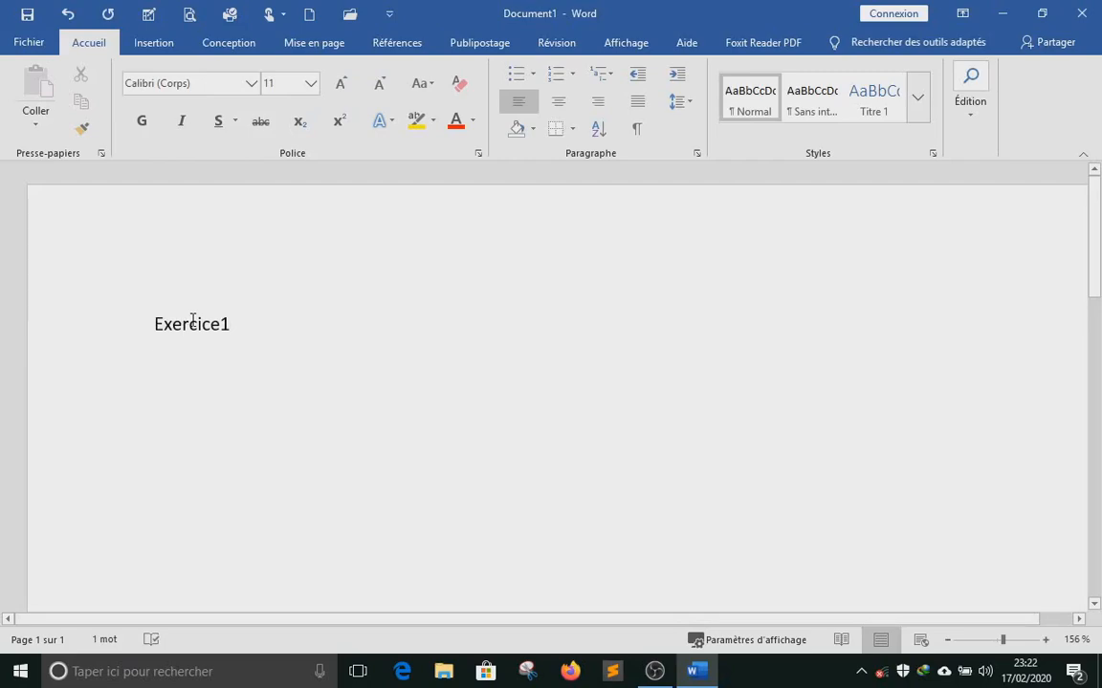
Step: Add the lines "Pour mieux vivre il faut être avec Dieu" and "Avant de dormir il faut prier" below the title
text(pour mi)
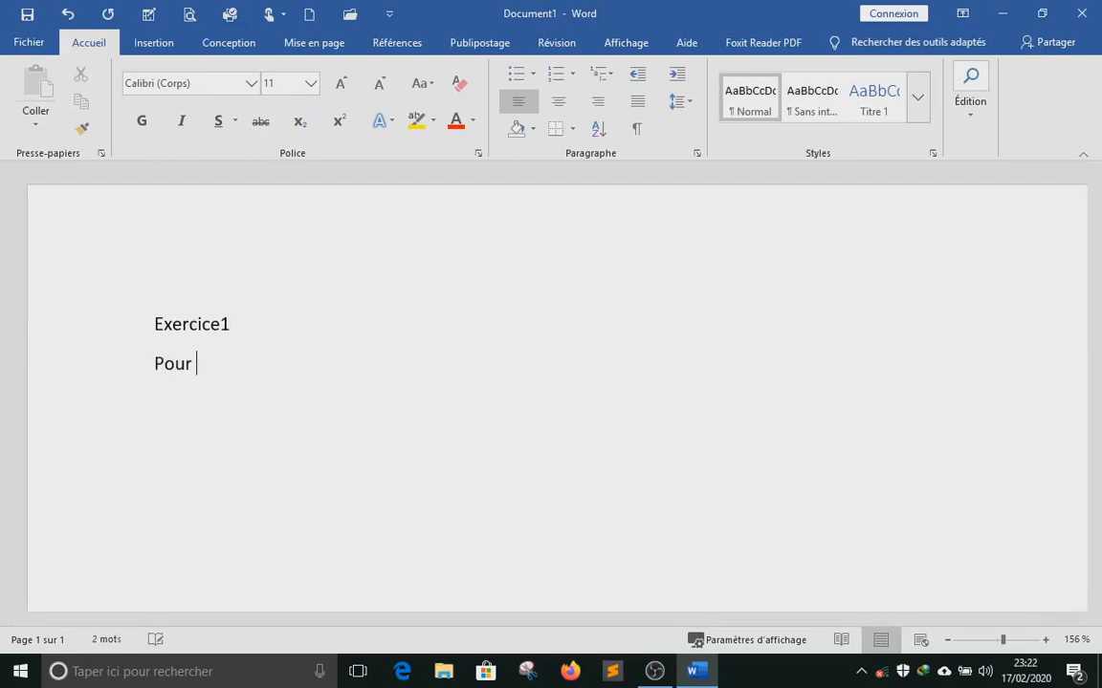
text(eux vivre )
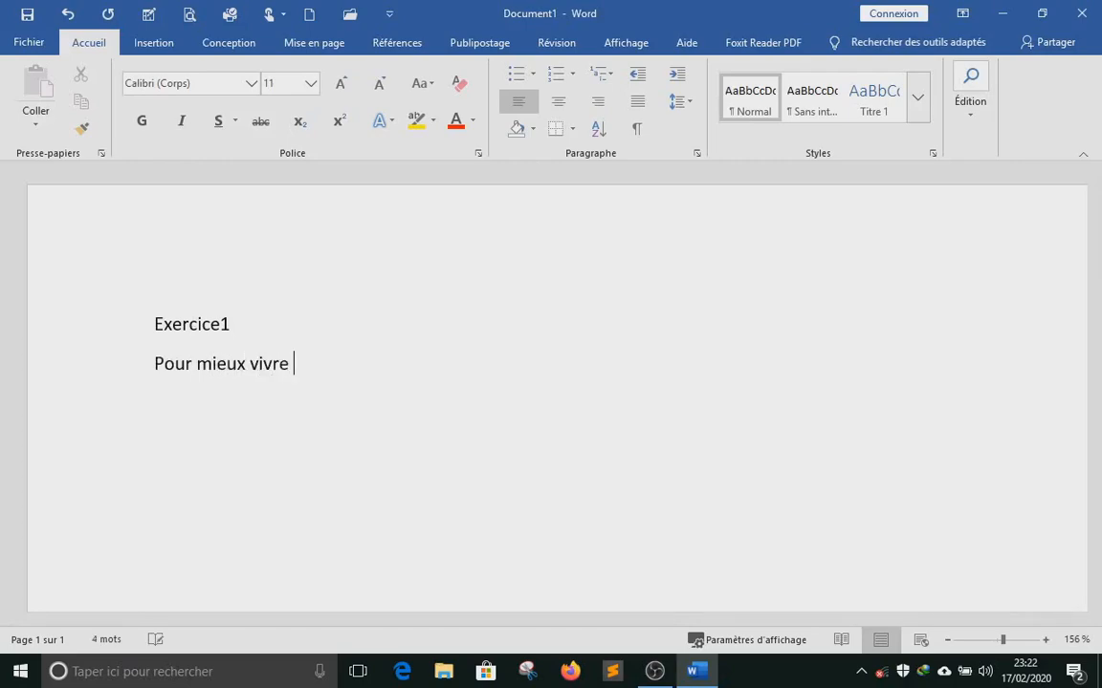
text(il faut être avec )
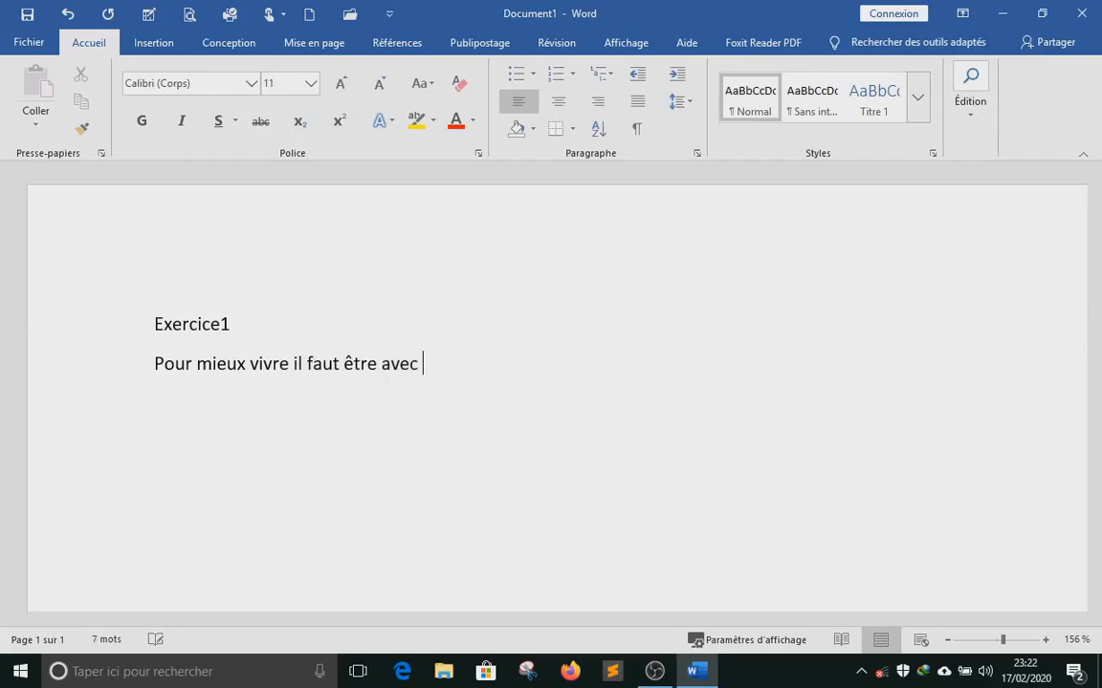
text(Dieuavant)
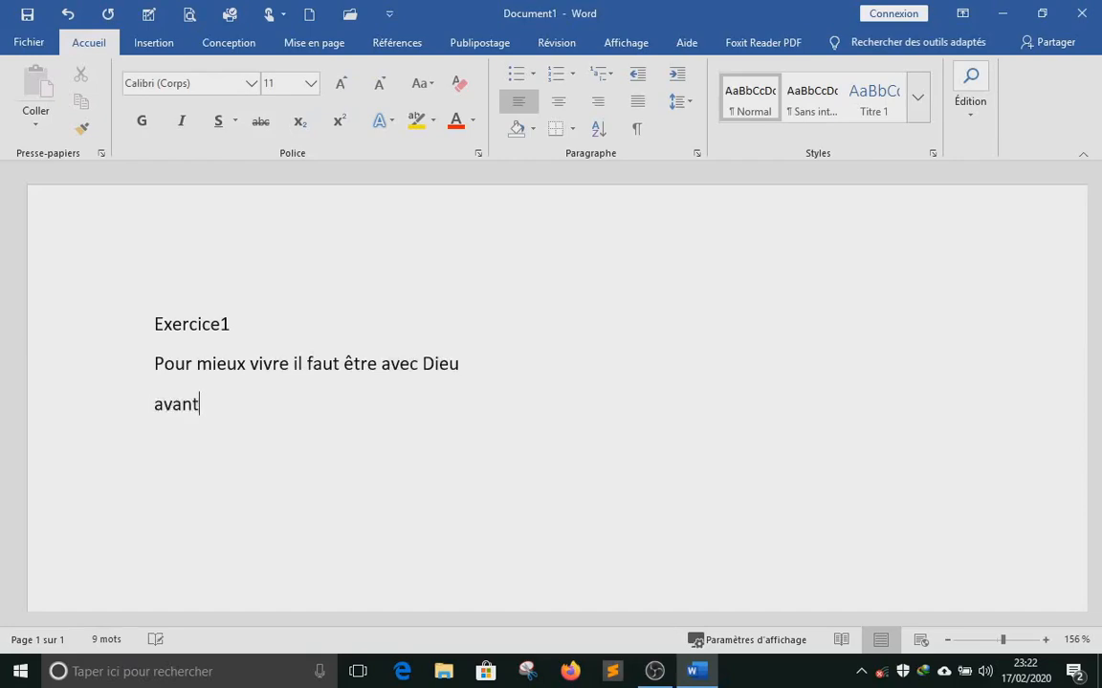
text( de dormir)
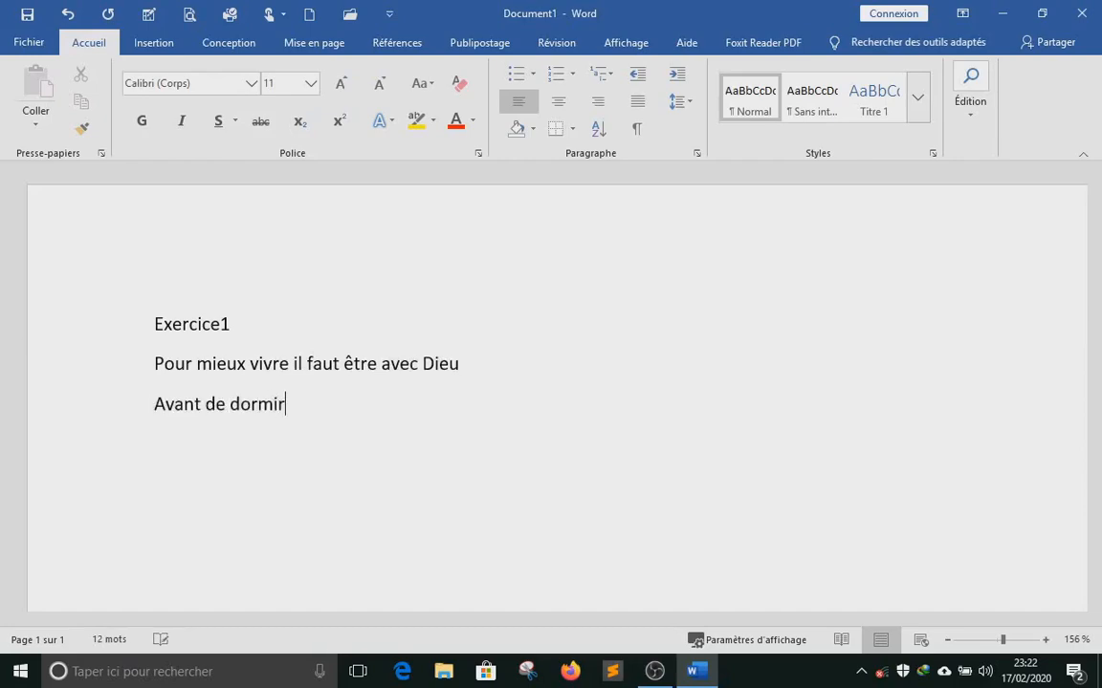
text( il faut prier)
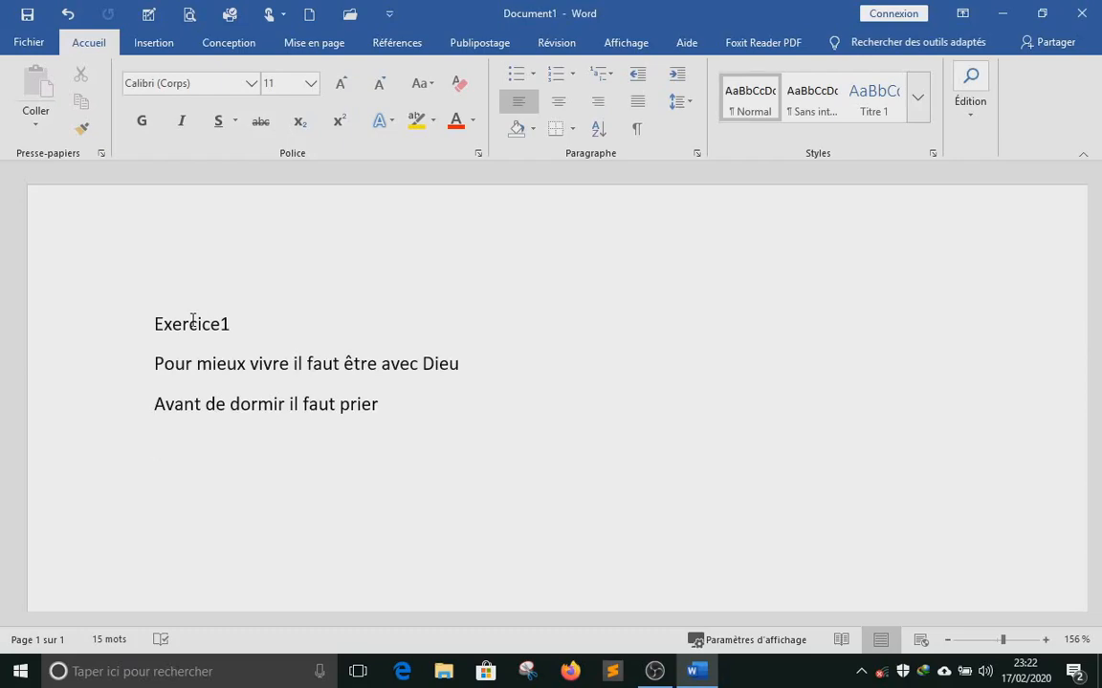
Step: Add a third sentence, "Il faut éviter les exès de tables", on its own line and end the paragraph
key(Return)
text(Il faut )
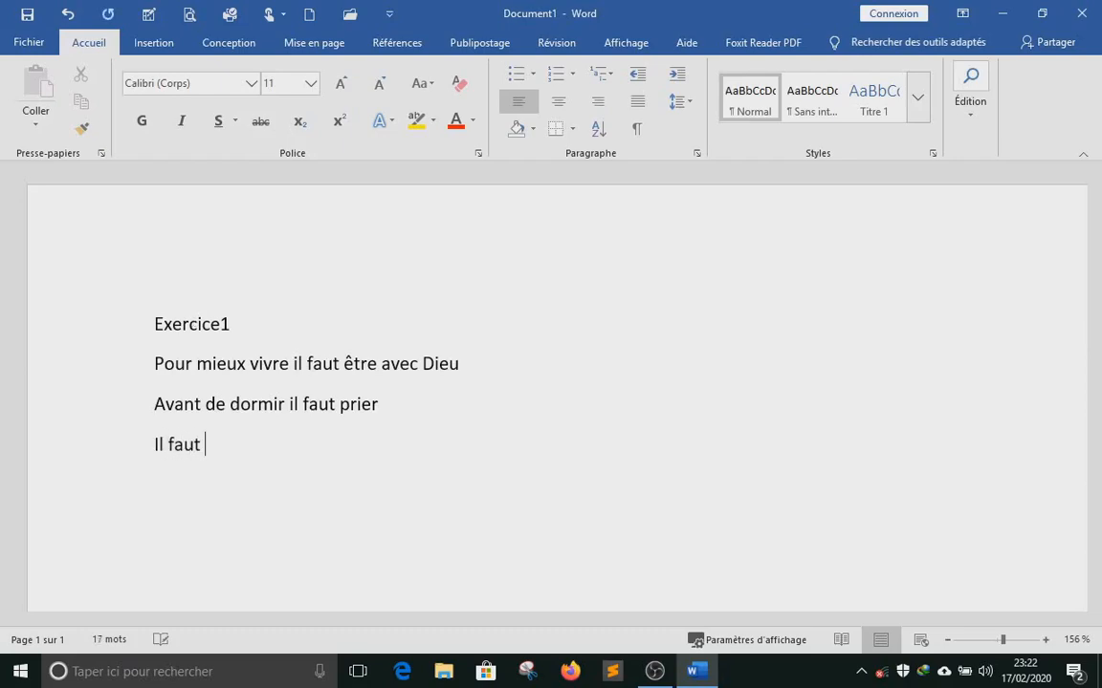
text(éviter les exe)
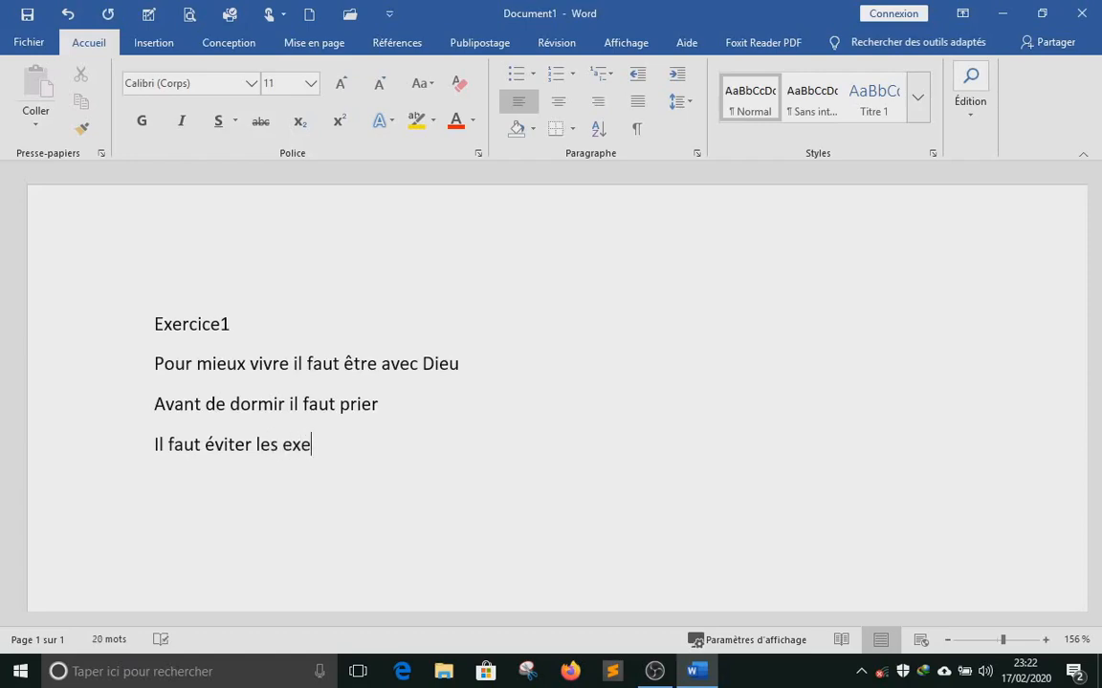
key(BackSpace)
text(ès de tables)
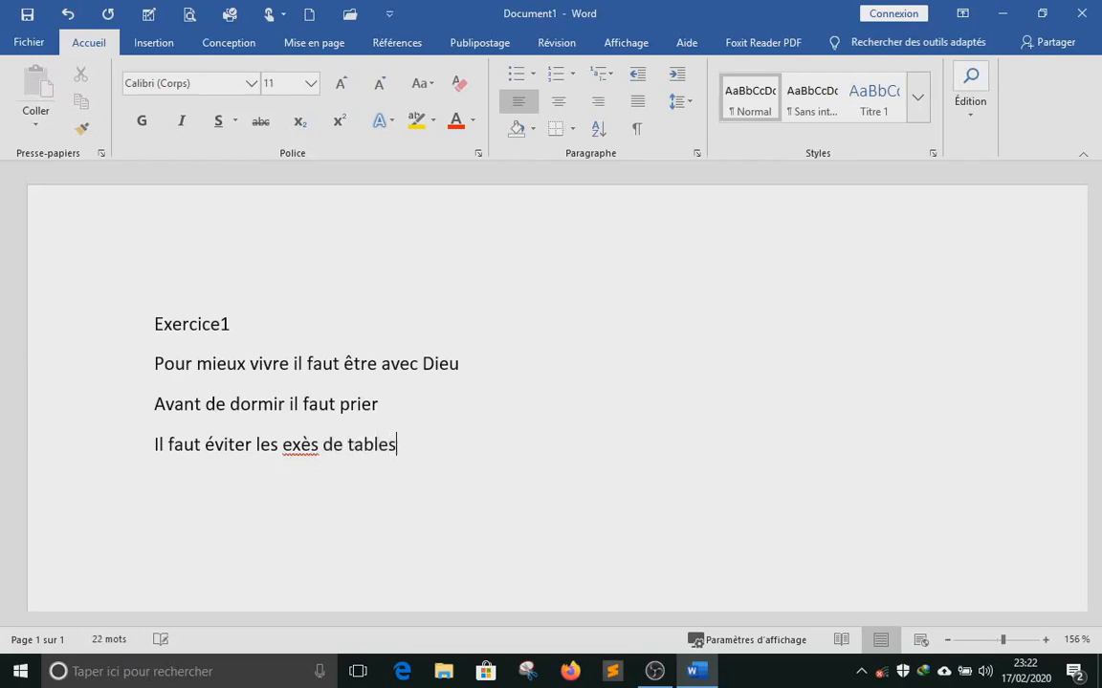
key(Return)
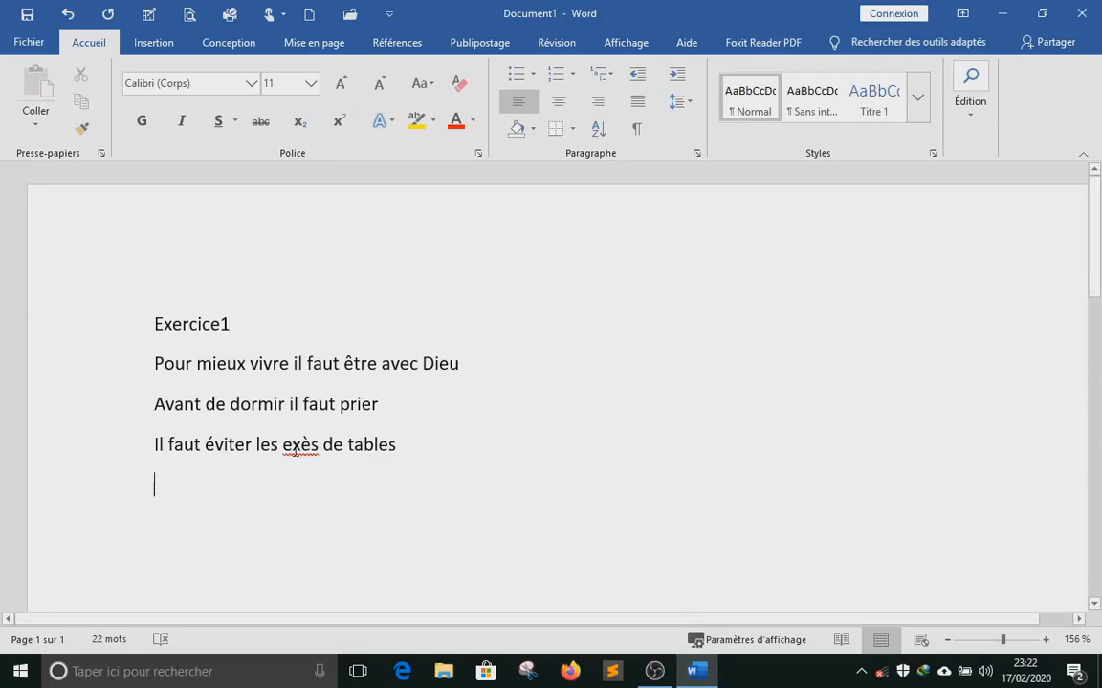
Step: Correct the misspelled word in the third sentence to the suggested "excès"
scroll(277, 380, down, 1)
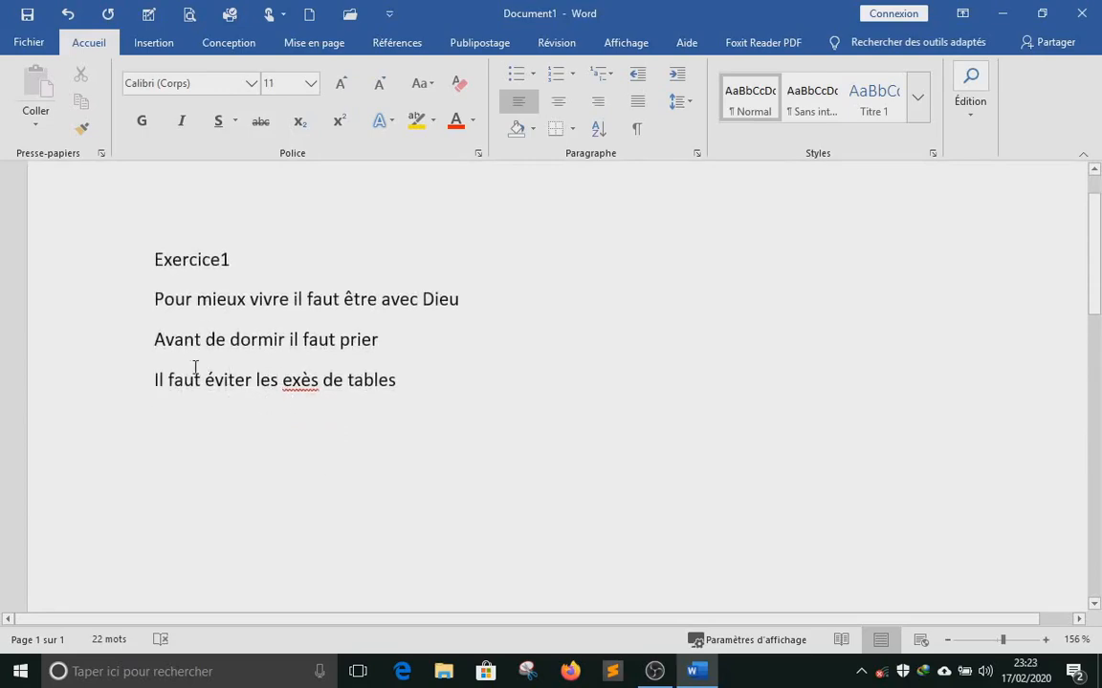
right_click(294, 383)
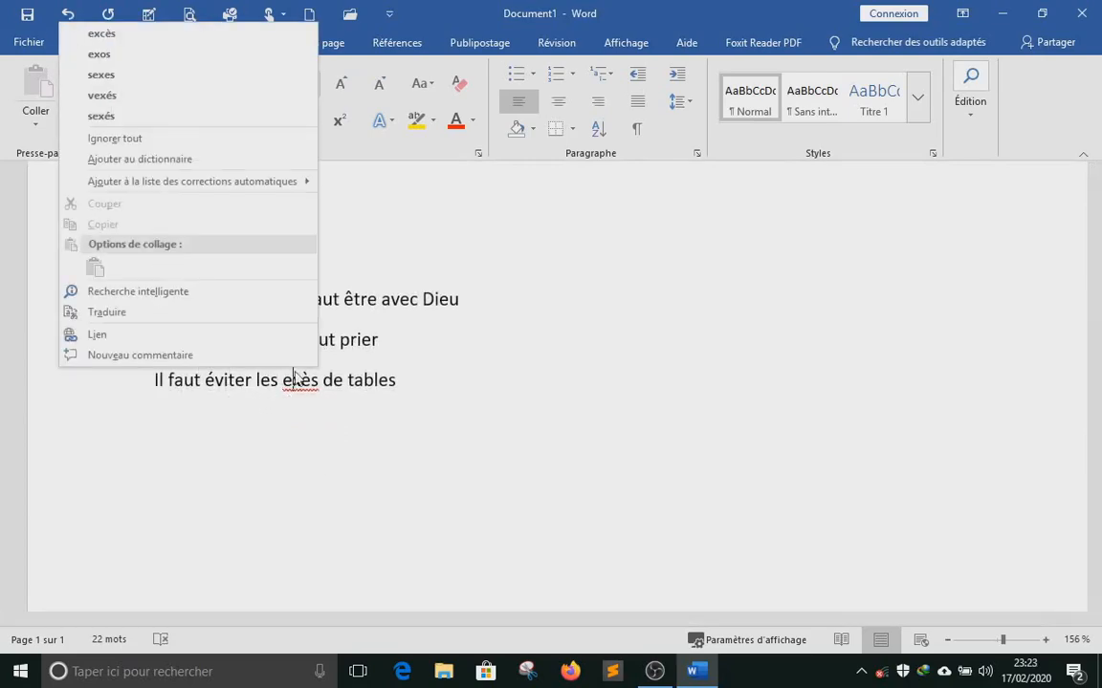
click(102, 34)
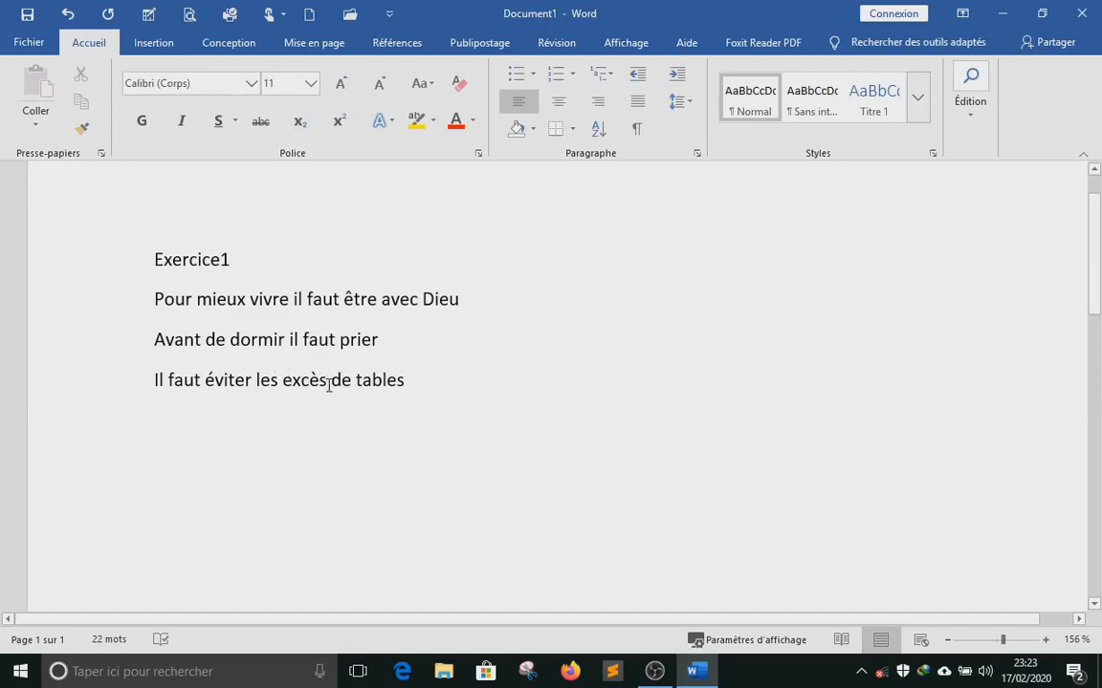
Step: Move the insertion point from the end of the third sentence back to before "éviter" and insert the word "et"
click(407, 381)
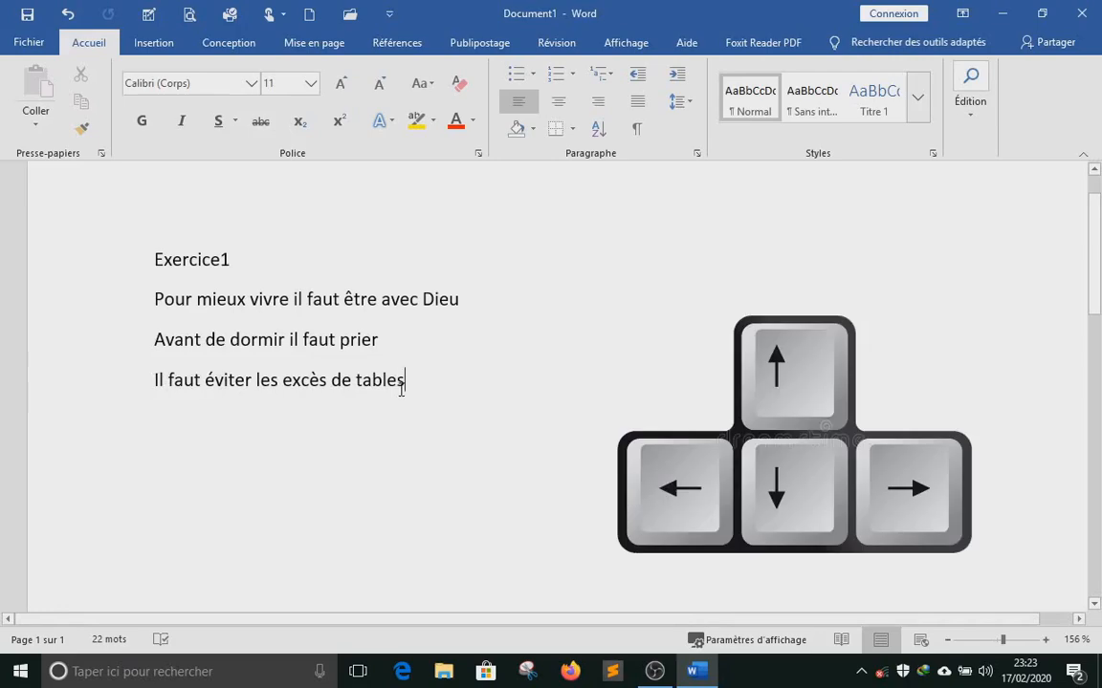
key(Left)
key(Left)
key(Left)
key(Left)
key(Left)
key(Left)
key(Left)
key(Left)
key(Left)
key(Left)
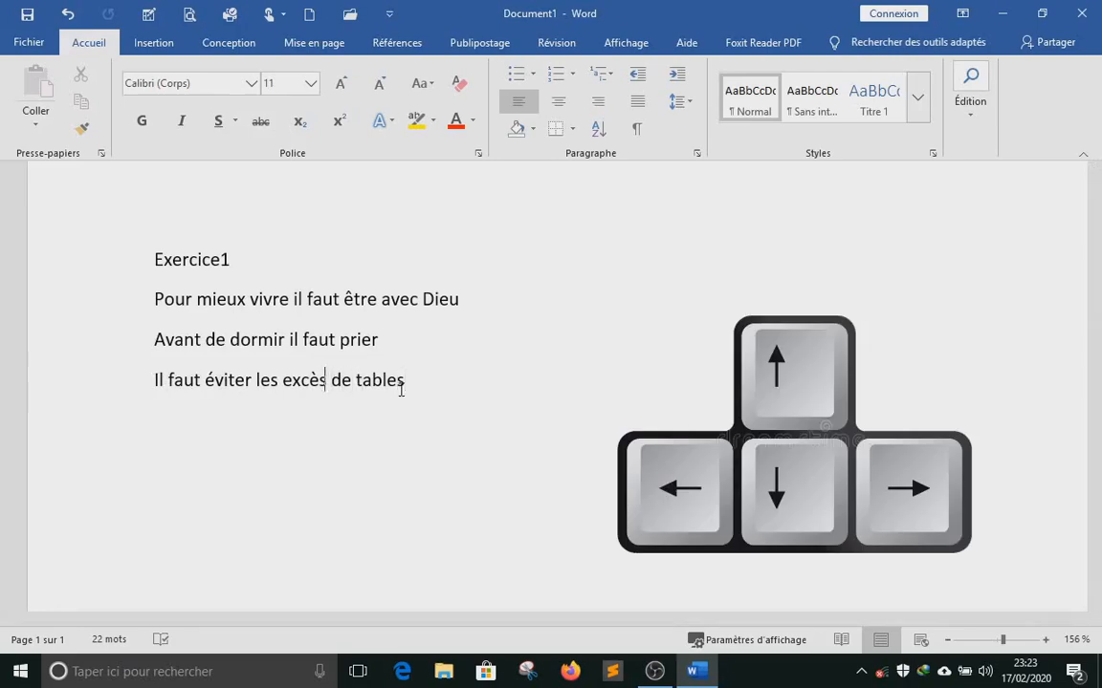
key(Left)
key(Left)
key(Left)
key(Left)
key(Left)
key(Left)
key(Left)
key(Left)
key(Left)
key(Left)
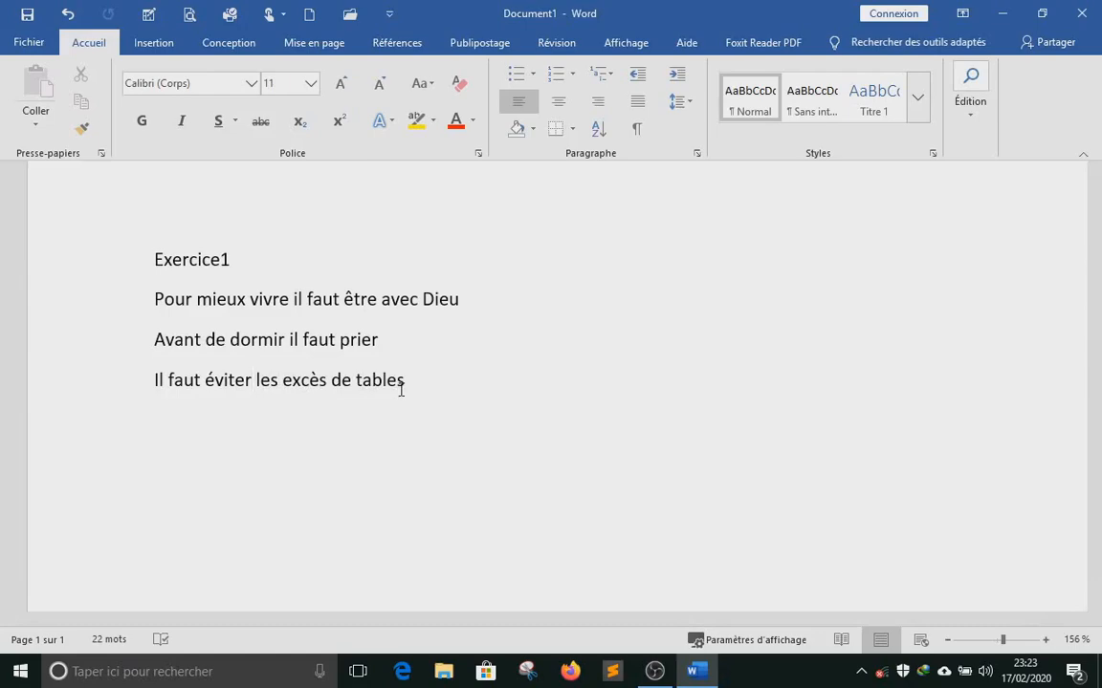
key(Left)
key(Left)
key(Left)
key(Left)
key(Left)
key(Left)
text(et)
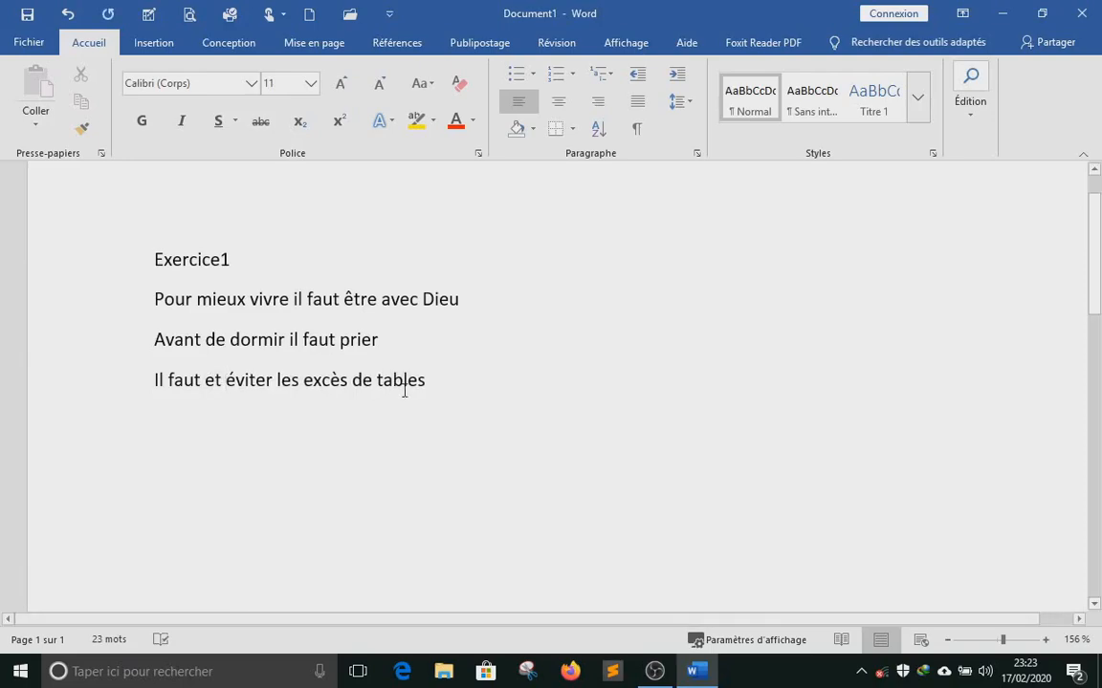
Step: Delete the added word "et" before "éviter" in the third sentence
key(BackSpace)
key(BackSpace)
key(BackSpace)
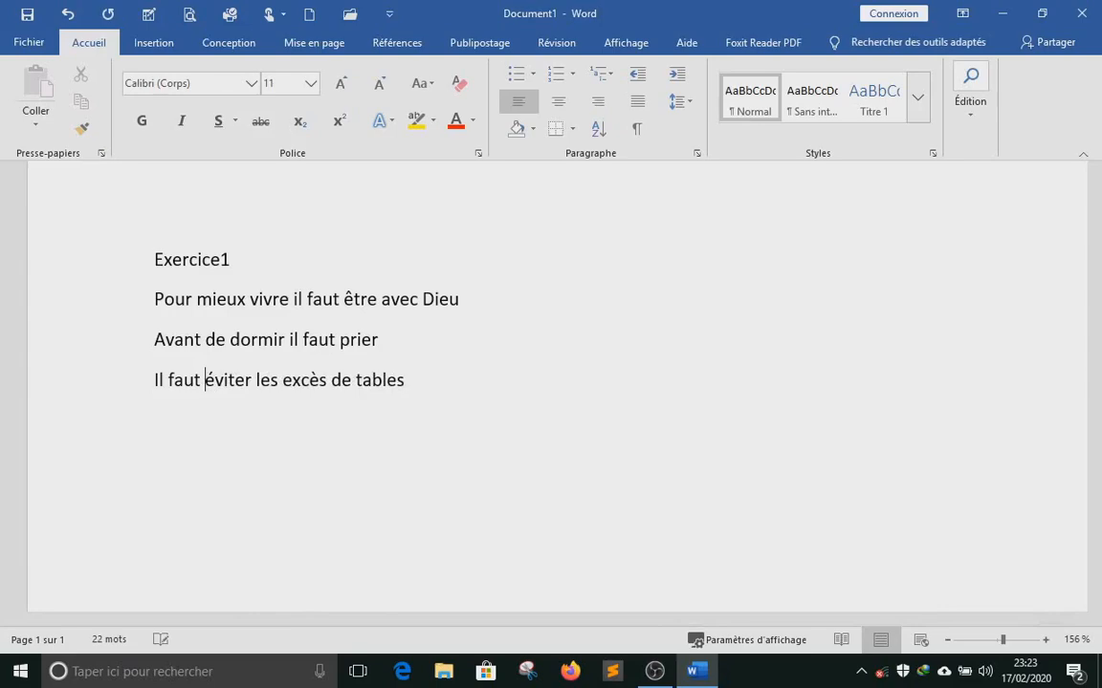
key(Left)
key(Left)
key(Left)
key(Left)
key(Left)
key(Left)
key(Left)
key(Left)
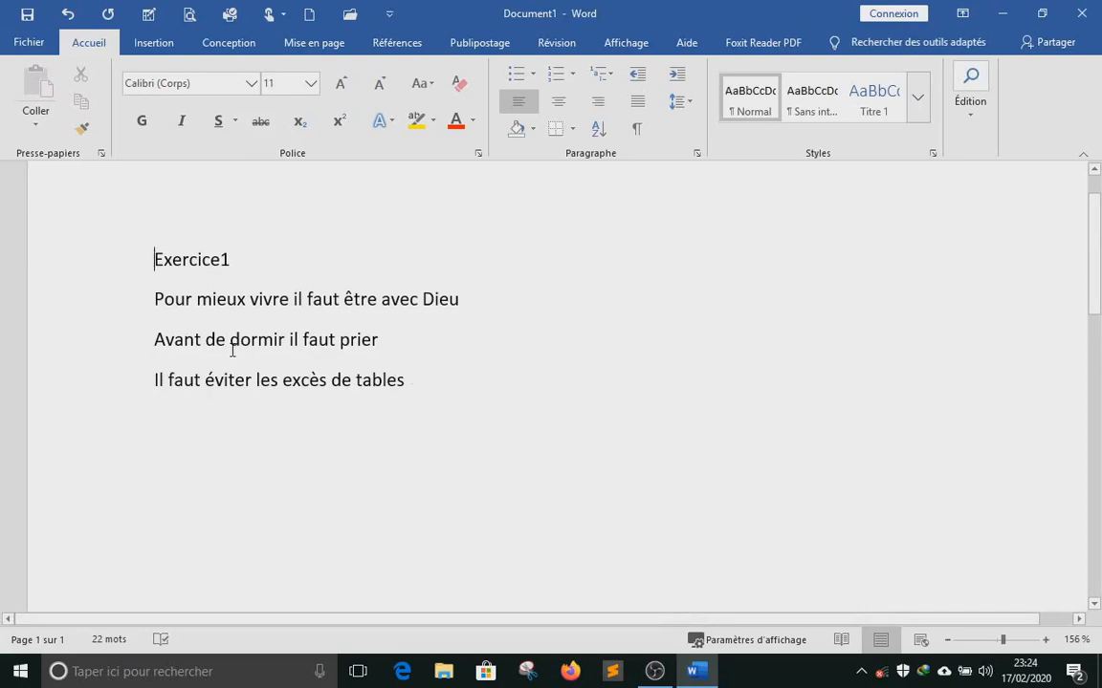
key(Down)
key(Right)
key(Right)
key(Right)
key(Up)
key(Up)
key(Up)
scroll(193, 386, down, 1)
scroll(193, 386, up, 2)
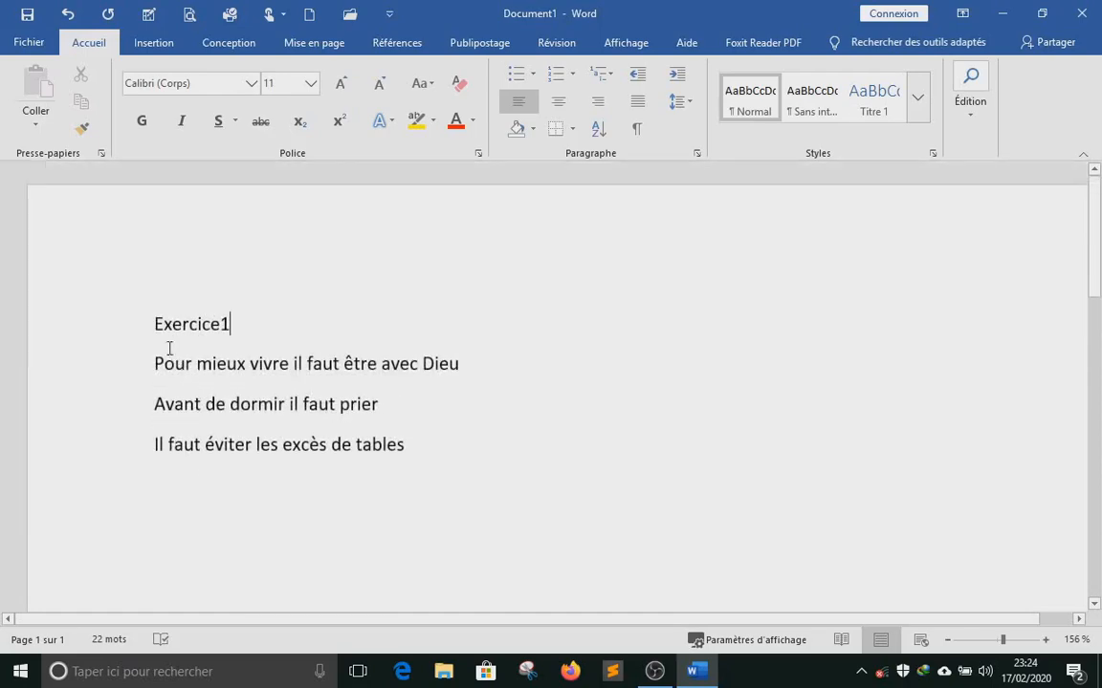
Step: Make the title "Exercice1" bold
click(116, 336)
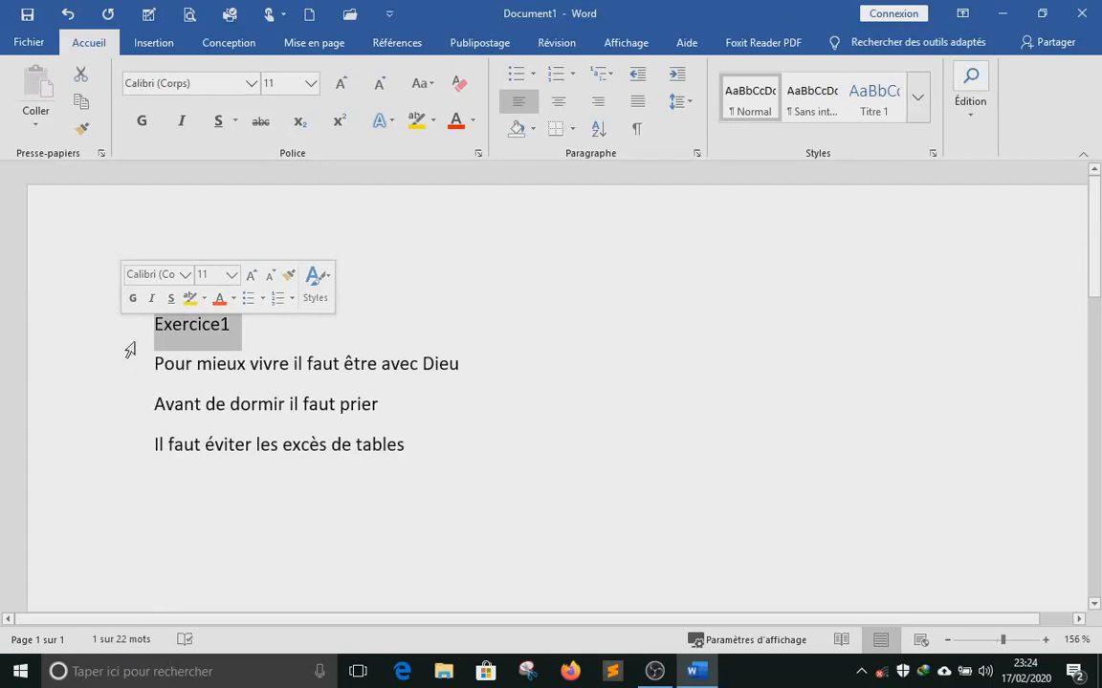
click(133, 298)
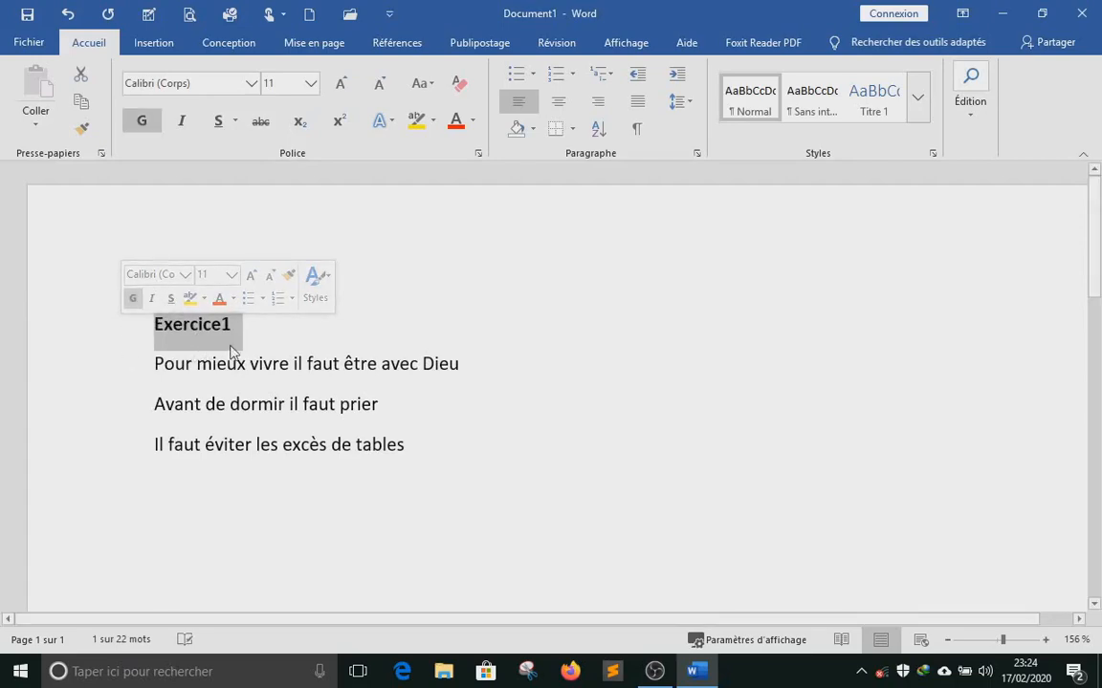
click(278, 350)
scroll(378, 443, down, 1)
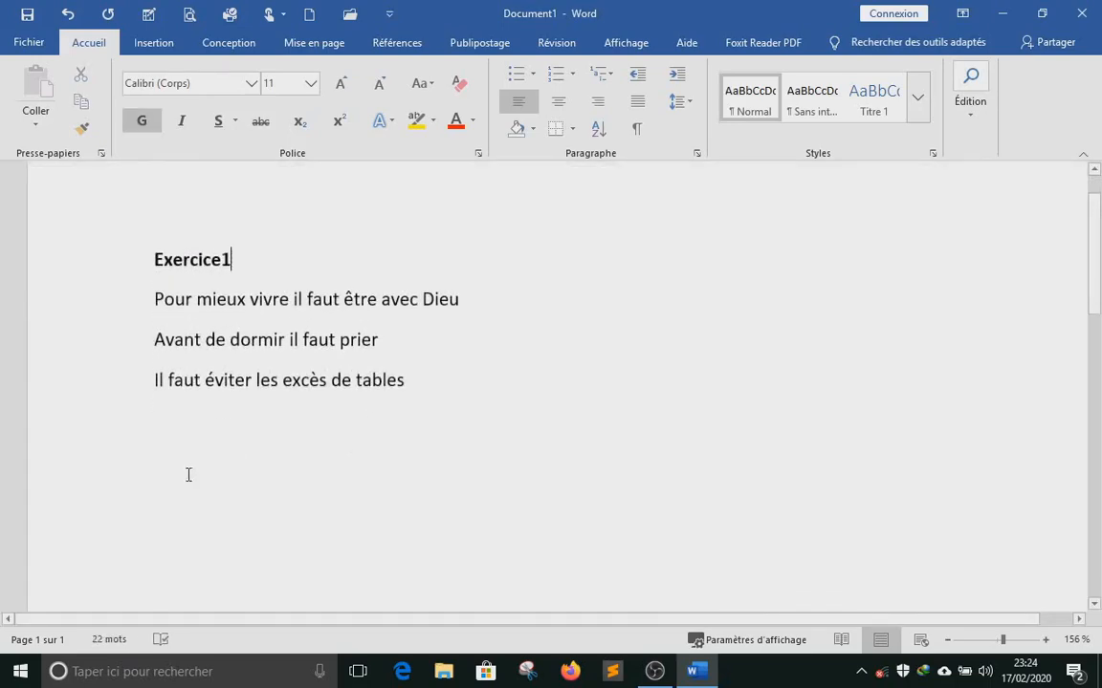
Step: Try to place the insertion point in the blank area well below the last sentence, and undo that placement
click(168, 521)
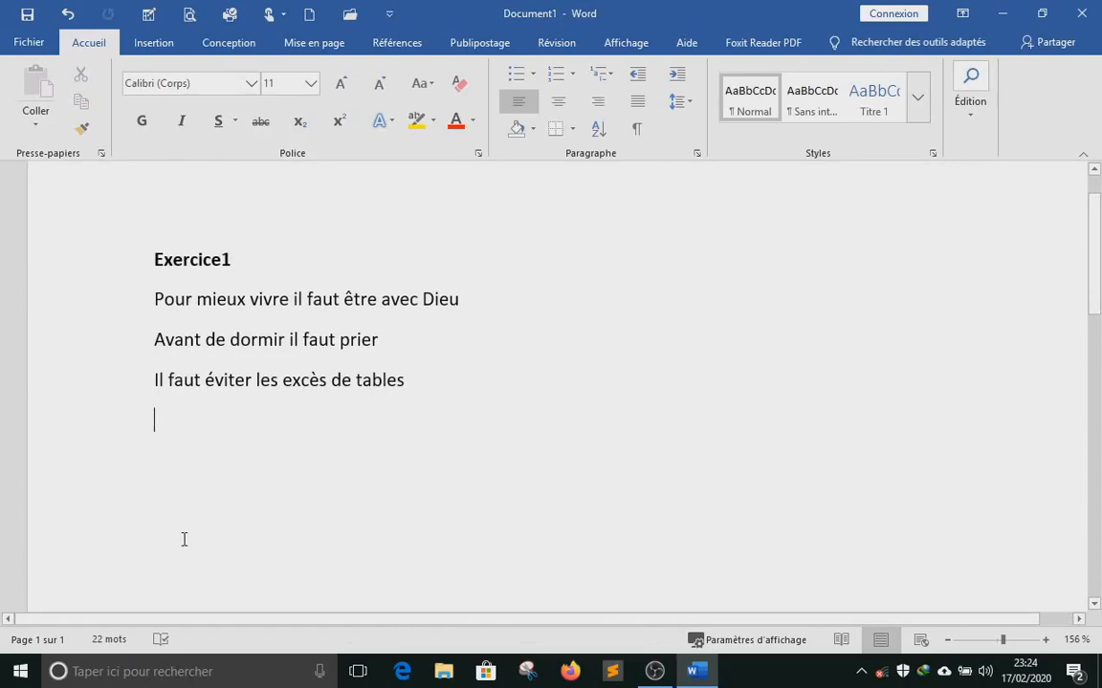
click(161, 426)
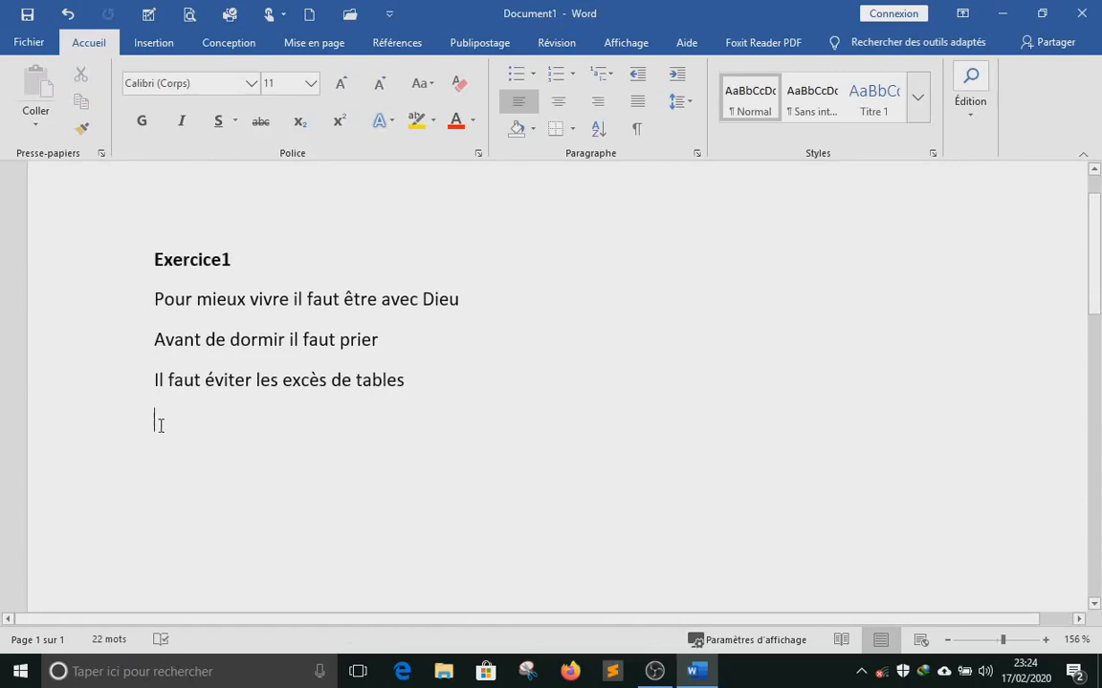
double_click(154, 536)
scroll(153, 536, down, 5)
scroll(153, 464, up, 5)
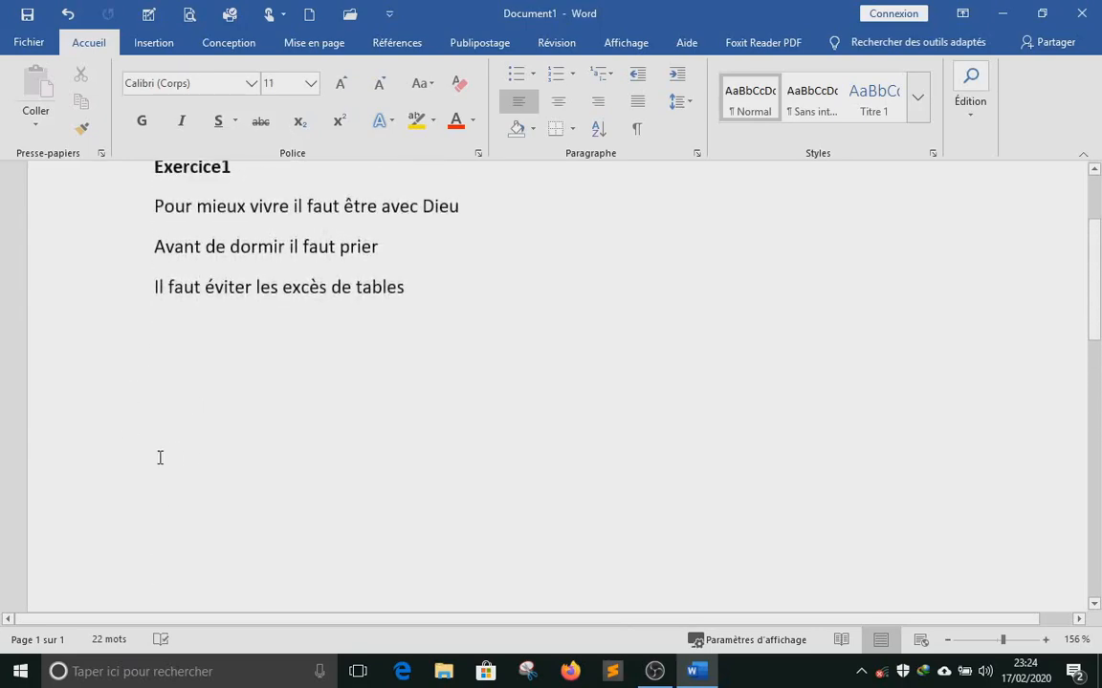
scroll(160, 457, up, 1)
scroll(160, 458, down, 3)
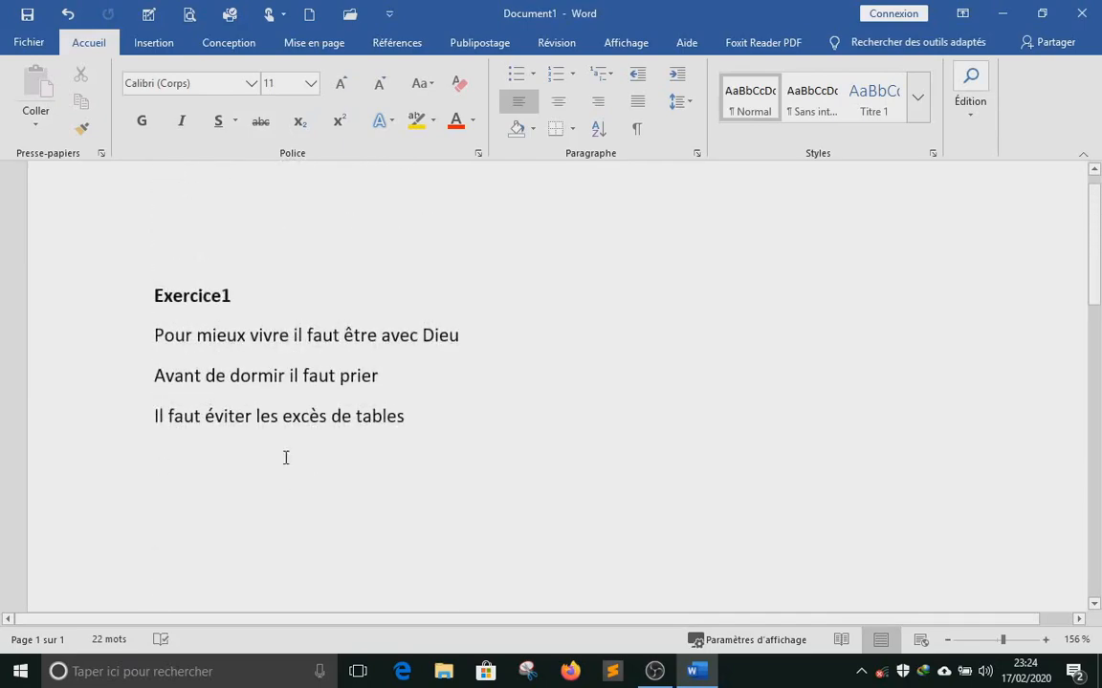
scroll(163, 457, down, 2)
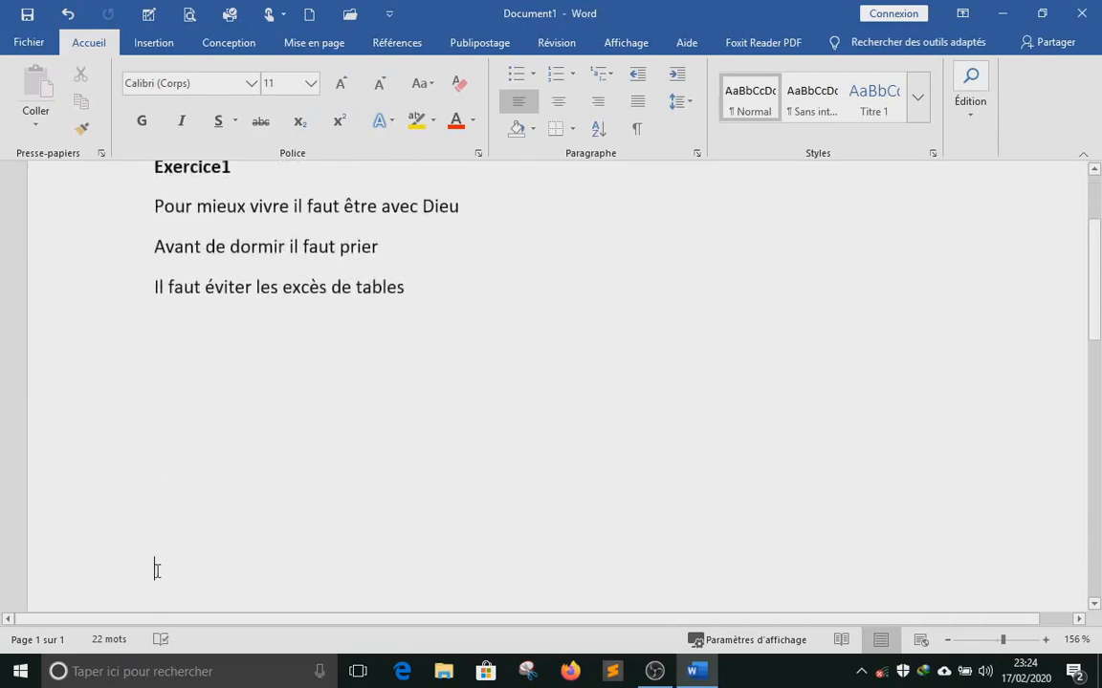
key(ctrl+z)
Step: Start a new empty line directly below the sentence "Il faut éviter les excès de tables"
key(Return)
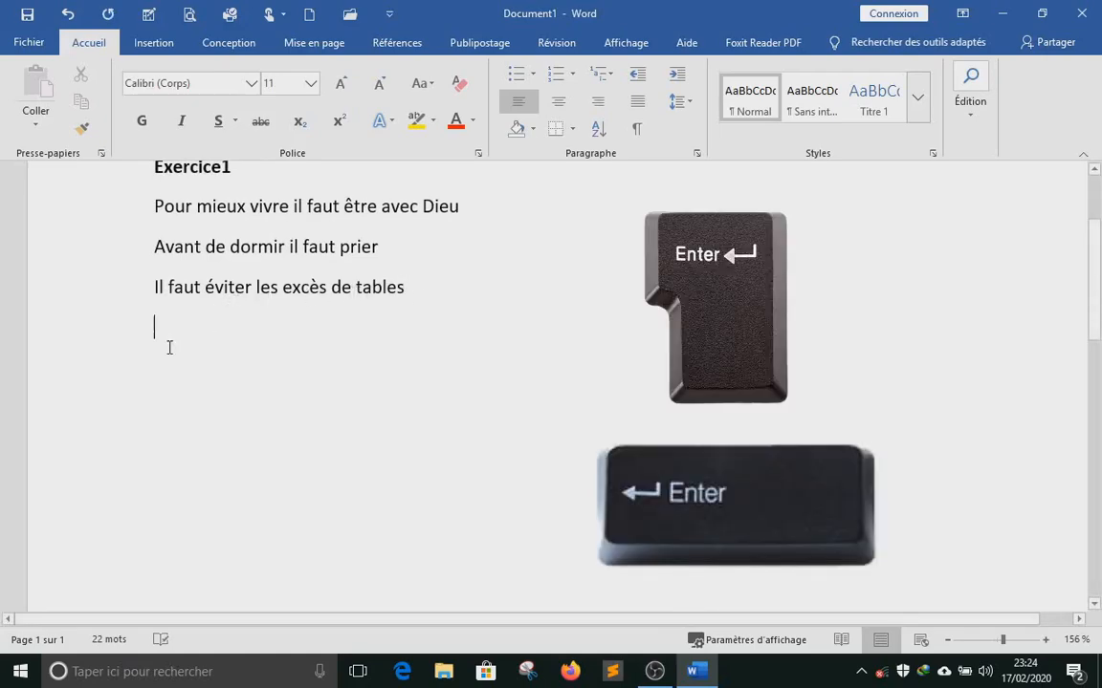
scroll(189, 344, up, 2)
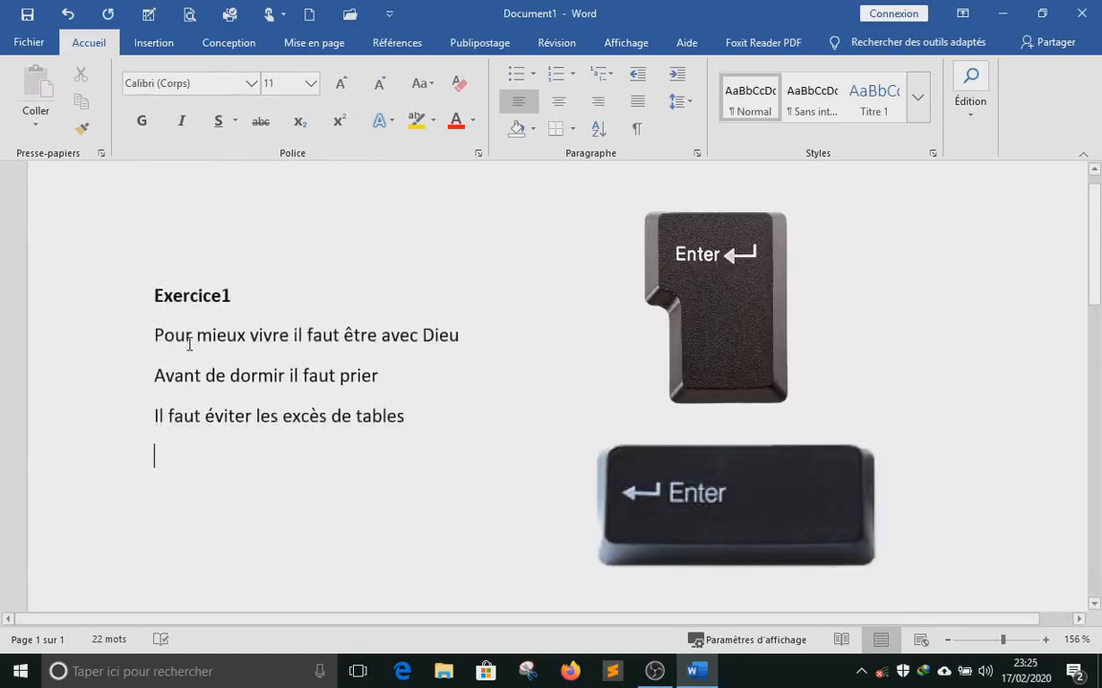
scroll(158, 311, up, 1)
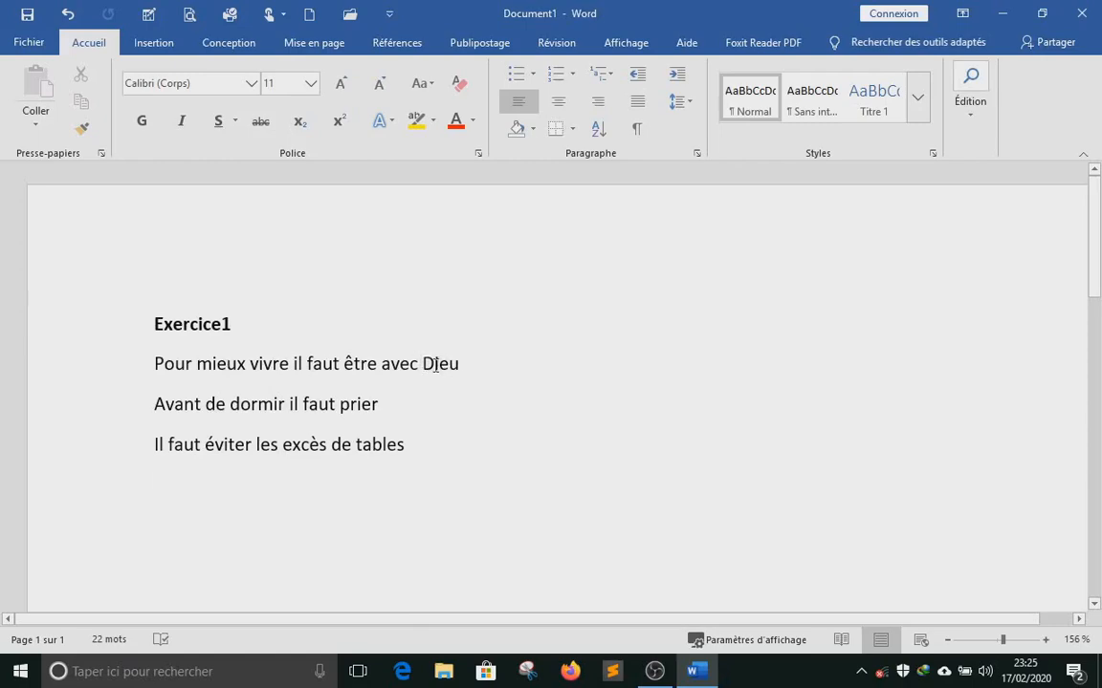
Step: Format the word "Dieu" in the first sentence in red, bold, italic and underlined
double_click(432, 365)
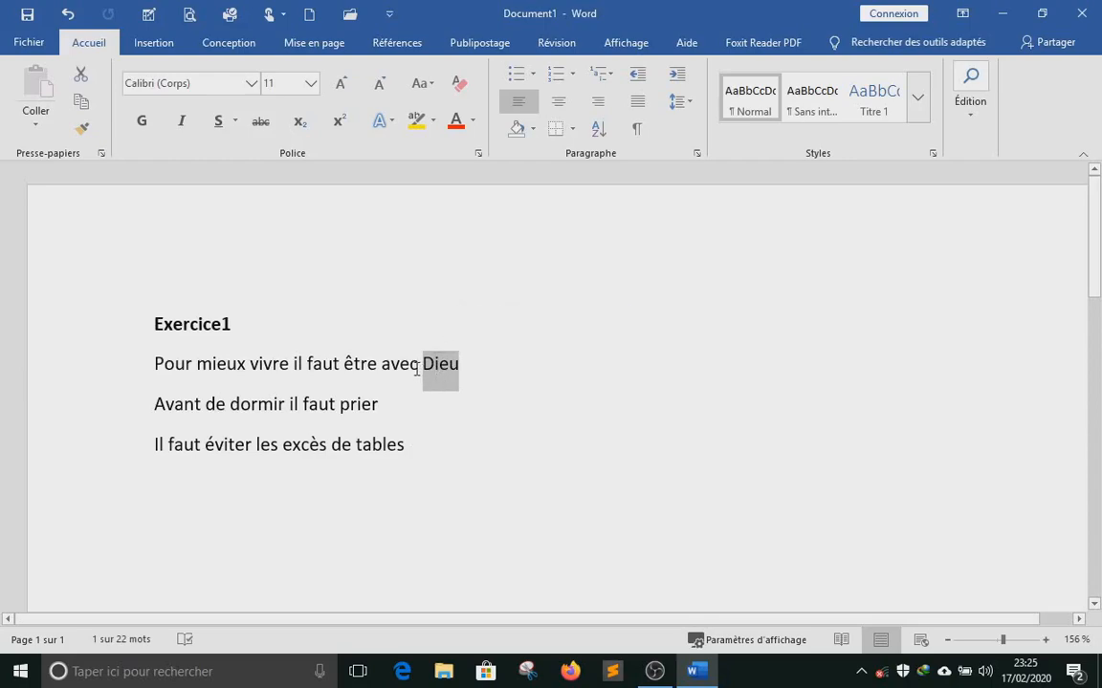
key(Left)
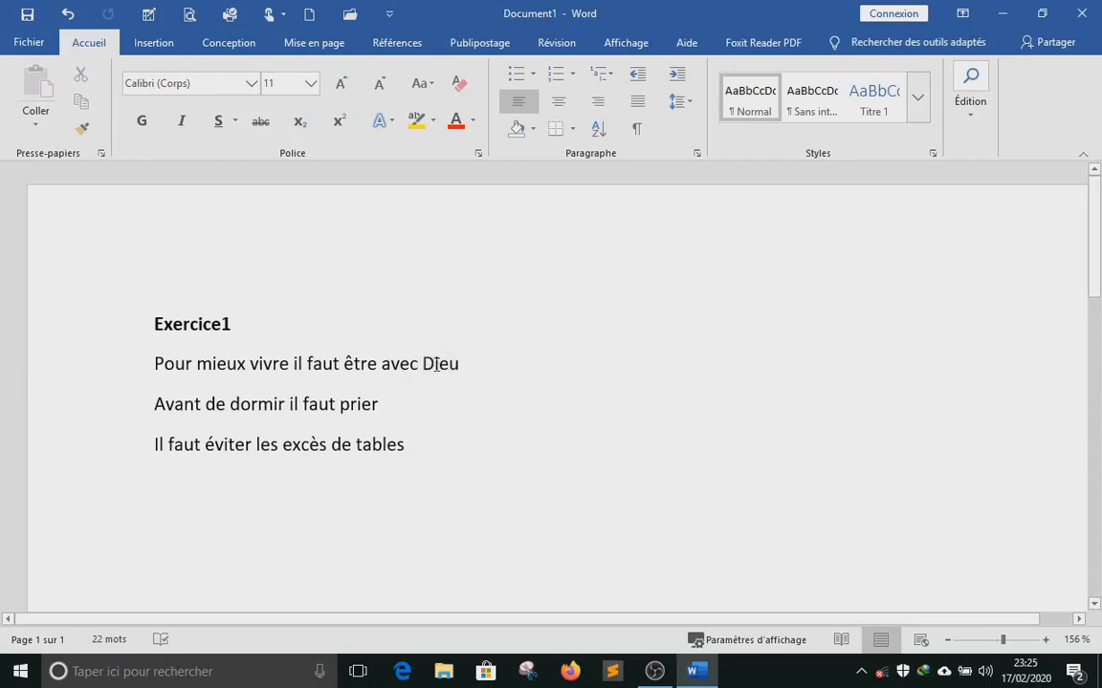
double_click(435, 364)
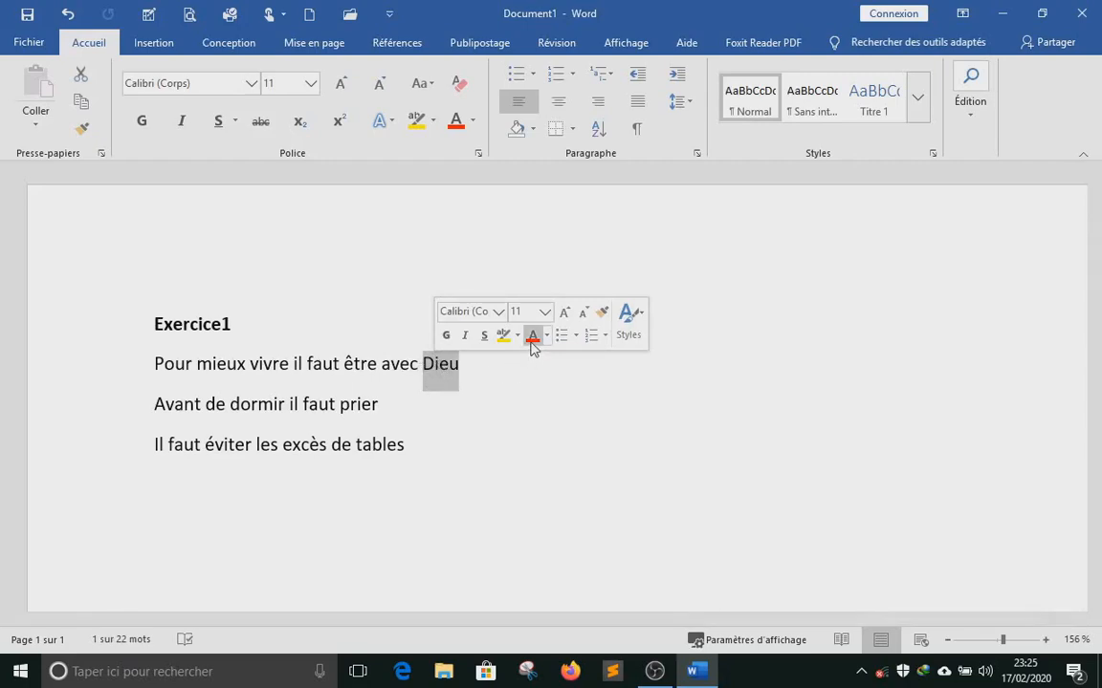
click(532, 337)
click(446, 334)
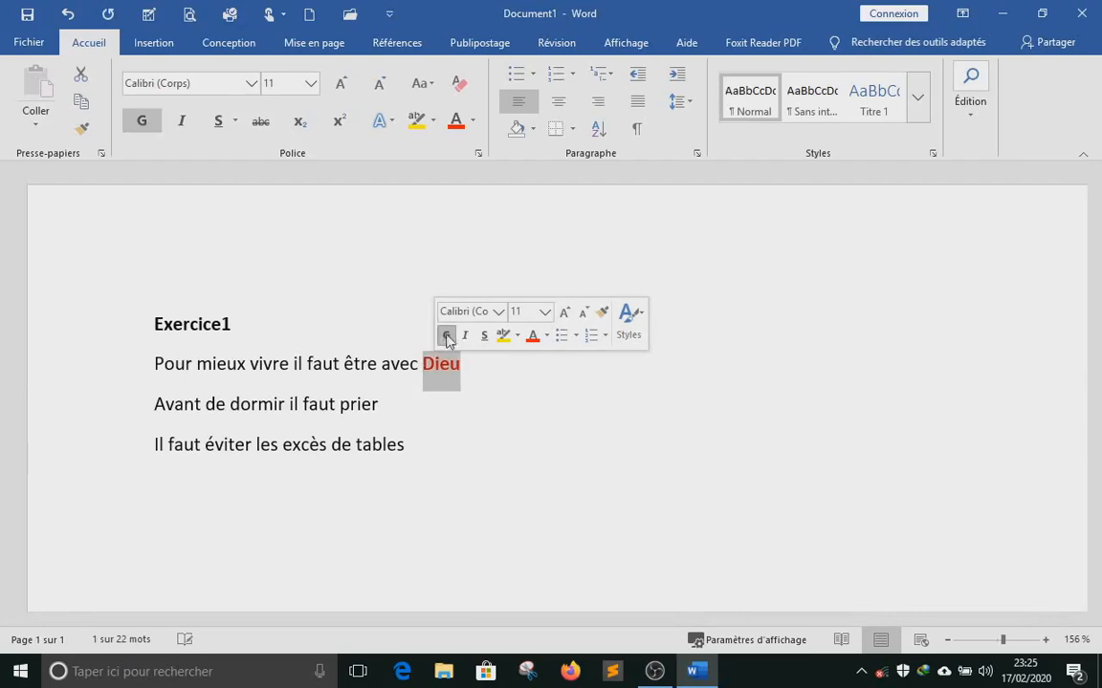
click(464, 336)
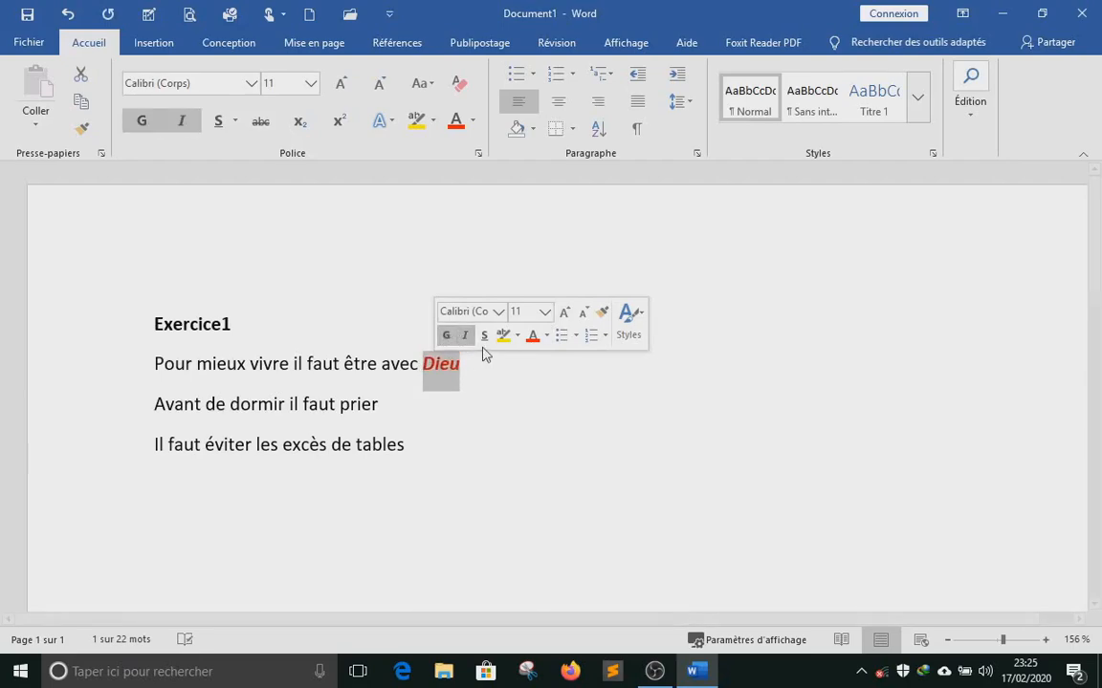
click(484, 335)
click(453, 364)
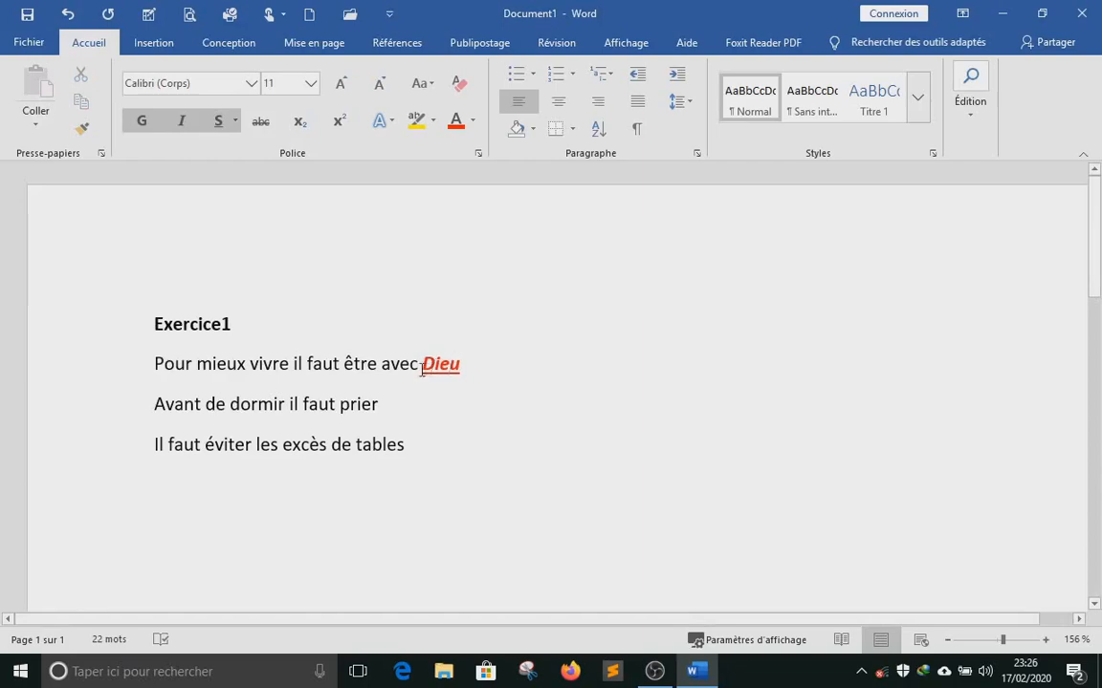
Step: Select the three sentences below the title together, from "Pour" through "tables", and clear the selection
click(152, 364)
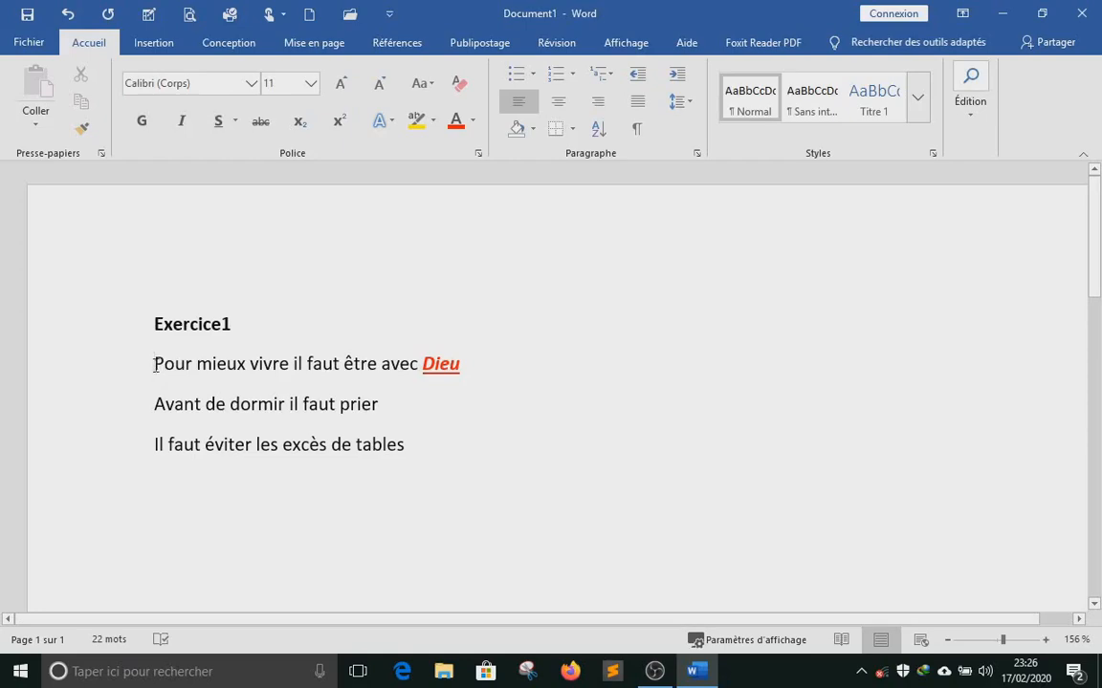
drag(152, 365, 418, 466)
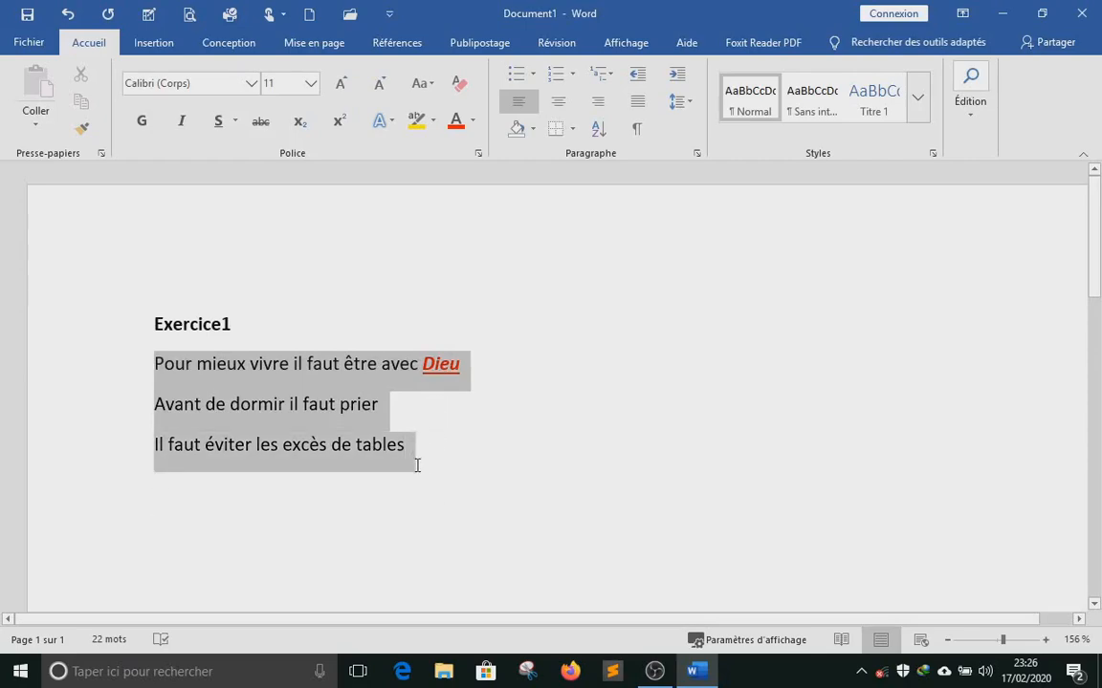
click(296, 403)
scroll(210, 439, down, 2)
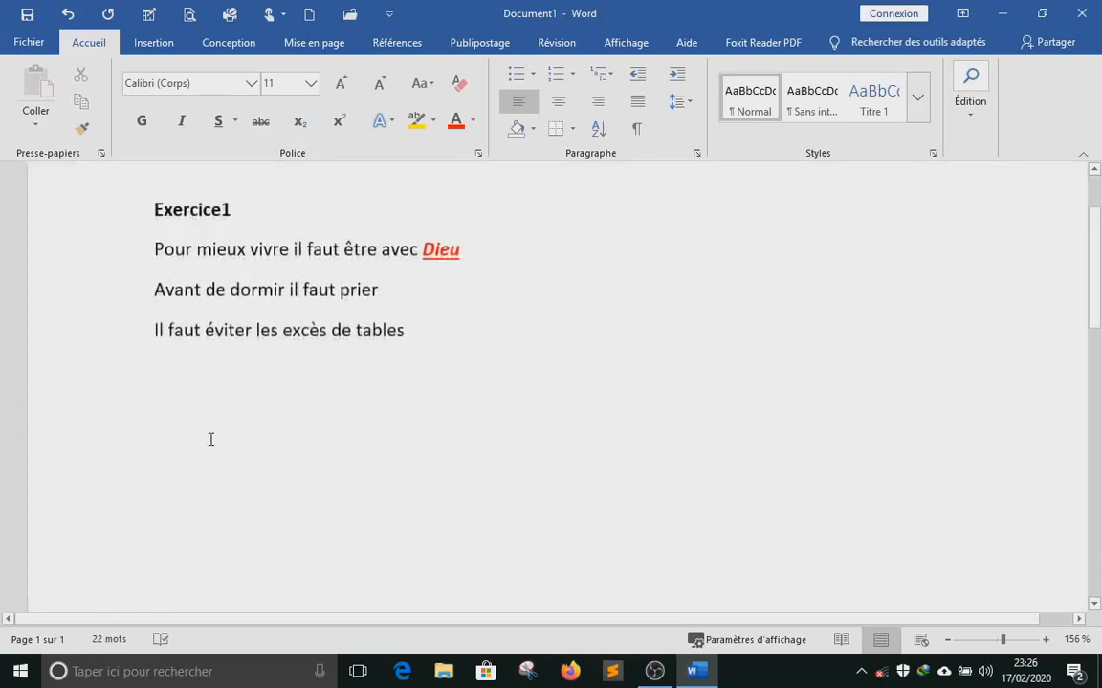
scroll(210, 439, up, 2)
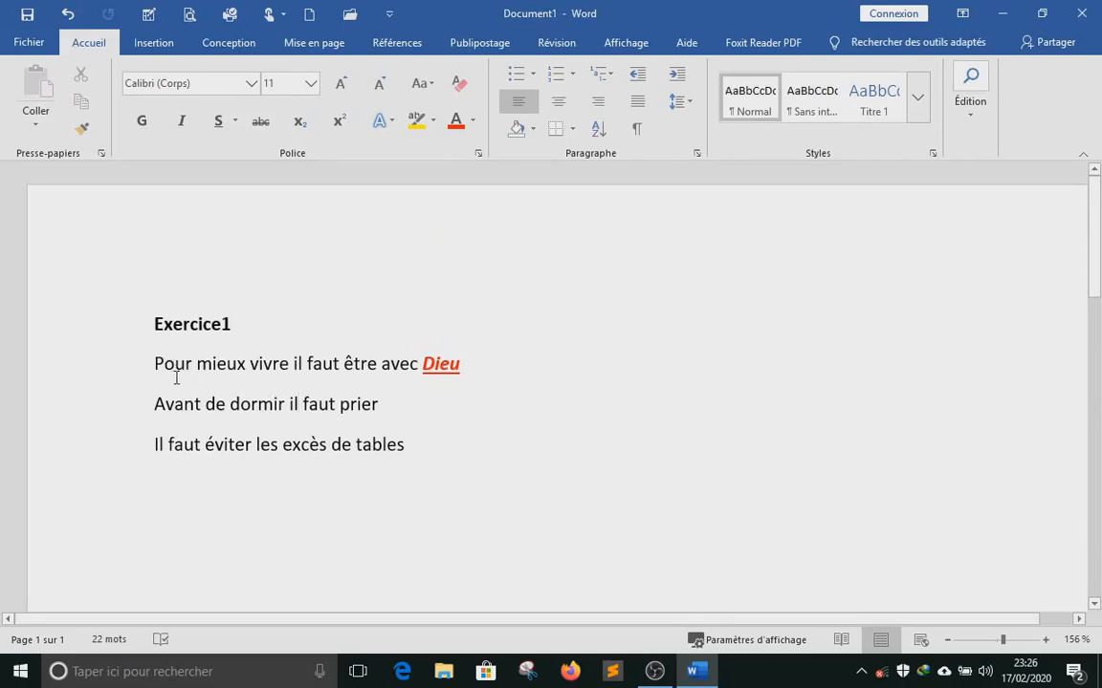
Step: Select the whole document, including the title and empty lines, and clear the selection
key(ctrl+a)
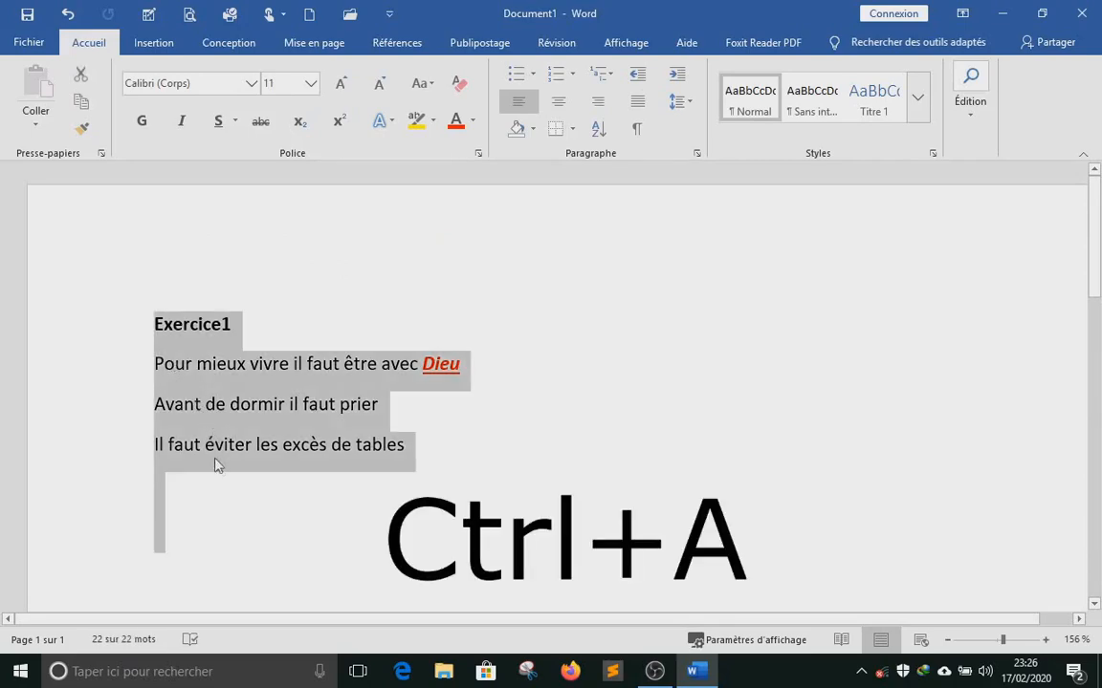
scroll(197, 438, down, 1)
scroll(197, 402, down, 3)
scroll(181, 315, up, 4)
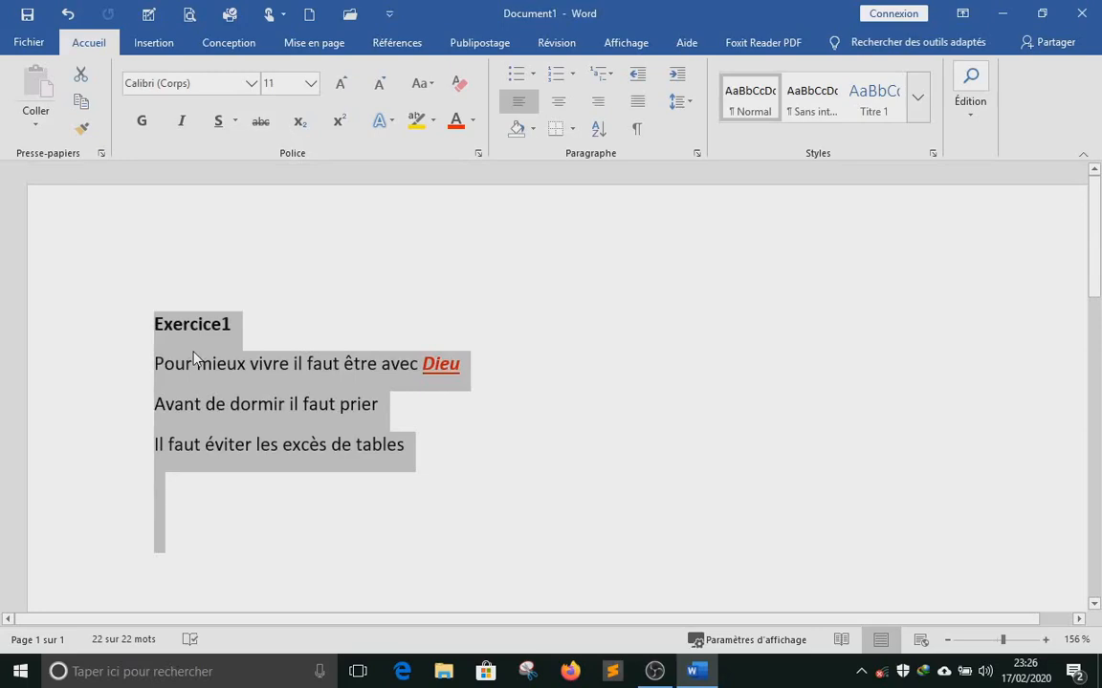
click(311, 365)
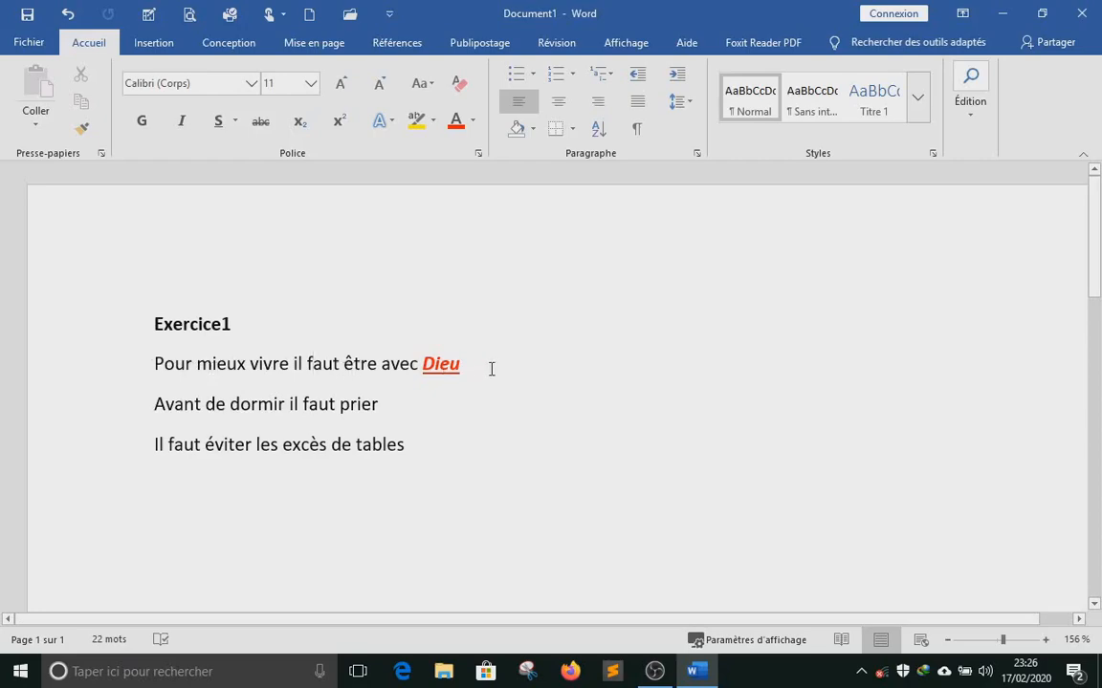
Step: Select each of the three sentences below the title as a whole line, one at a time, ending with the first sentence
click(73, 369)
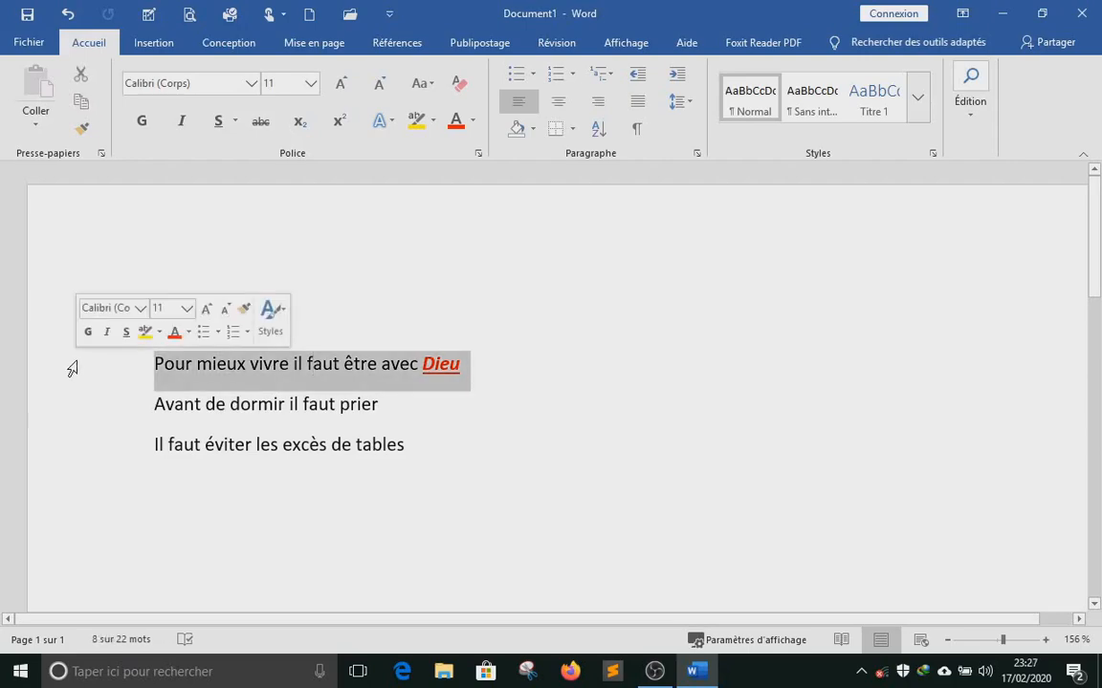
click(74, 420)
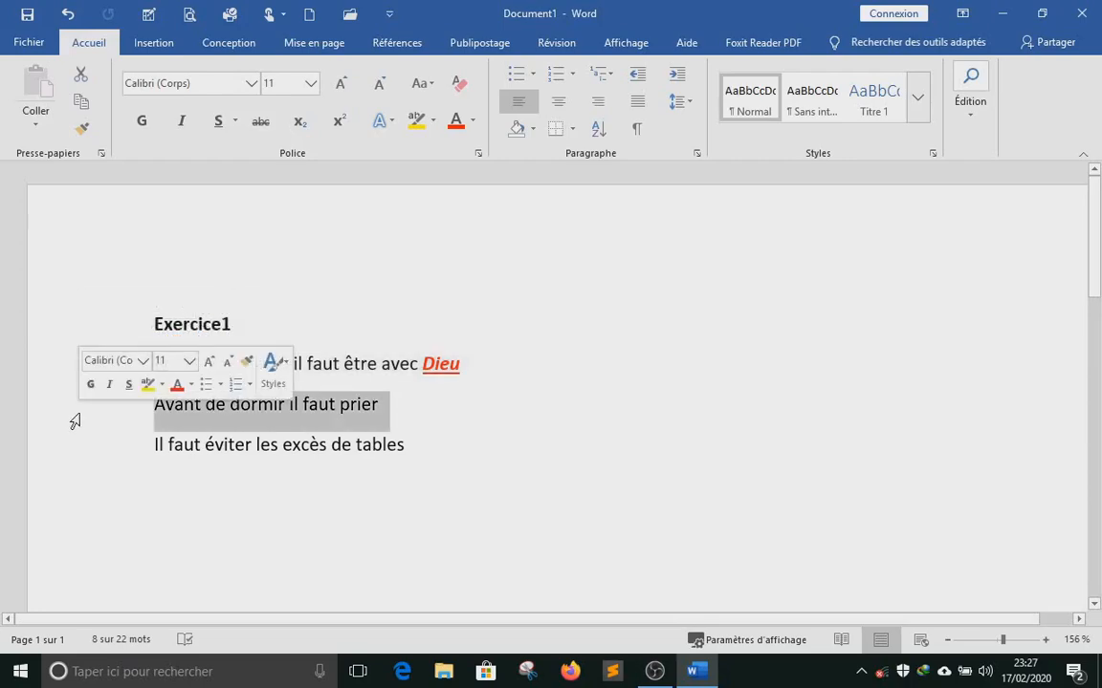
click(63, 464)
click(63, 368)
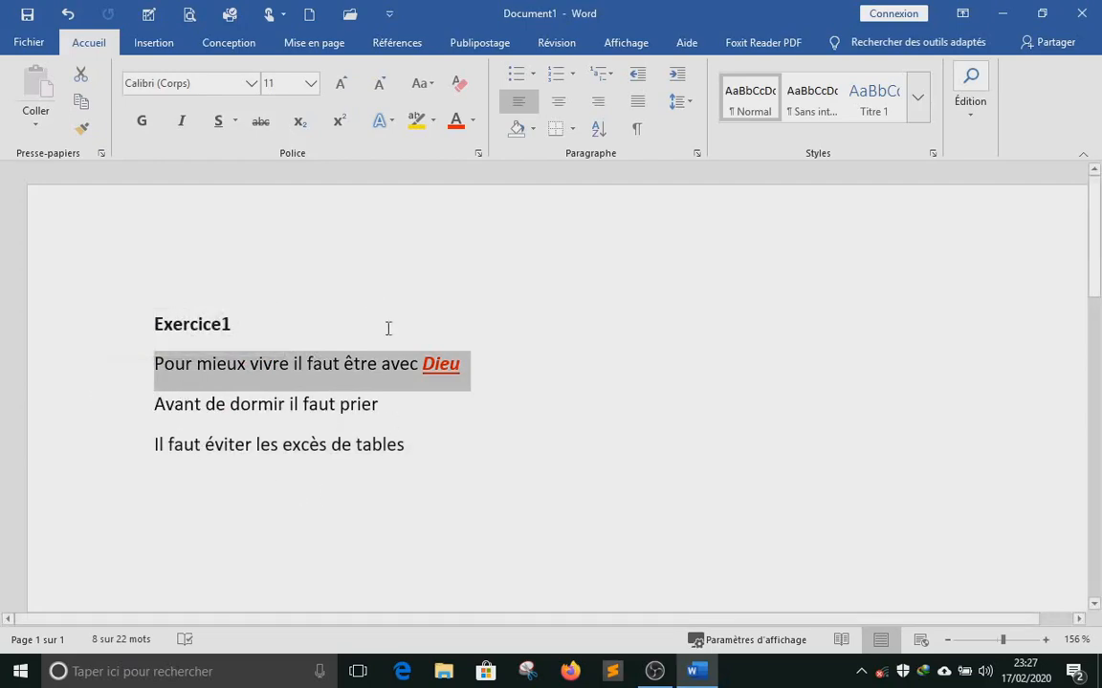
click(60, 370)
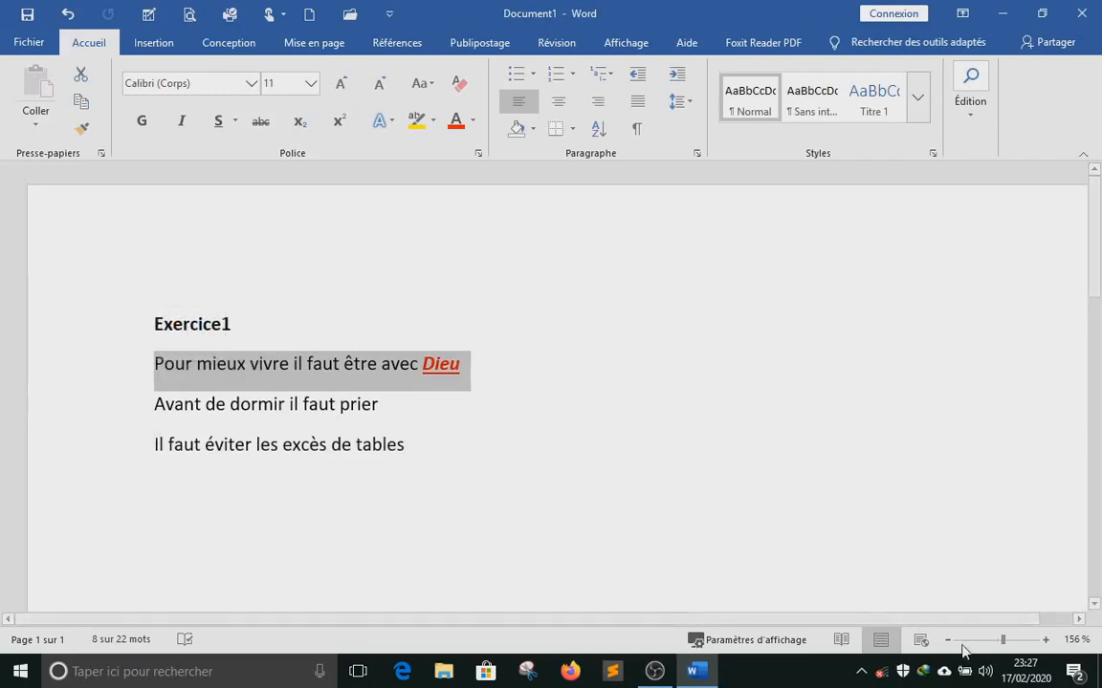
scroll(347, 387, down, 4)
click(347, 386)
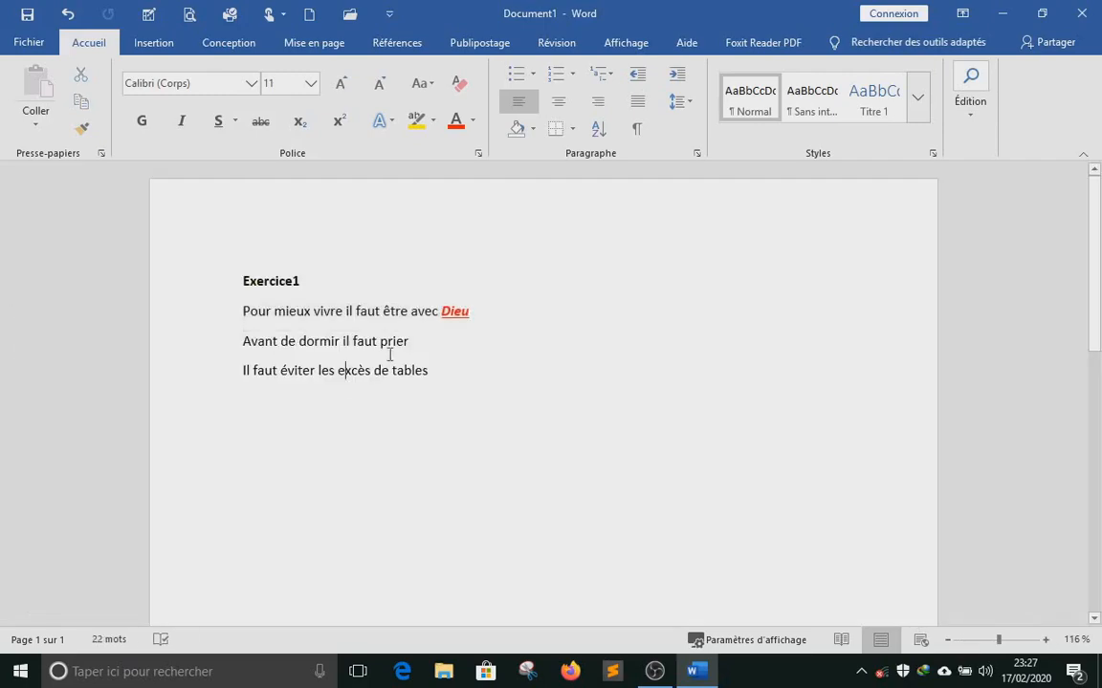
click(105, 321)
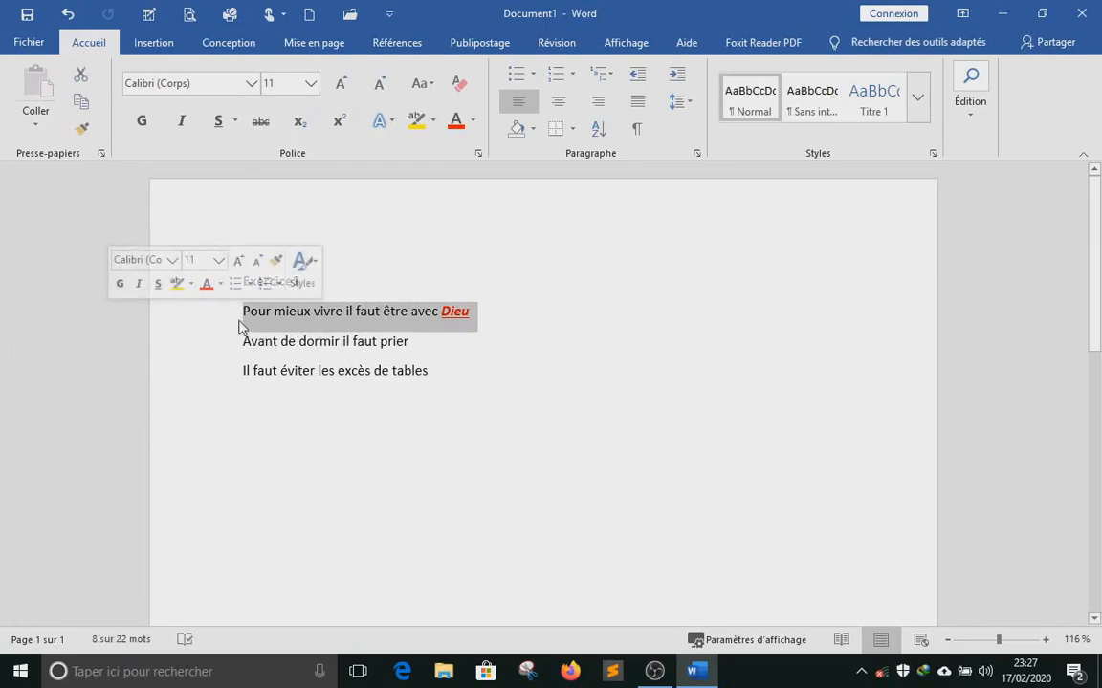
Step: Turn off underline, italic and bold and set the font colour to black for new text directly after "Dieu"
click(481, 319)
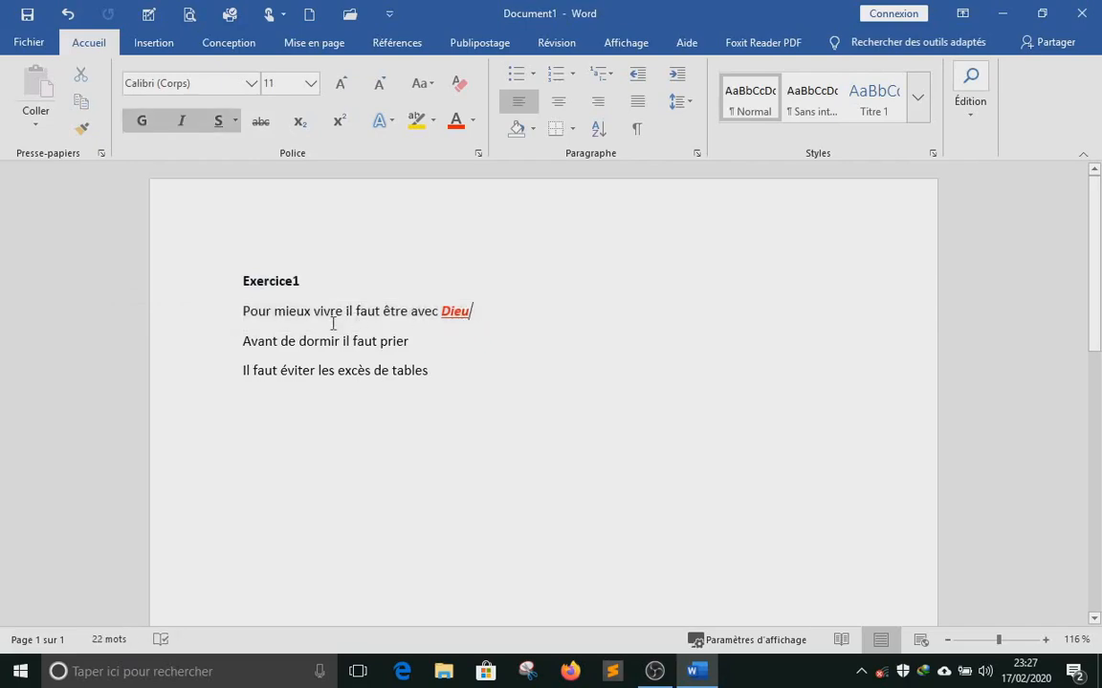
click(219, 130)
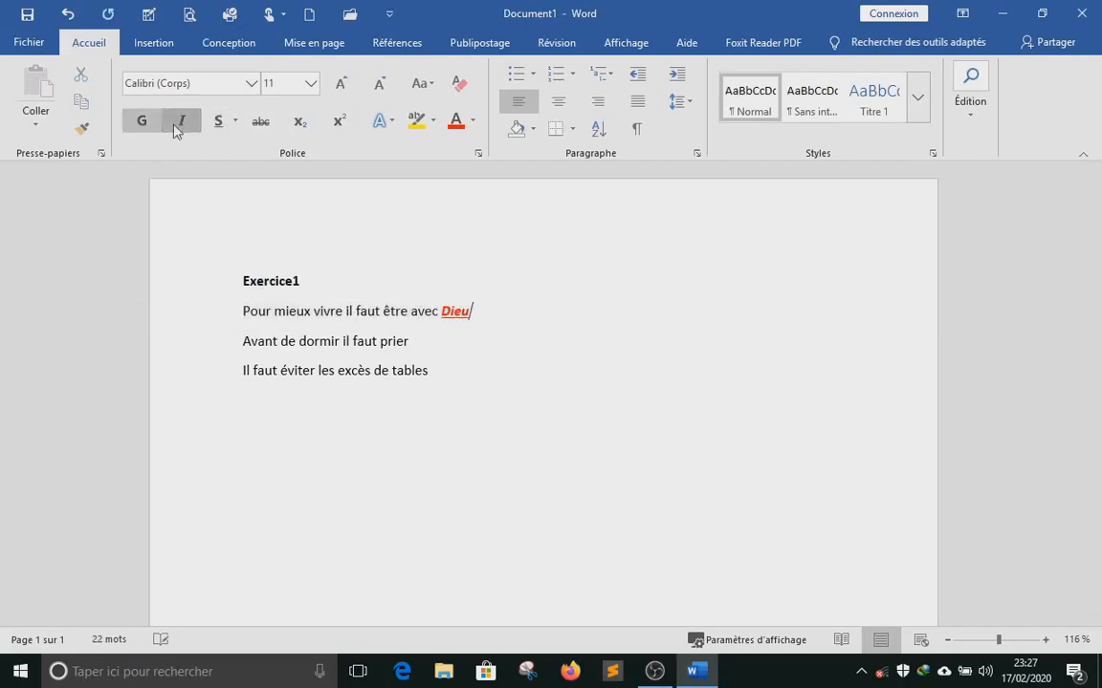
click(179, 128)
click(144, 126)
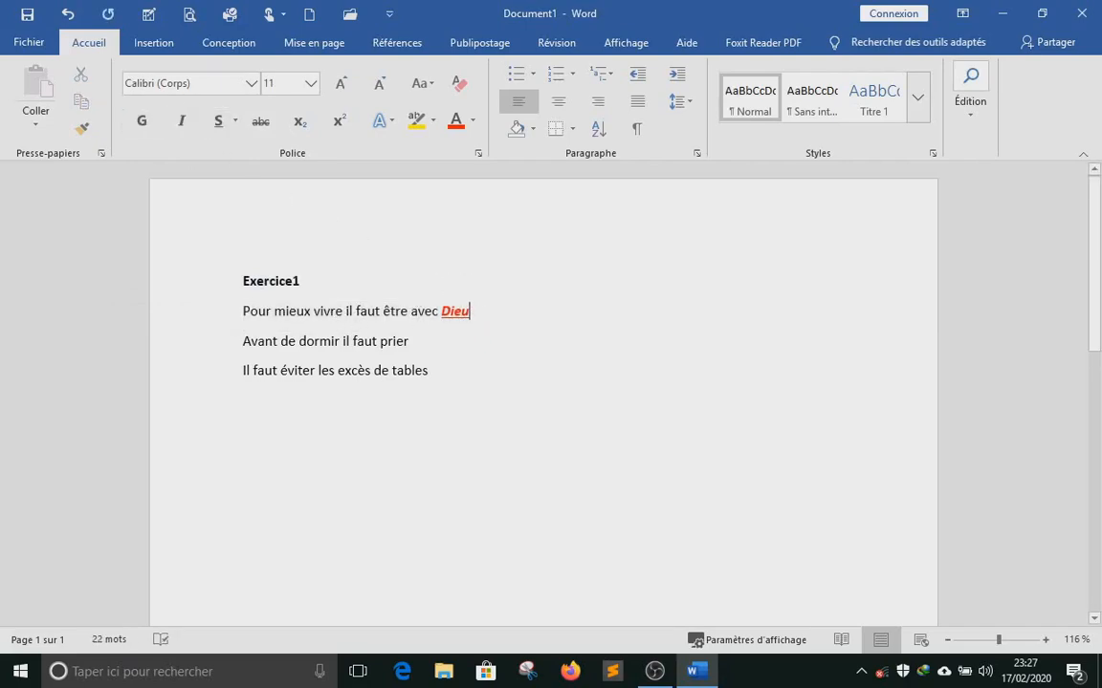
click(473, 121)
click(457, 146)
Step: Add "comment devenir un bon informaticien" after "Dieu" in the first sentence
text(comm)
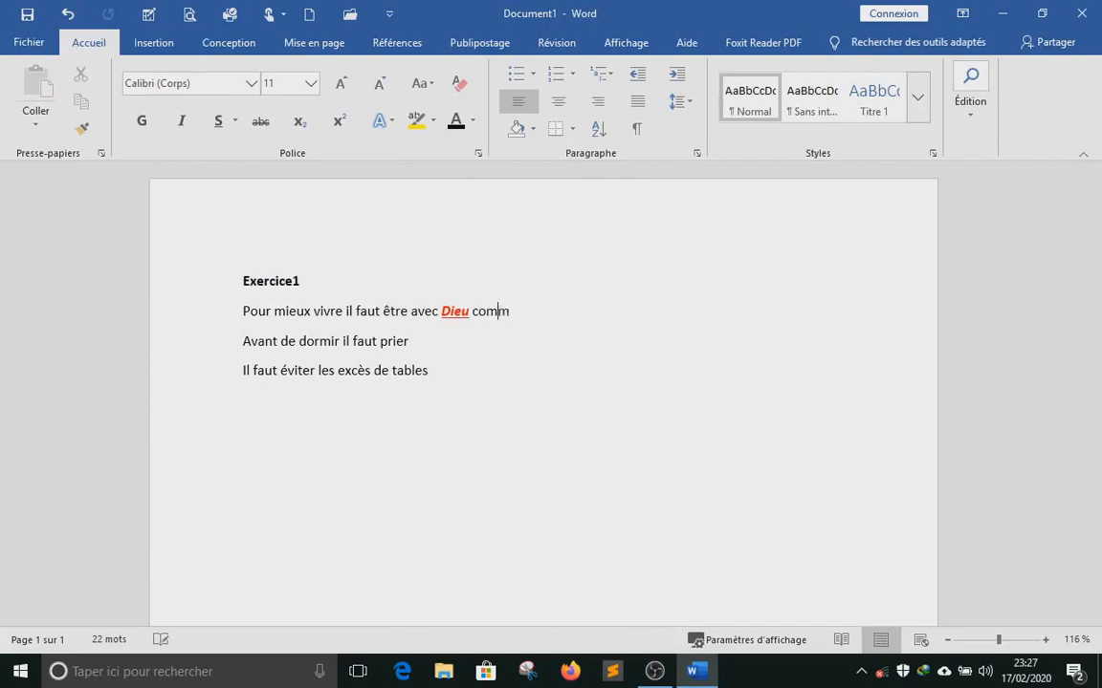
text(ent devenir)
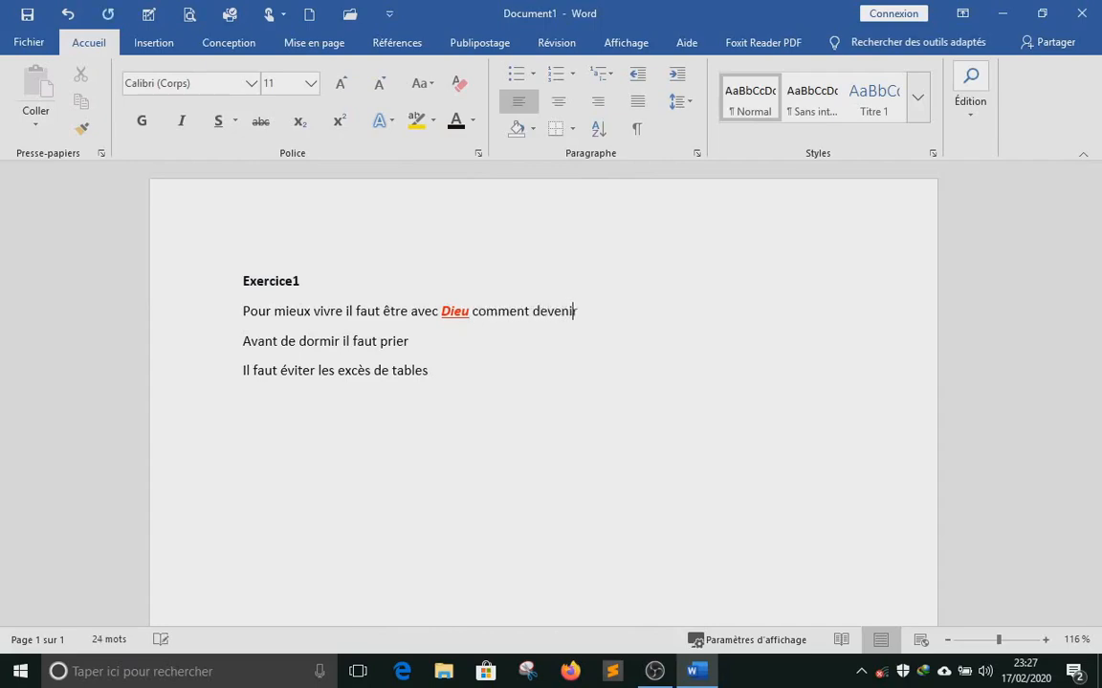
text( un bon informa)
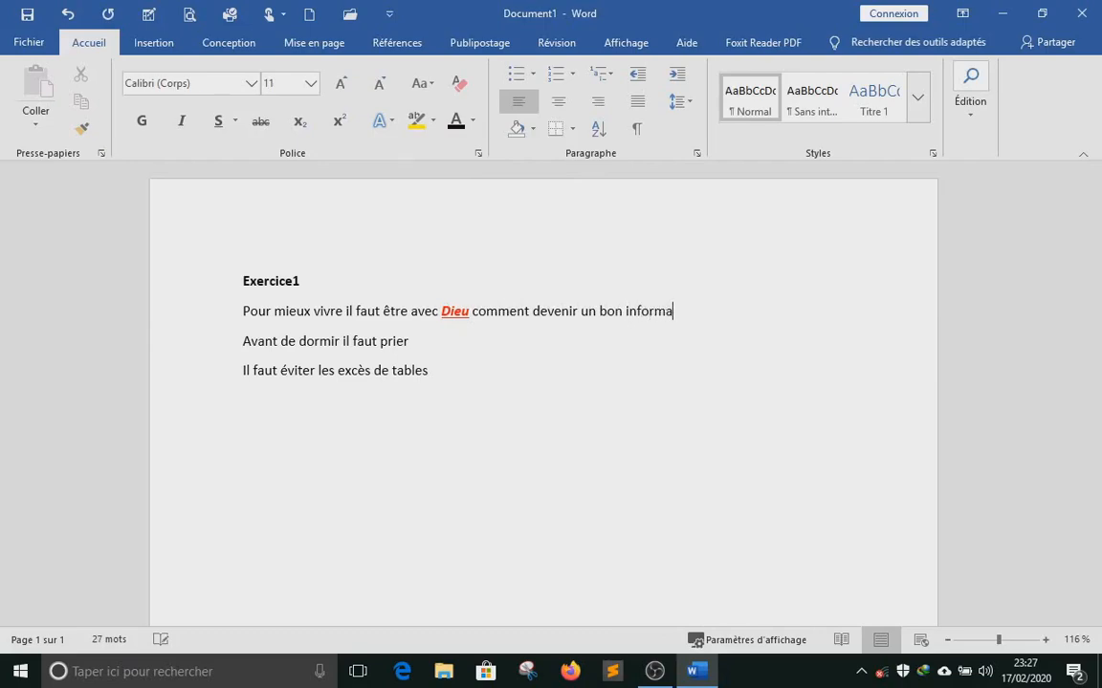
text(ticien)
key(BackSpace)
key(BackSpace)
Step: End the sentence with a period and continue the paragraph with "Comment être en bonne santé et avoir une santé de fer ?"
text(. comment )
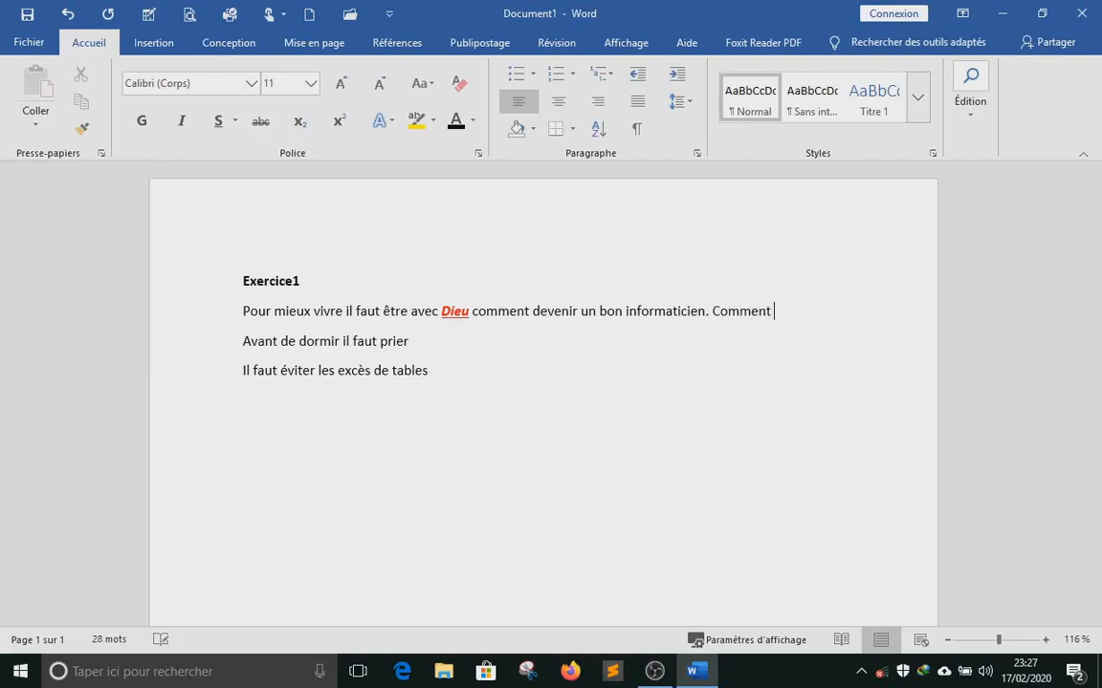
text(être en bonne d)
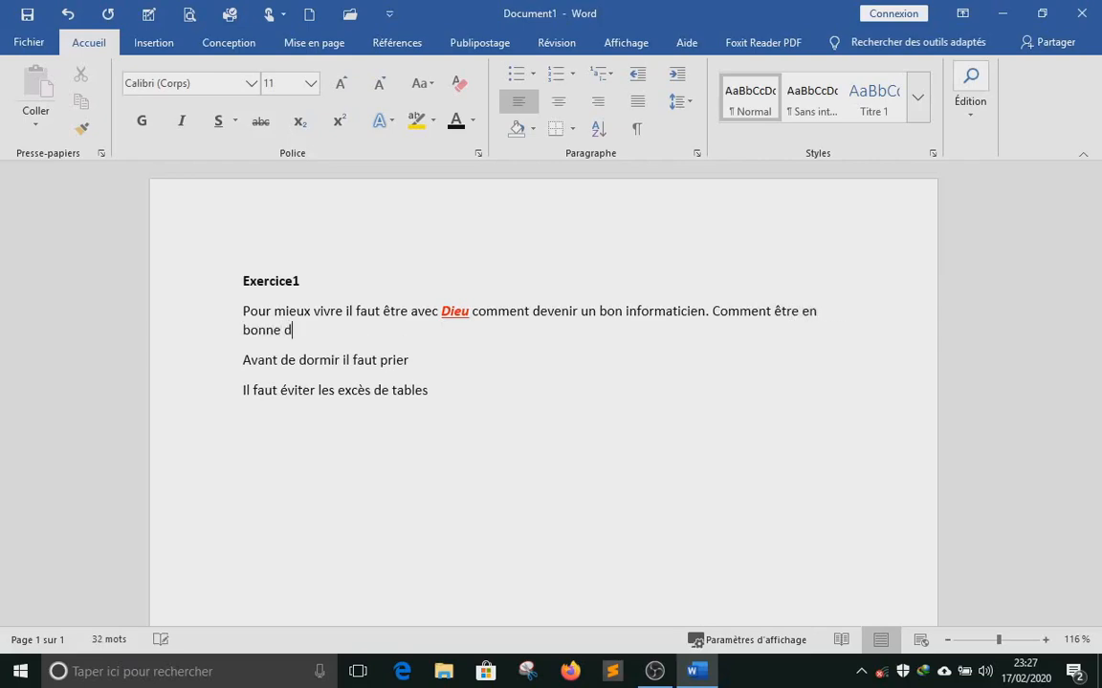
text(santé et avoir)
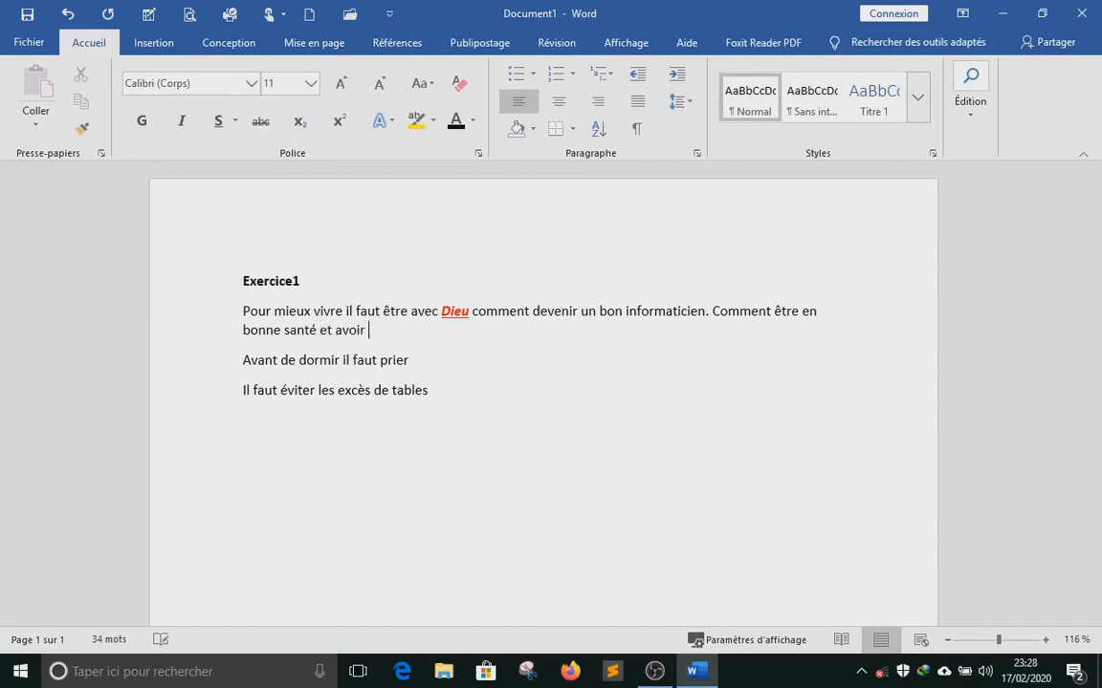
text( une santé de fer ?)
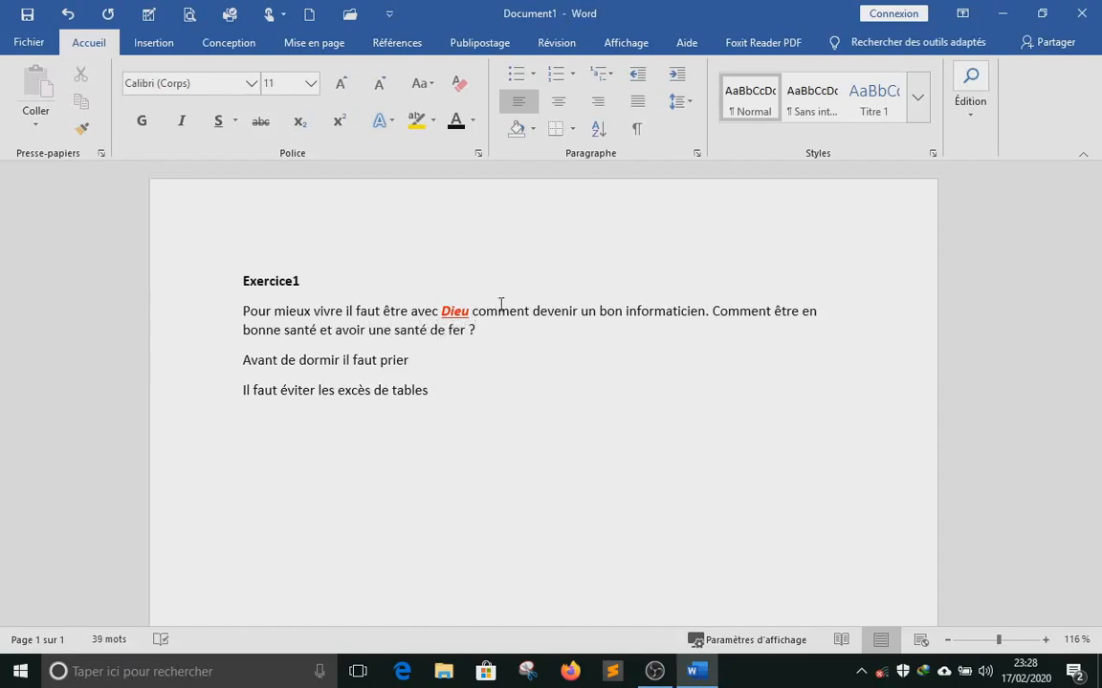
Step: Continue the first paragraph with "ne pas utiliser des objets rouillés, contrôler son alimentation."
text( ne pas utiliser des)
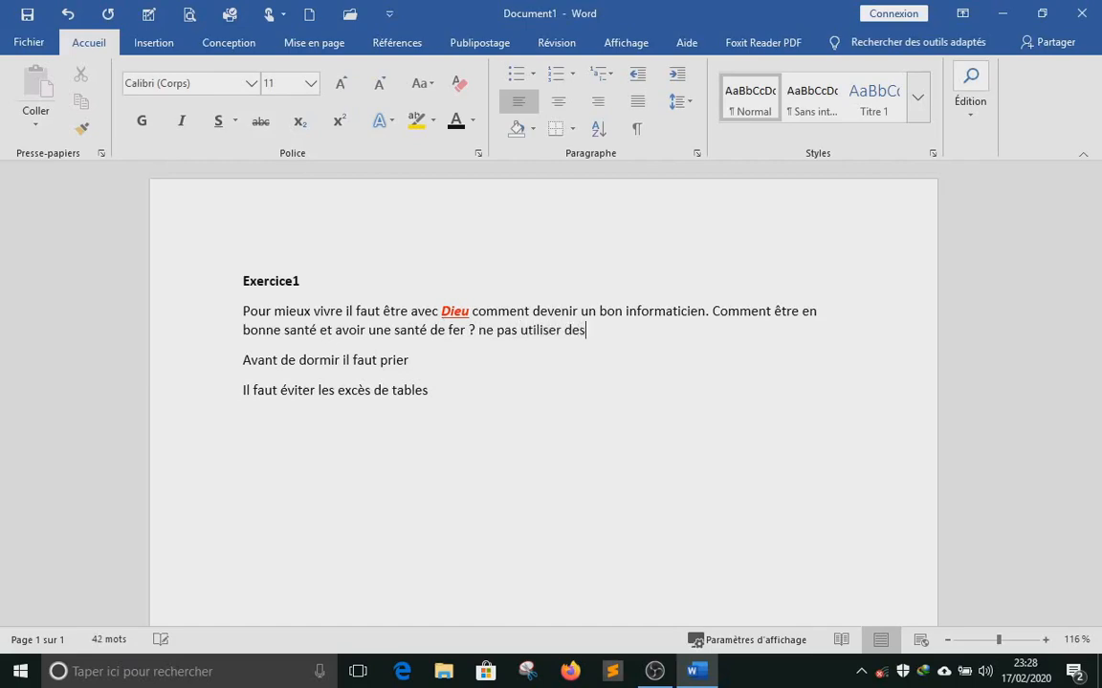
text( objets rouillés )
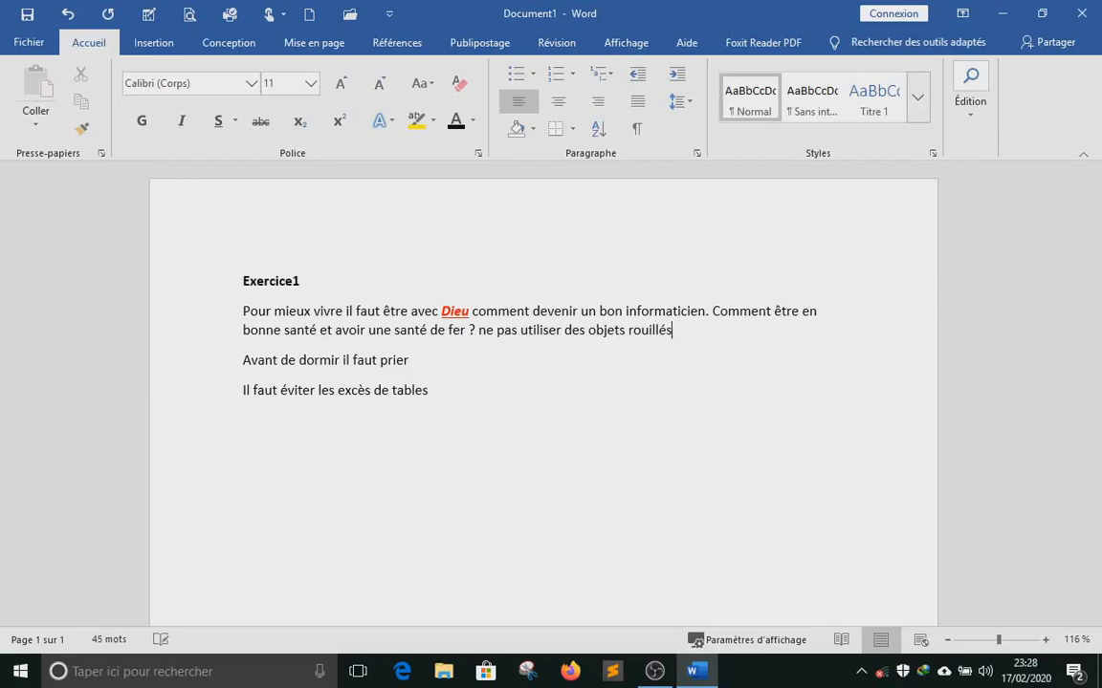
text(, contrôler son )
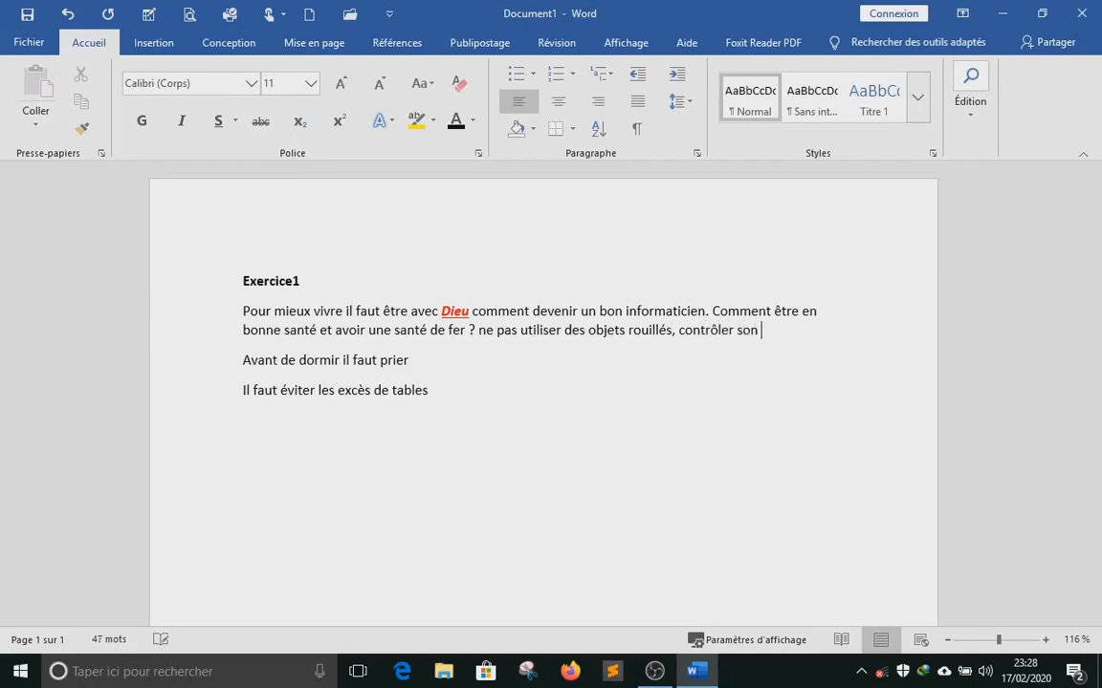
text(alimentation.)
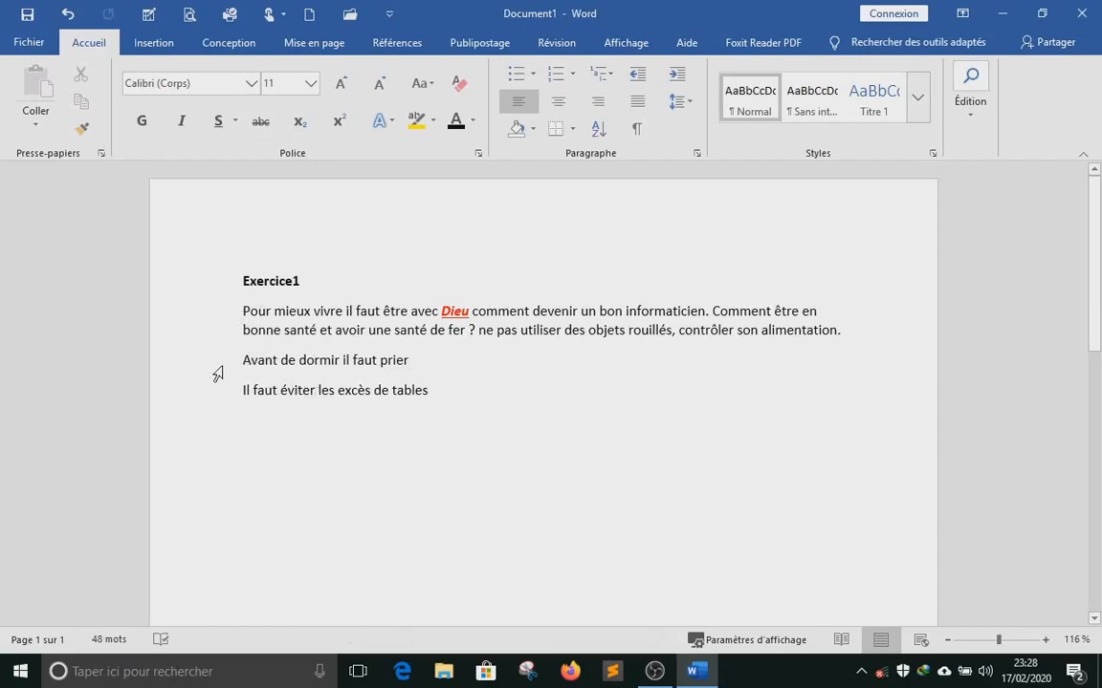
Step: Select the full first paragraph, and then the last sentence below it
drag(243, 313, 839, 337)
click(271, 359)
drag(223, 393, 380, 405)
Step: Place the insertion point after "tables" and display the paragraph marks and other hidden formatting symbols
click(436, 393)
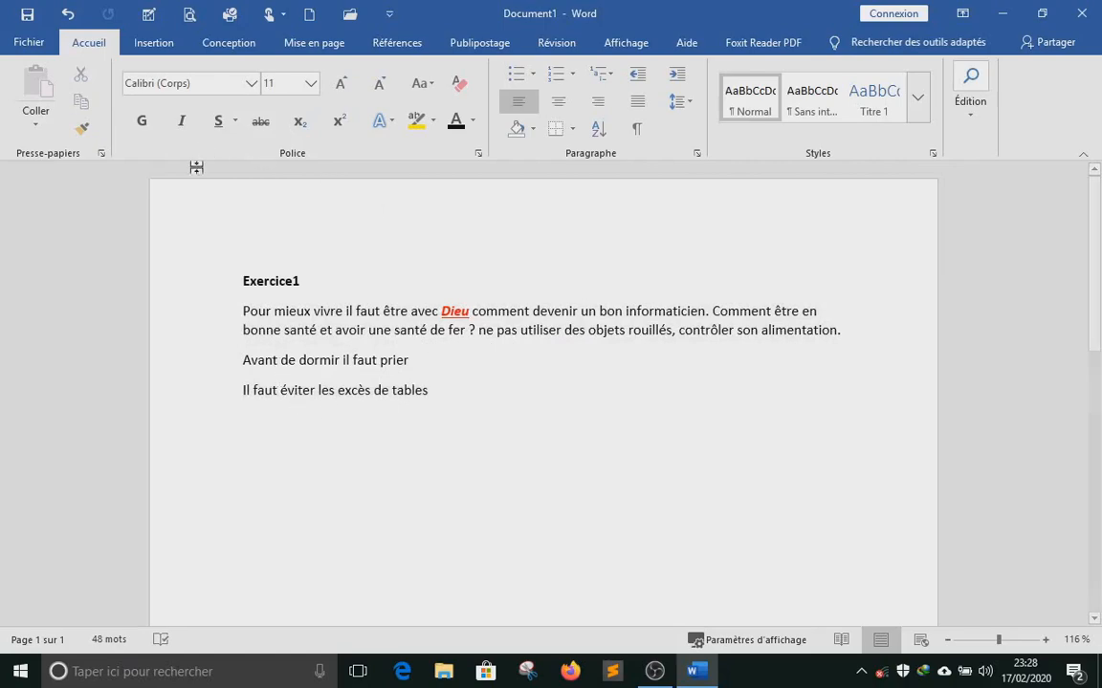
click(638, 131)
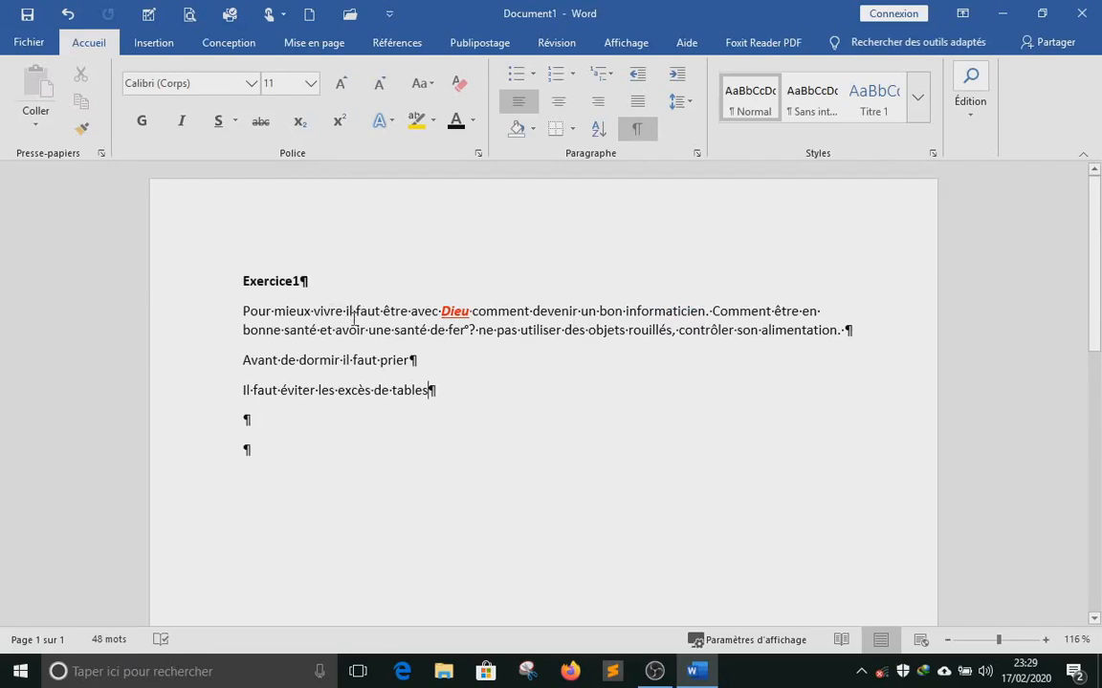
Step: Select the whole first paragraph, deselect it, and select only the paragraph's first line before clearing that selection too
double_click(846, 326)
click(843, 327)
click(427, 391)
double_click(104, 327)
click(445, 354)
double_click(137, 330)
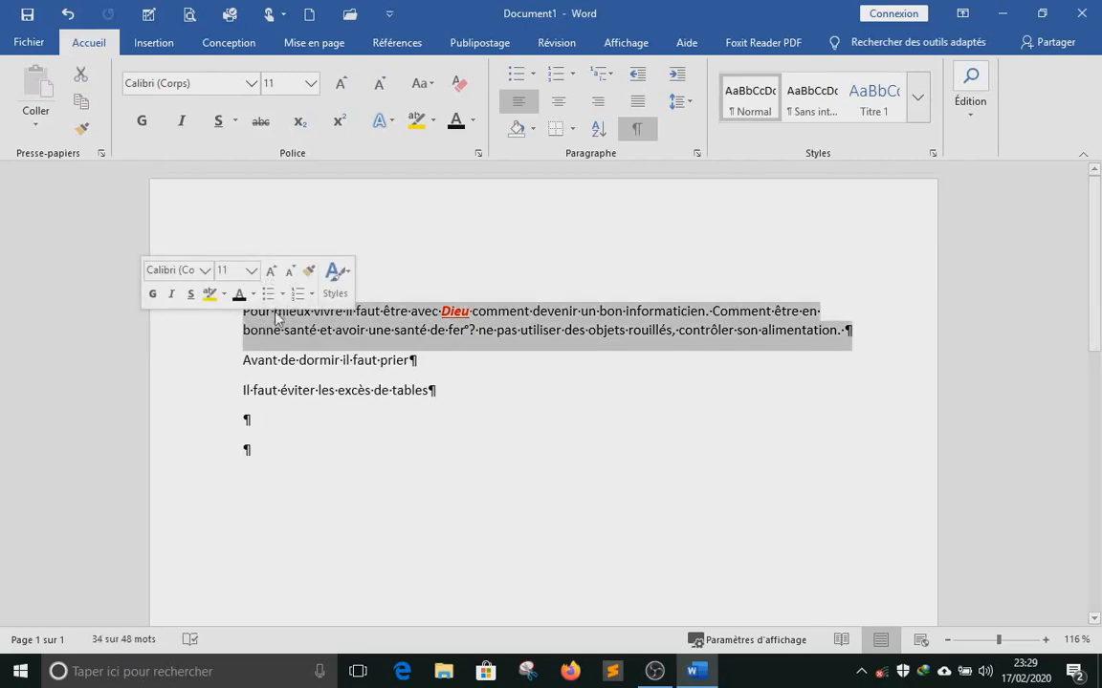
click(432, 328)
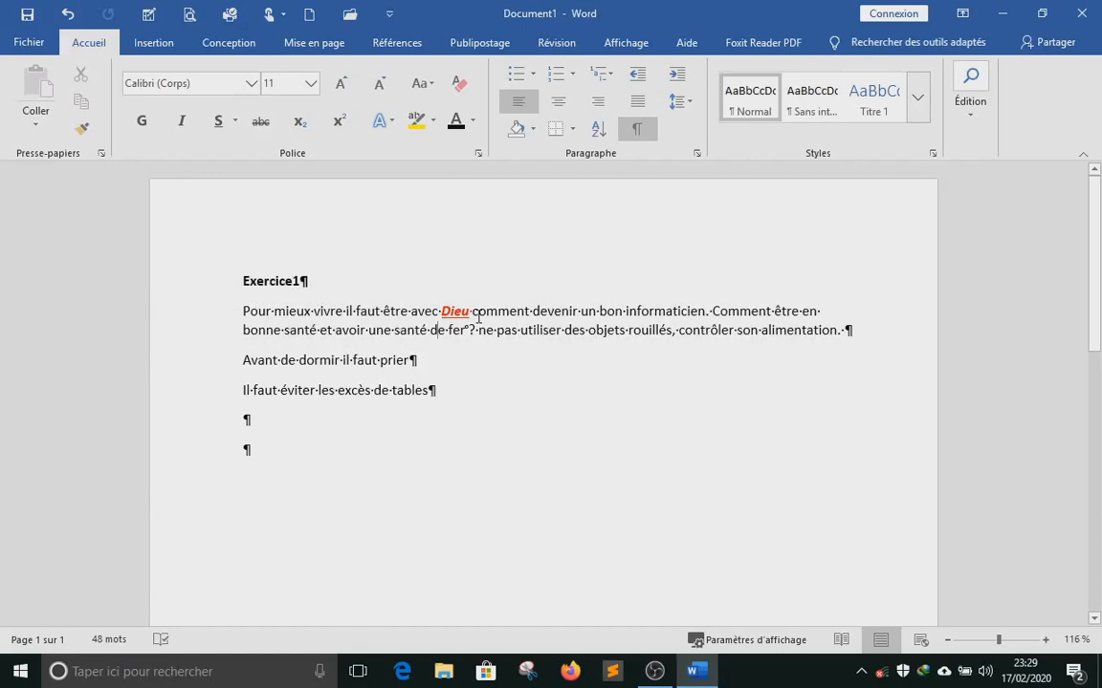
click(139, 320)
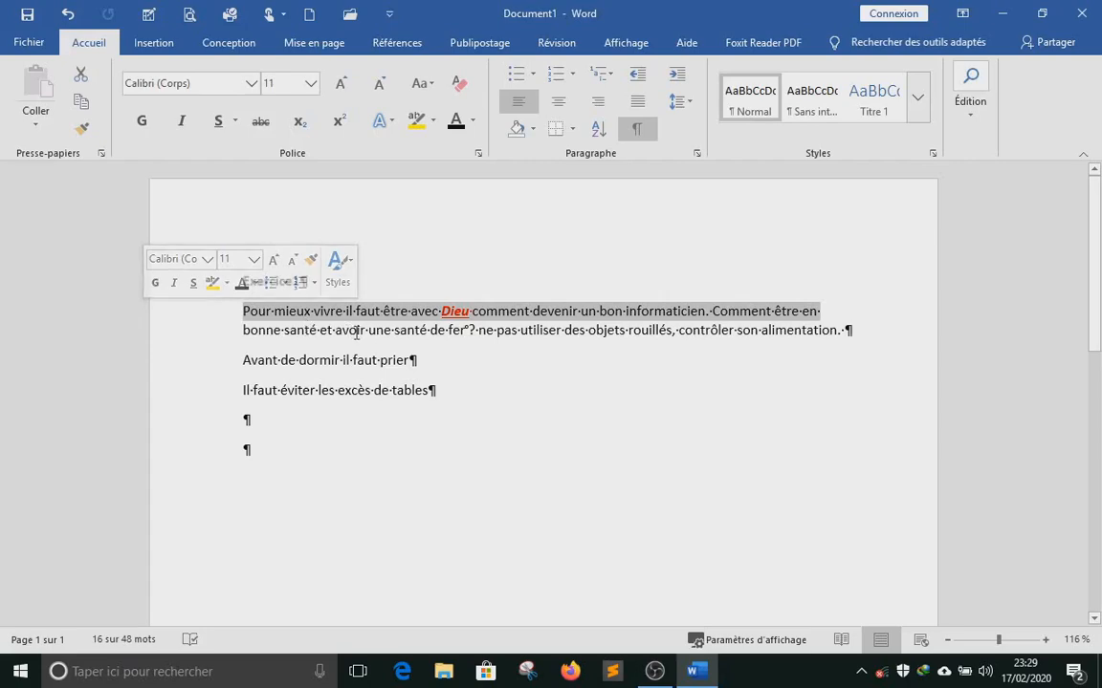
click(346, 308)
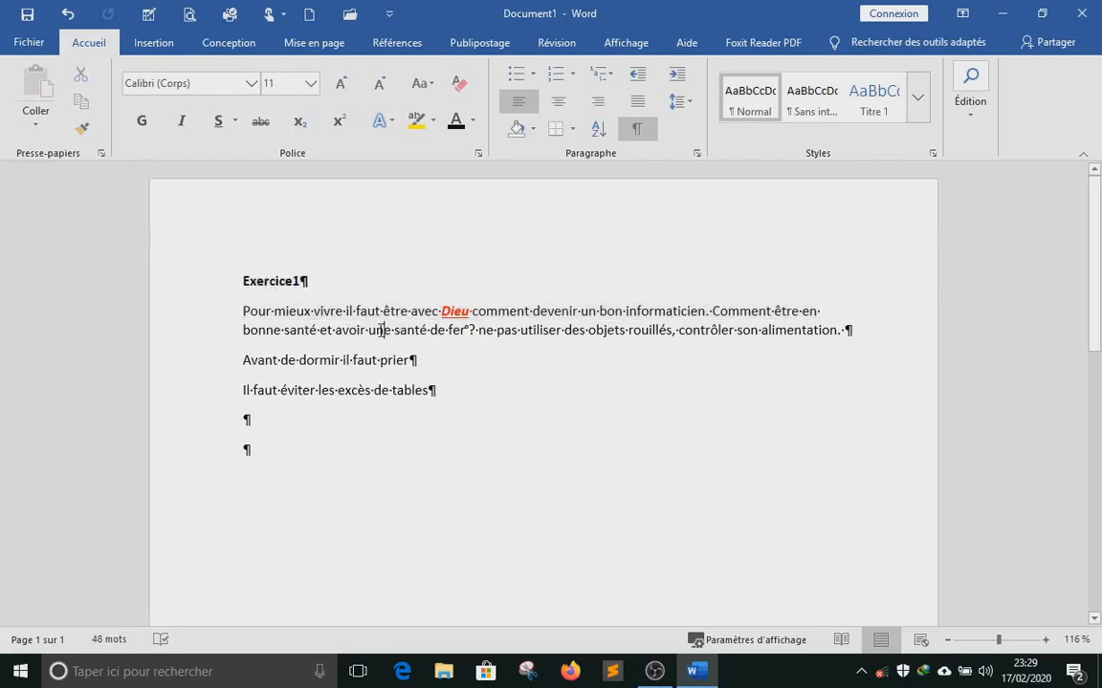
Step: Hide the paragraph marks and formatting symbols, and enlarge the document view to 150 %
click(636, 128)
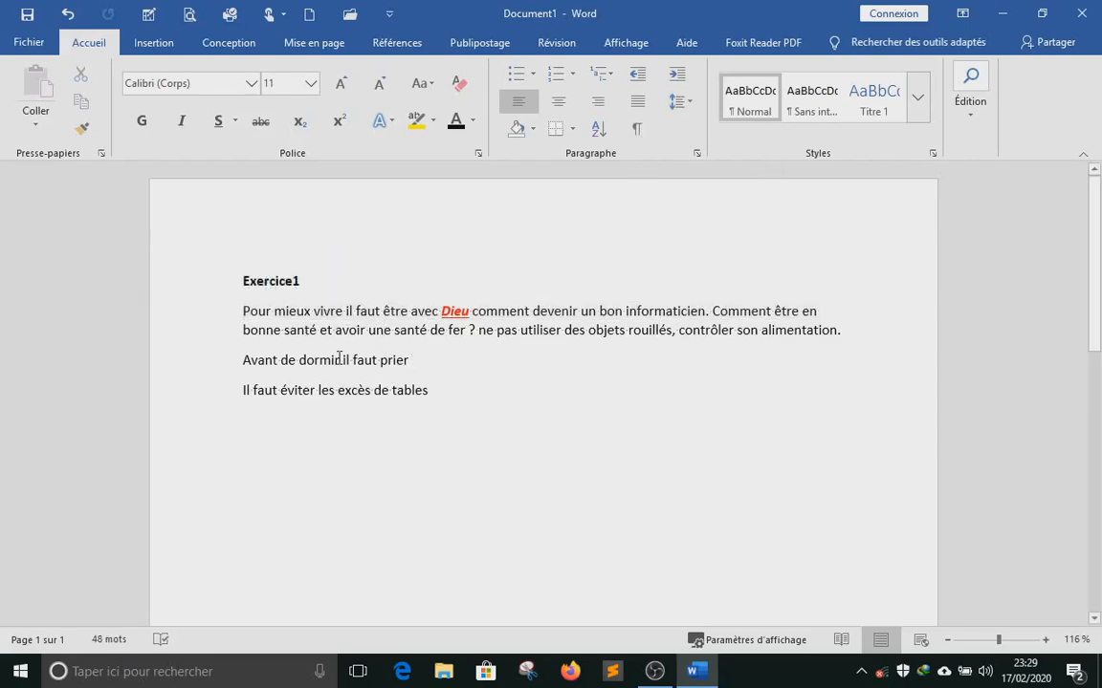
click(1045, 639)
click(1046, 640)
click(1045, 640)
click(1045, 640)
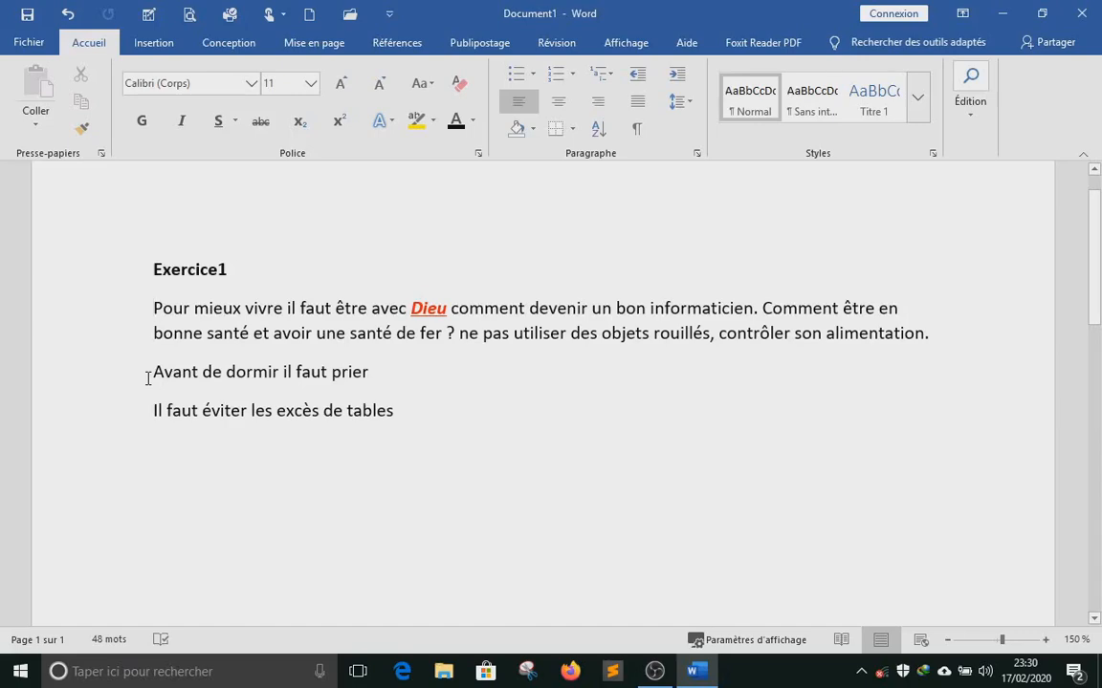
Step: Select the first paragraph's text character by character, from the start of "Pour" through "rouillés," on its second line
key(shift+Right)
key(shift+Right)
key(shift+Right)
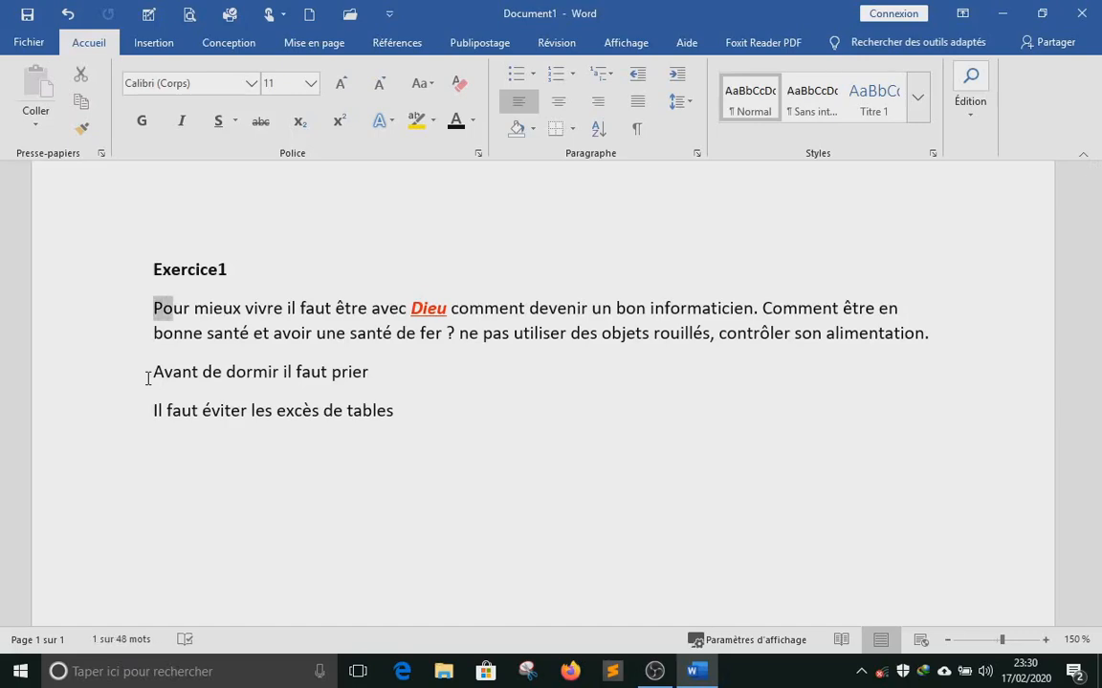
key(shift+Right)
key(shift+Right)
key(shift+Right)
key(shift+Right)
key(shift+Right)
key(shift+Right)
key(shift+Right)
key(shift+Right)
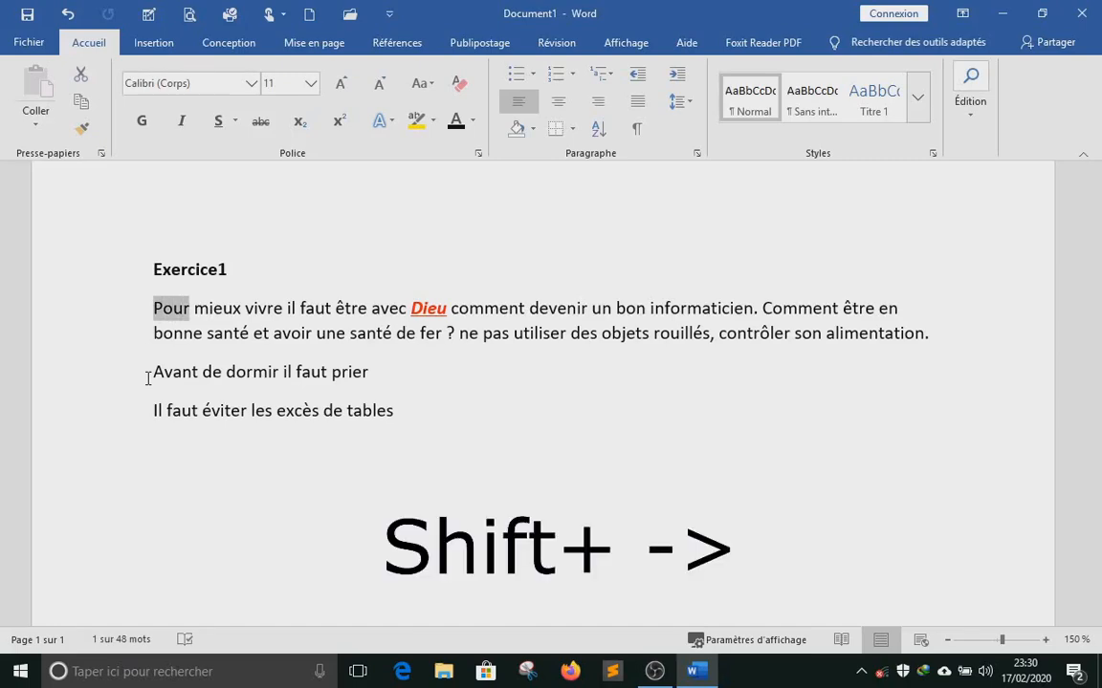
key(shift+Right)
key(shift+Right)
key(shift+Right)
key(shift+Right)
key(shift+Right)
key(shift+Right)
key(shift+Right)
key(shift+Right)
key(shift+Right)
key(shift+Right)
key(shift+Right)
key(shift+Right)
key(shift+Right)
key(shift+Right)
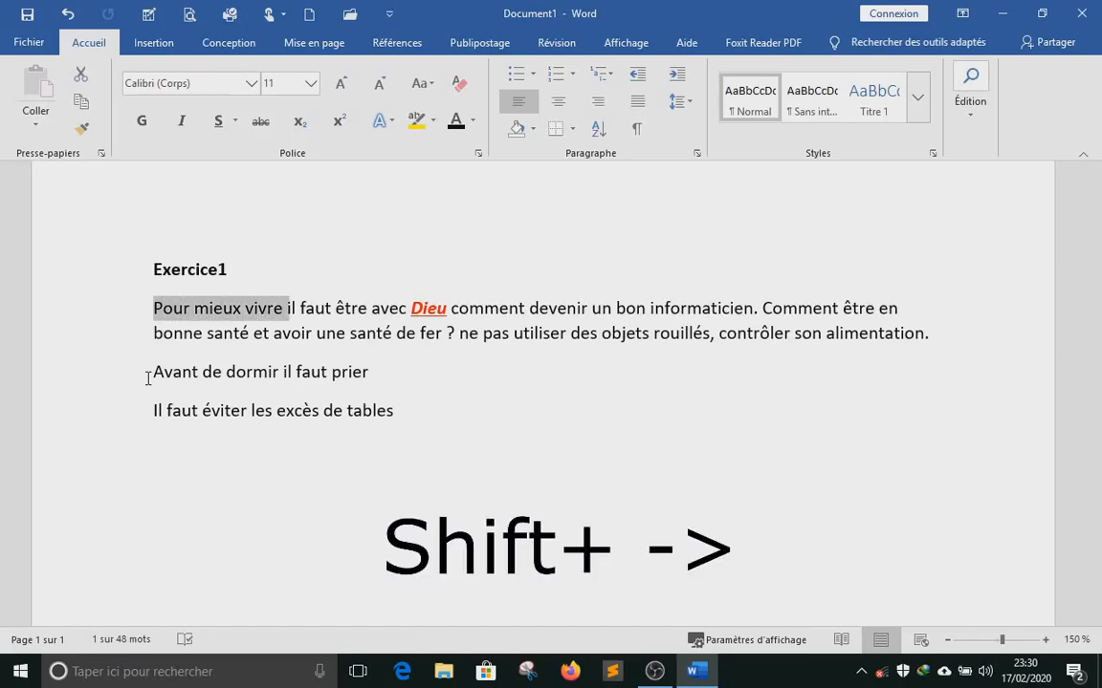
key(shift+Right)
key(shift+Right)
key(shift+Right)
key(shift+Right)
key(shift+Right)
key(shift+Right)
key(shift+Right)
key(shift+Right)
key(shift+Right)
key(shift+Right)
key(shift+Right)
key(shift+Right)
key(shift+Right)
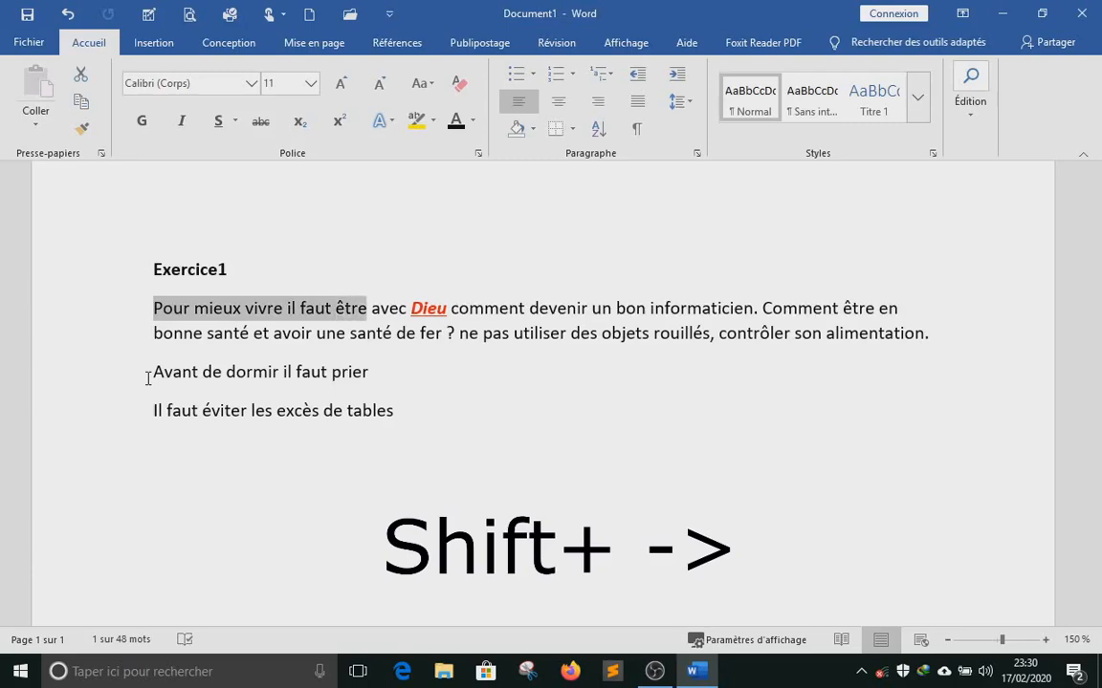
key(shift+Right)
key(shift+Right)
key(shift+Right)
key(shift+Right)
key(shift+Right)
key(shift+Right)
key(shift+Right)
key(shift+Right)
key(shift+Right)
key(shift+Right)
key(shift+Right)
key(shift+Right)
key(shift+Right)
key(shift+Right)
key(shift+Right)
key(shift+Right)
key(shift+Right)
key(shift+Right)
key(shift+Right)
key(shift+Right)
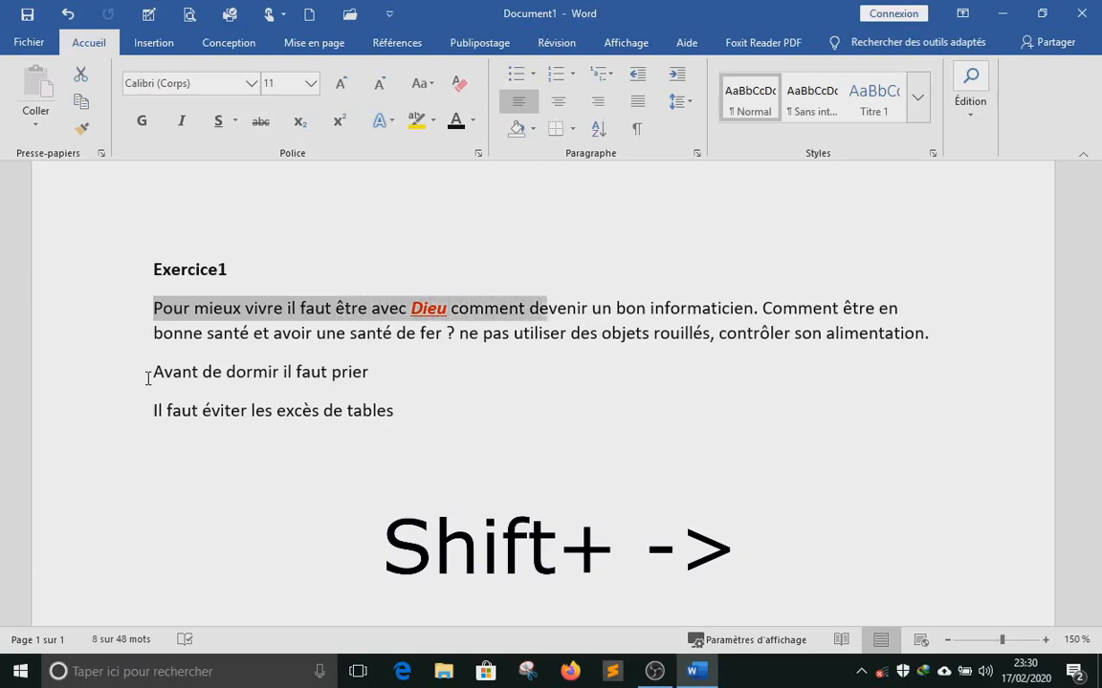
key(shift+Right)
key(shift+Right)
key(shift+Right)
key(shift+Right)
key(shift+Right)
key(shift+Right)
key(shift+Right)
key(shift+Right)
key(shift+Right)
key(shift+Right)
key(shift+Right)
key(shift+Right)
key(shift+Right)
key(shift+Right)
key(shift+Right)
key(shift+Right)
key(shift+Right)
key(shift+Right)
key(shift+Right)
key(shift+Right)
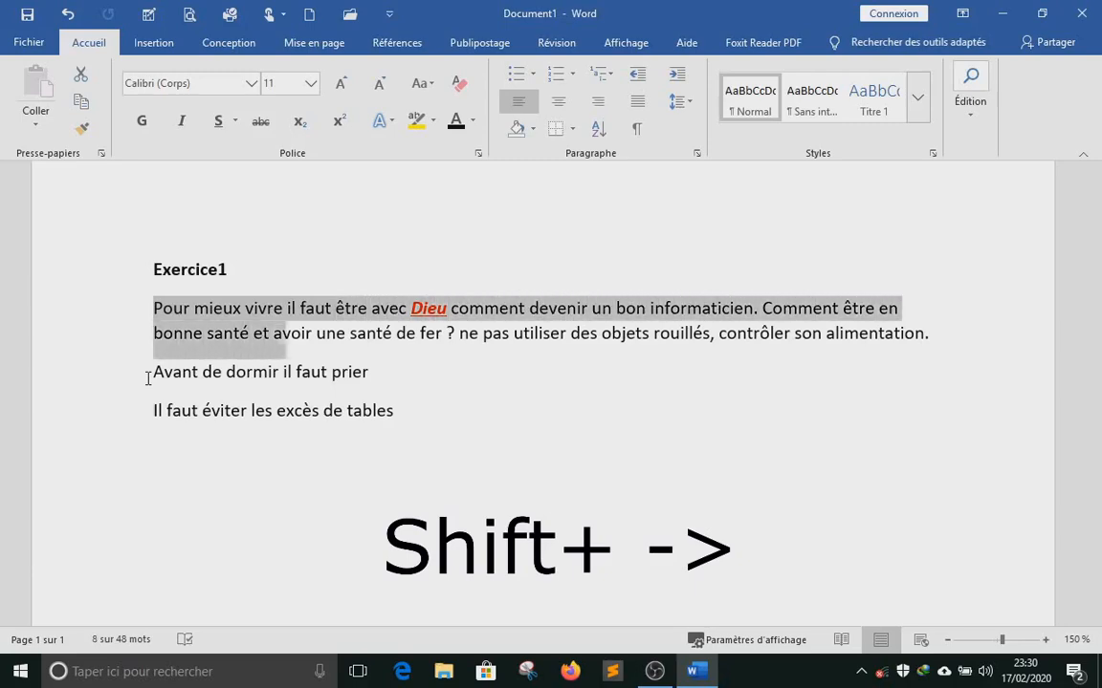
key(shift+Right)
key(shift+Right)
key(shift+Right)
key(shift+Right)
key(shift+Right)
key(shift+Right)
key(shift+Right)
key(shift+Right)
key(shift+Right)
key(shift+Right)
key(shift+Right)
key(shift+Right)
key(shift+Right)
key(shift+Right)
key(shift+Right)
key(shift+Right)
key(shift+Right)
key(shift+Right)
key(shift+Right)
key(shift+Right)
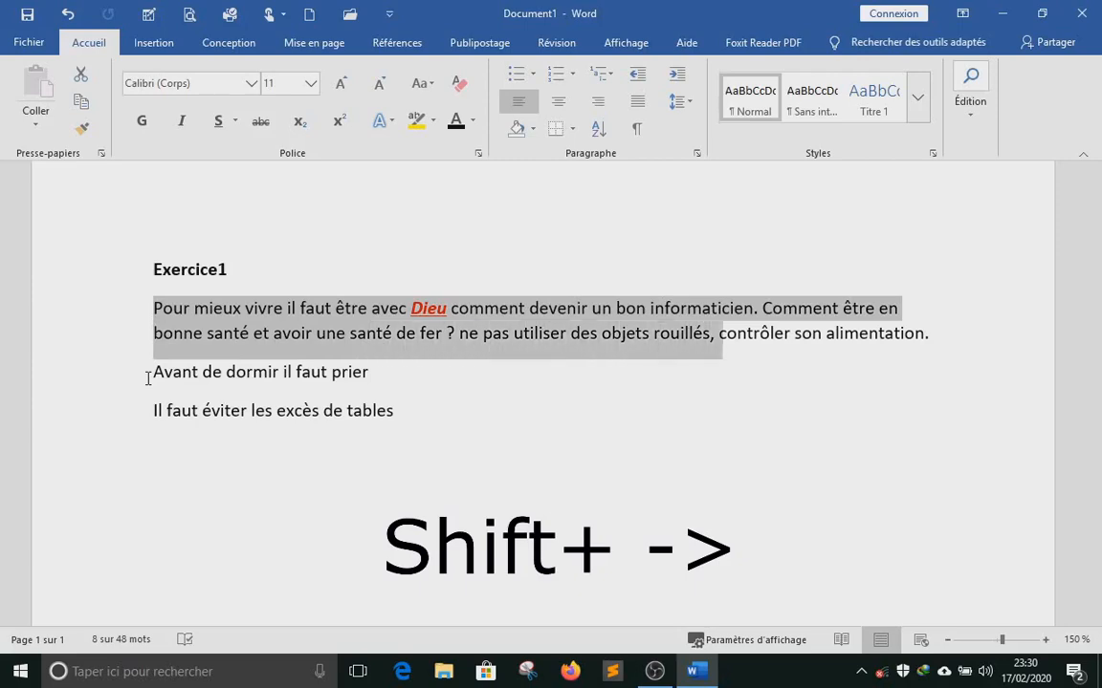
Step: Shrink the first paragraph's selection character by character from "rouillés," back to the start of "Pour" until nothing is selected
key(shift+Left)
key(shift+Left)
key(shift+Left)
key(shift+Left)
key(shift+Left)
key(shift+Left)
key(shift+Left)
key(shift+Left)
key(shift+Left)
key(shift+Left)
key(shift+Left)
key(shift+Left)
key(shift+Left)
key(shift+Left)
key(shift+Left)
key(shift+Left)
key(shift+Left)
key(shift+Left)
key(shift+Left)
key(shift+Left)
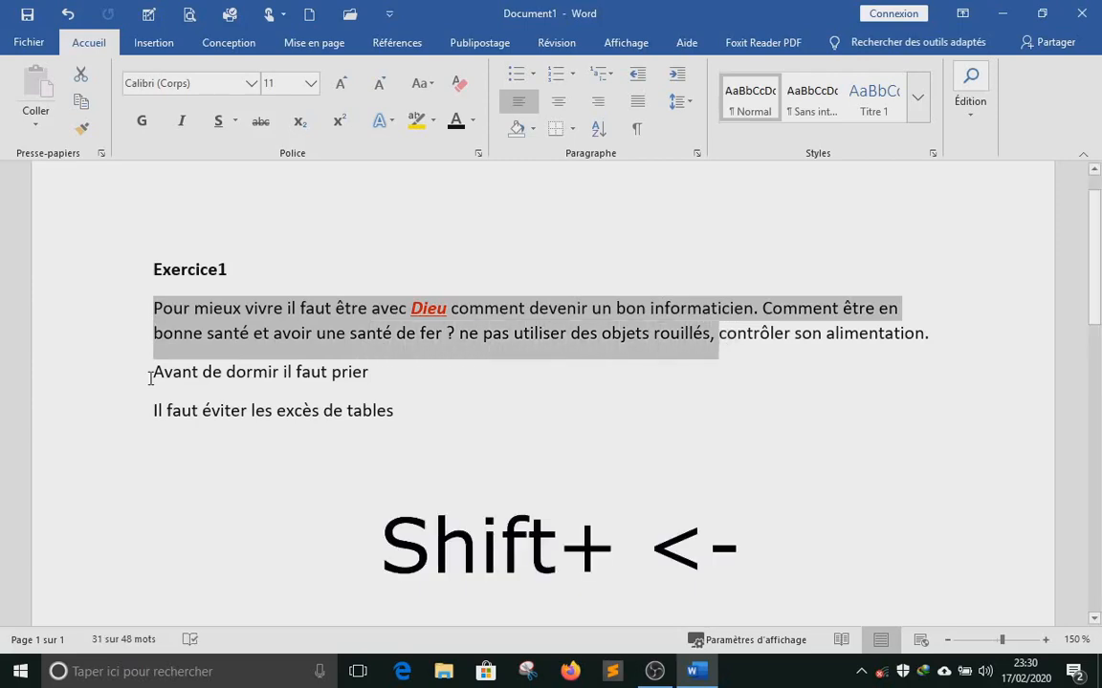
key(shift+Left)
key(shift+Left)
key(shift+Left)
key(shift+Left)
key(shift+Left)
key(shift+Left)
key(shift+Left)
key(shift+Left)
key(shift+Left)
key(shift+Left)
key(shift+Left)
key(shift+Left)
key(shift+Left)
key(shift+Left)
key(shift+Left)
key(shift+Left)
key(shift+Left)
key(shift+Left)
key(shift+Left)
key(shift+Left)
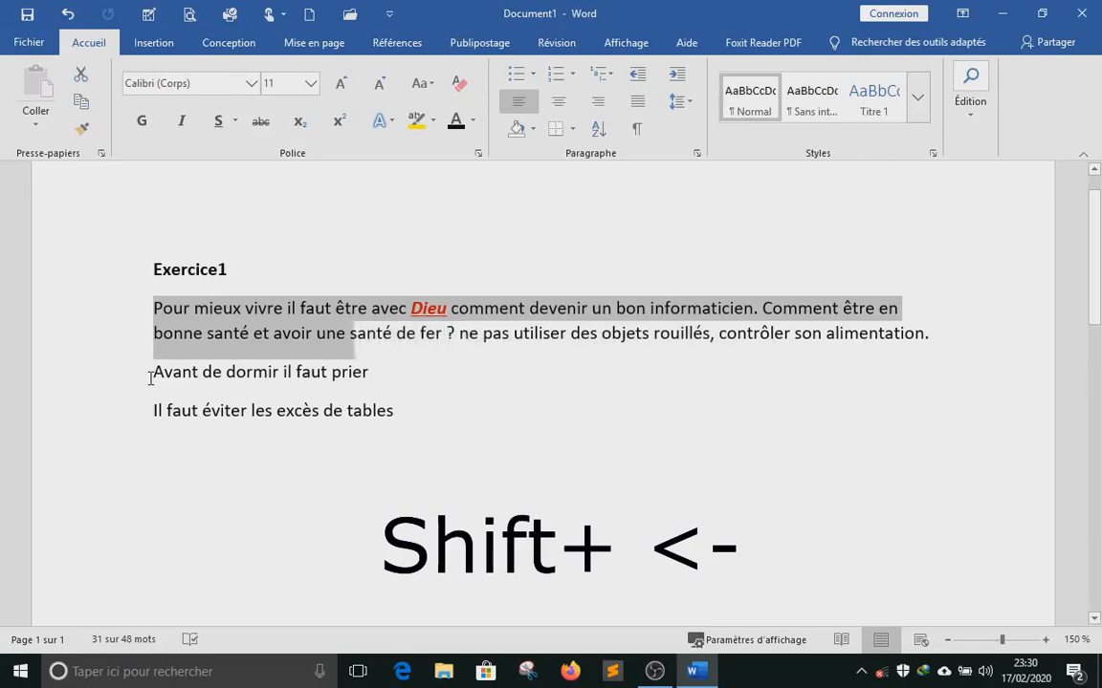
key(shift+Left)
key(shift+Left)
key(shift+Left)
key(shift+Left)
key(shift+Left)
key(shift+Left)
key(shift+Left)
key(shift+Left)
key(shift+Left)
key(shift+Left)
key(shift+Left)
key(shift+Left)
key(shift+Left)
key(shift+Left)
key(shift+Left)
key(shift+Left)
key(shift+Left)
key(shift+Left)
key(shift+Left)
key(shift+Left)
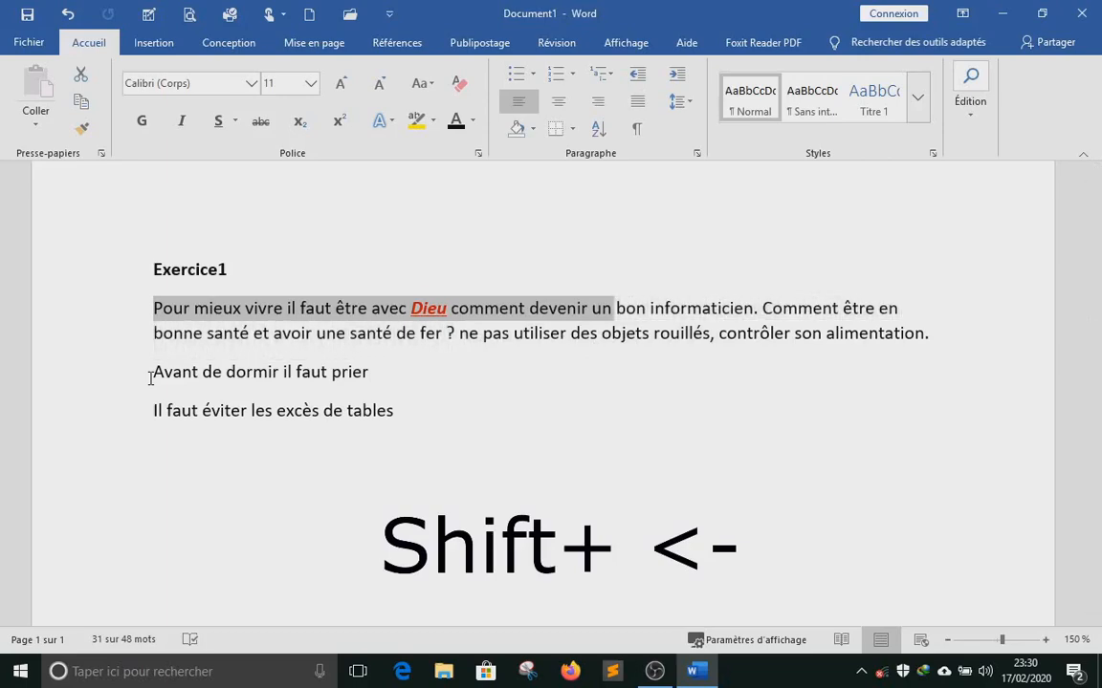
key(shift+Left)
key(shift+Left)
key(shift+Left)
key(shift+Left)
key(shift+Left)
key(shift+Left)
key(shift+Left)
key(shift+Left)
key(shift+Left)
key(shift+Left)
key(shift+Left)
key(shift+Left)
key(shift+Left)
key(shift+Left)
key(shift+Left)
key(shift+Left)
key(shift+Left)
key(shift+Left)
key(shift+Left)
key(shift+Left)
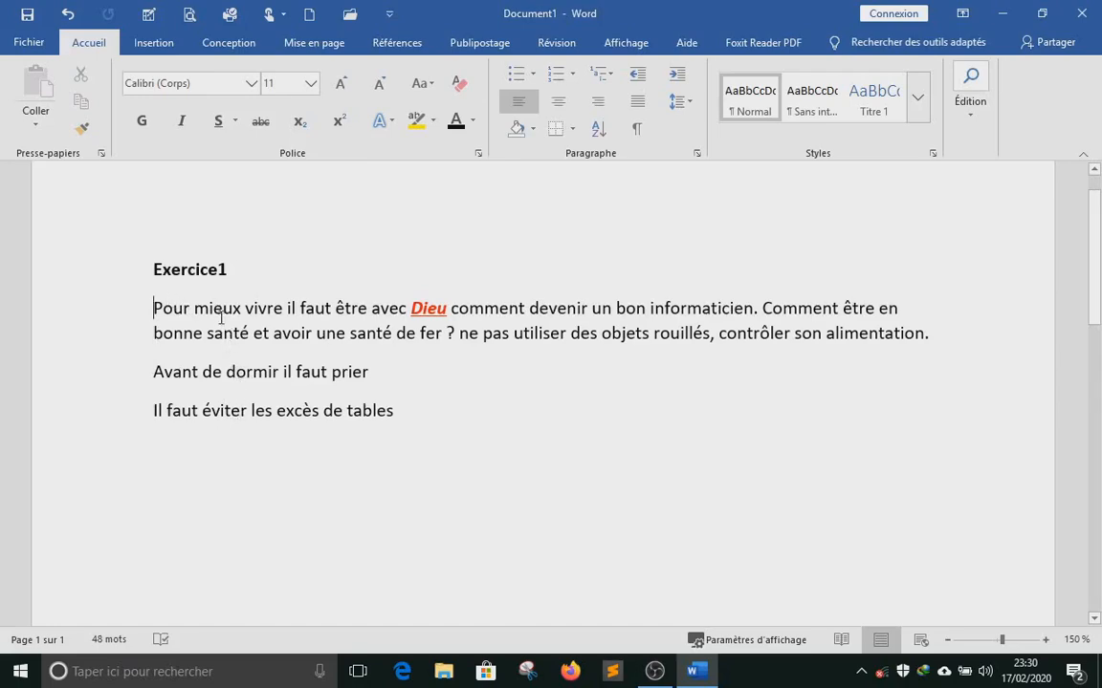
Step: Select the word "Pour", and widen the selection to its whole paragraph and the entire document
click(170, 309)
double_click(174, 309)
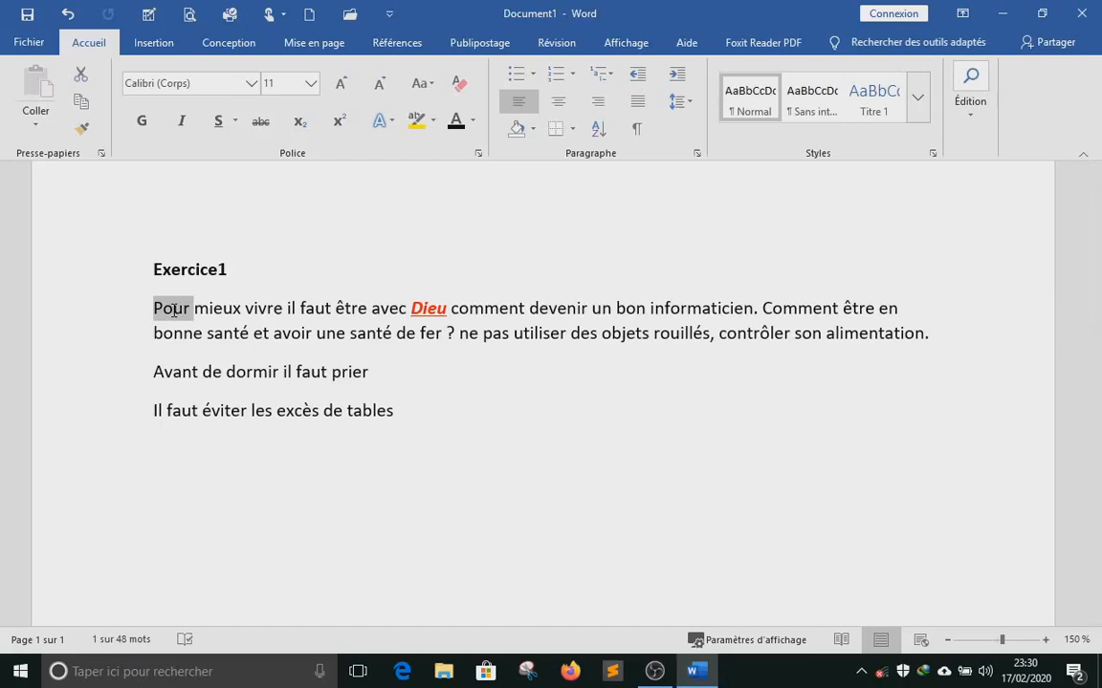
triple_click(174, 308)
key(ctrl+a)
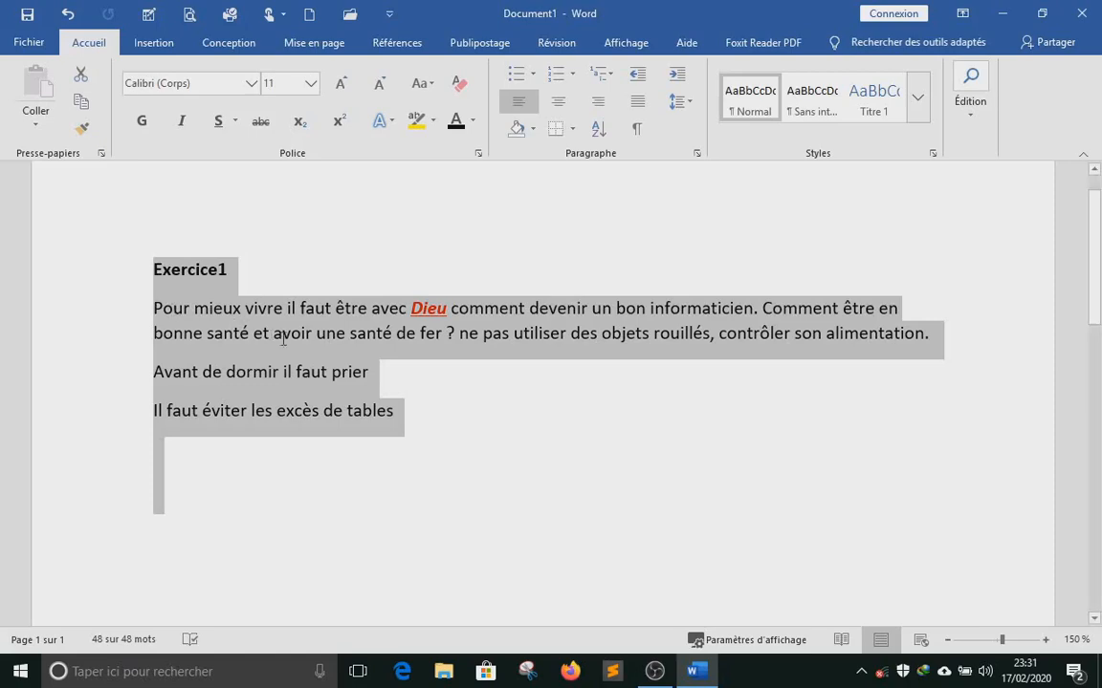
Step: Shorten the full selection to end at "dormir", and extend it again from the title past the last line of text
scroll(192, 435, down, 2)
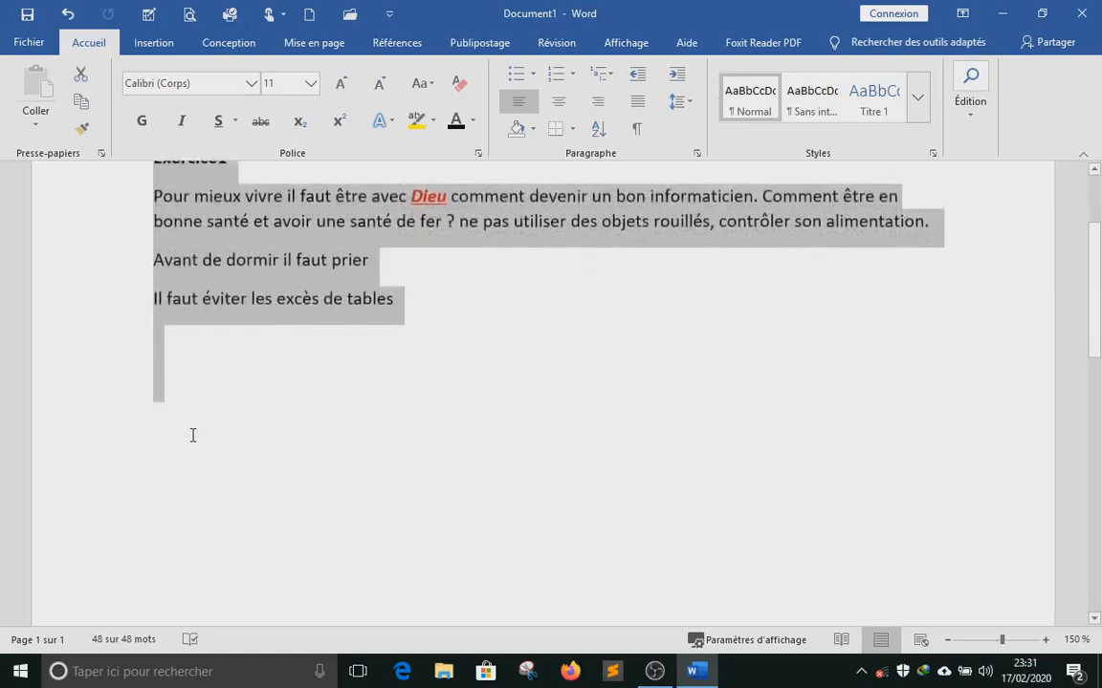
scroll(194, 435, up, 3)
shift+click(265, 418)
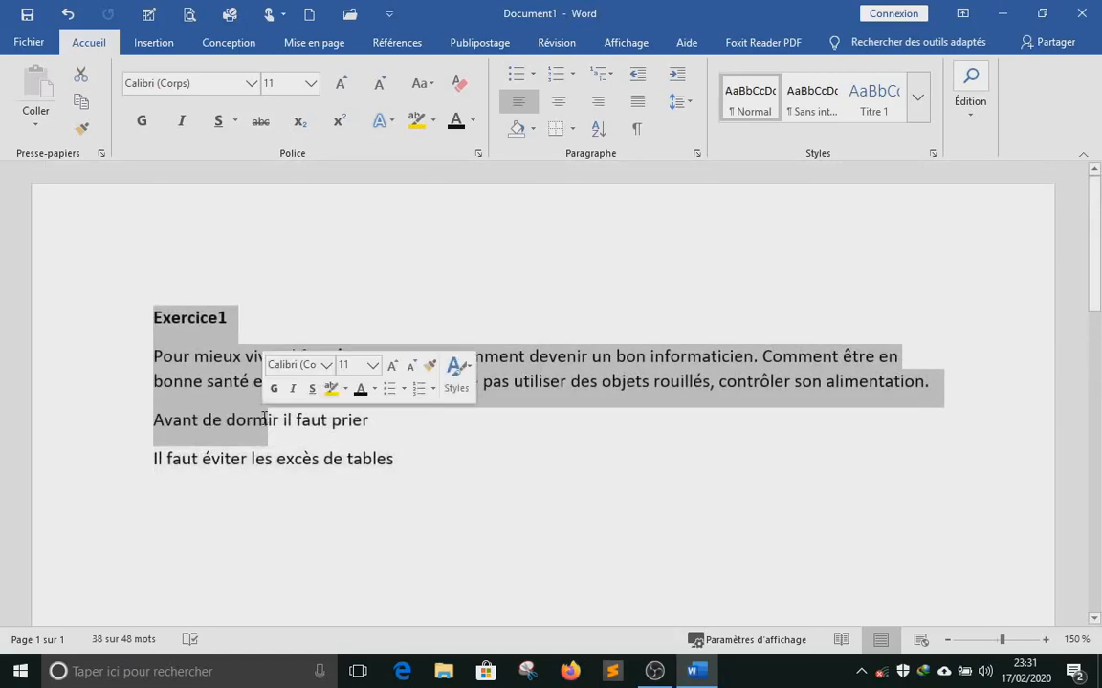
shift+click(317, 461)
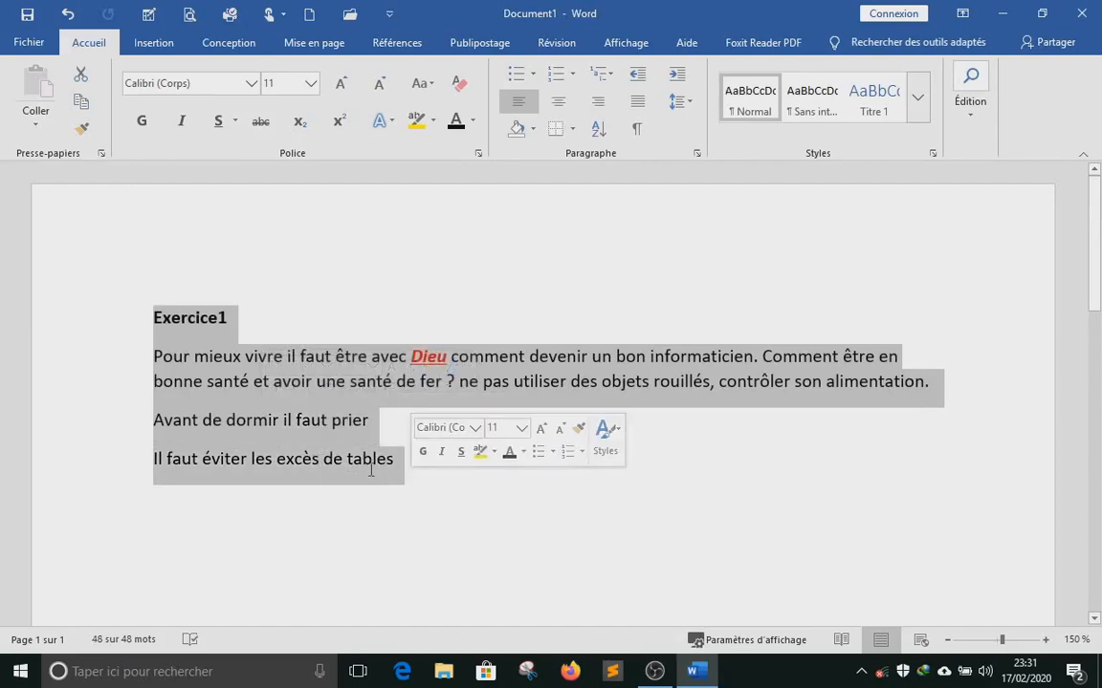
shift+click(206, 383)
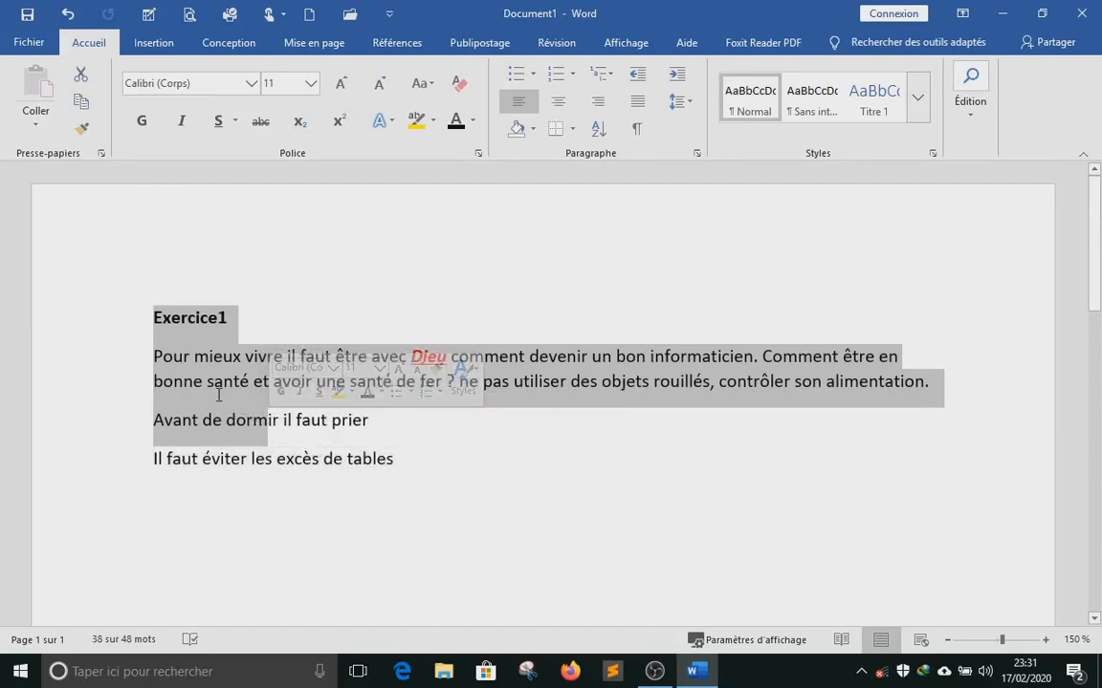
shift+click(313, 436)
shift+click(386, 461)
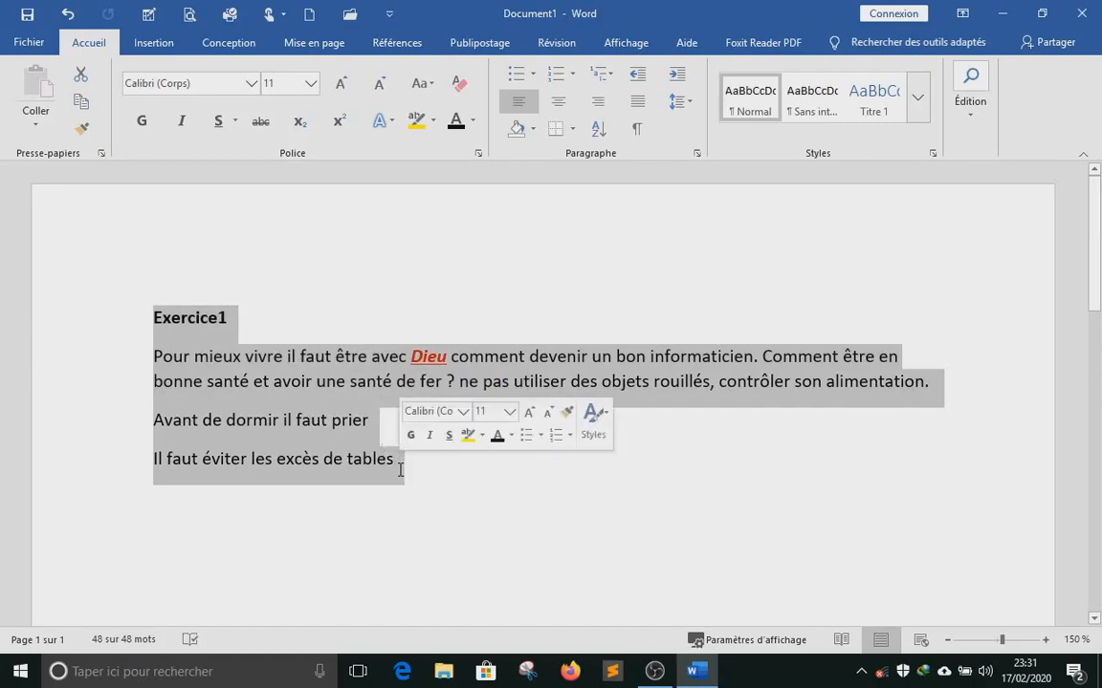
shift+click(416, 493)
Step: Shrink the selection upward from the blank lines below the text until only the title "Exercice1" is selected
scroll(285, 530, down, 2)
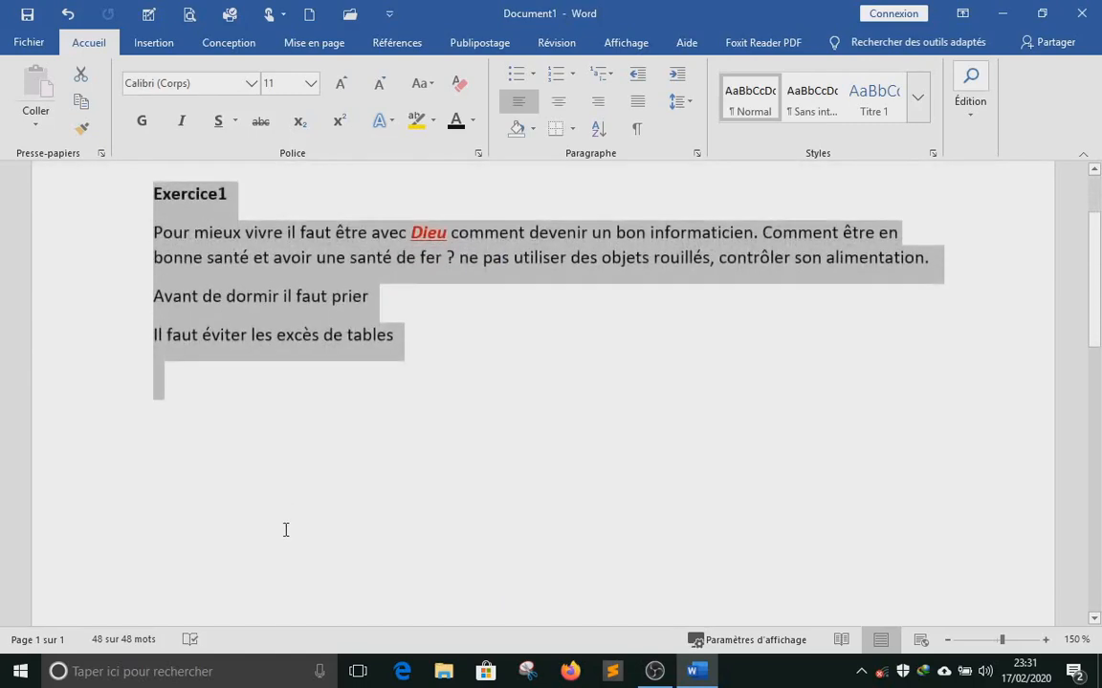
scroll(288, 526, up, 1)
shift+click(258, 470)
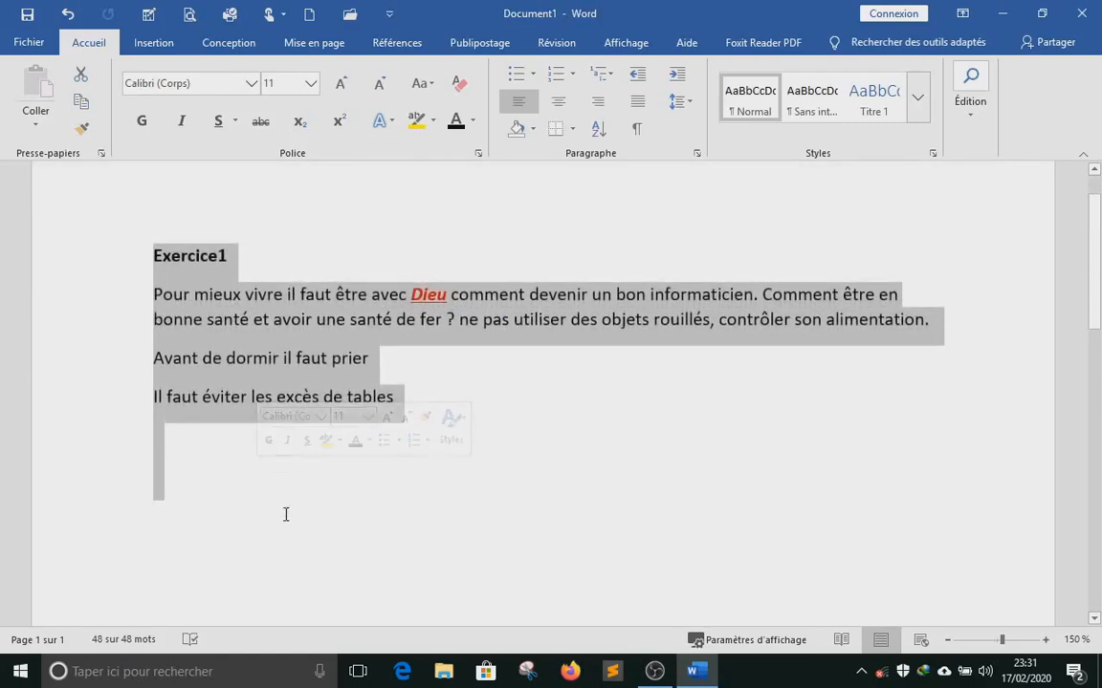
shift+click(235, 402)
shift+click(199, 369)
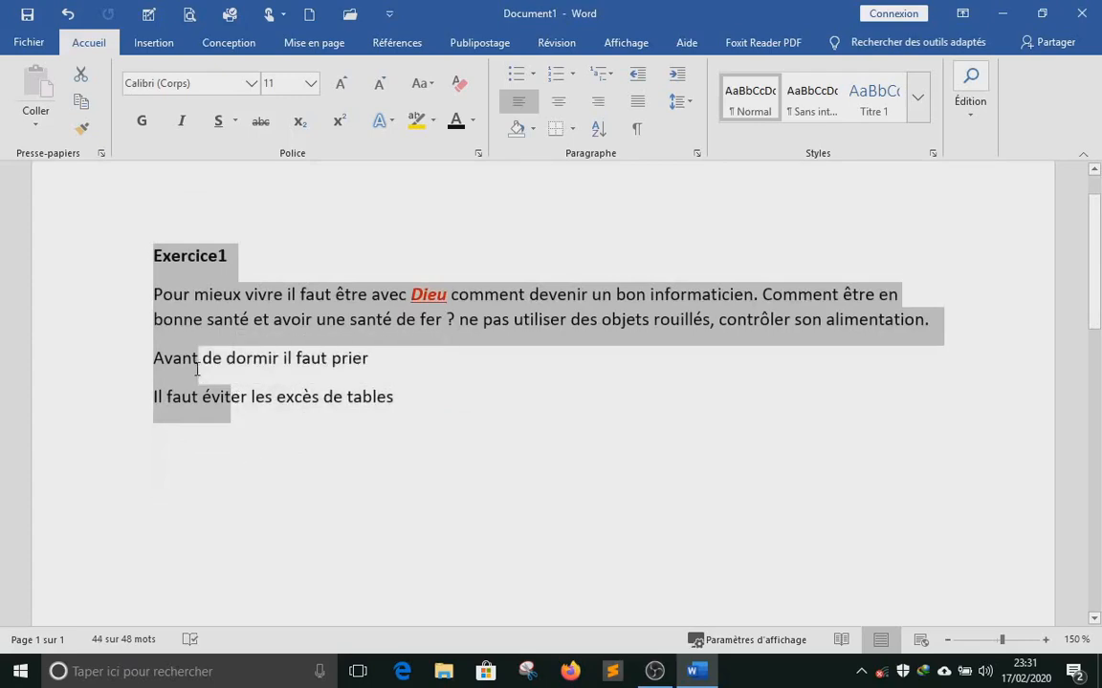
shift+click(172, 335)
shift+click(153, 292)
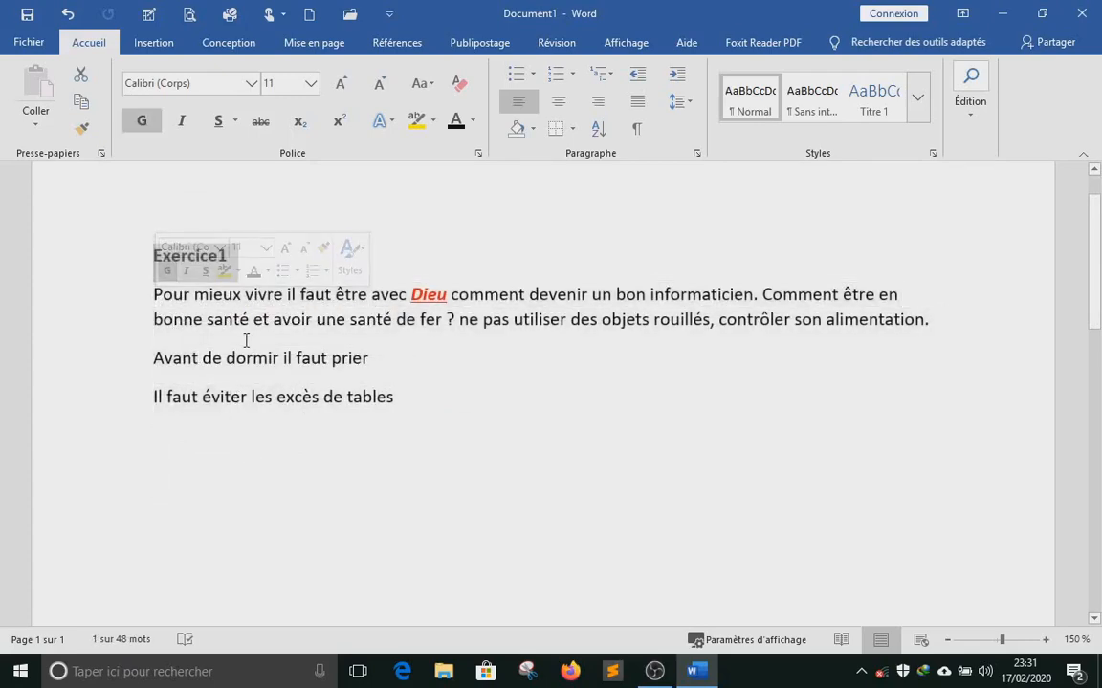
Step: Extend the selection from the title to the end of "tables", and reduce it to "bonne" before clearing it
shift+click(304, 382)
shift+click(409, 413)
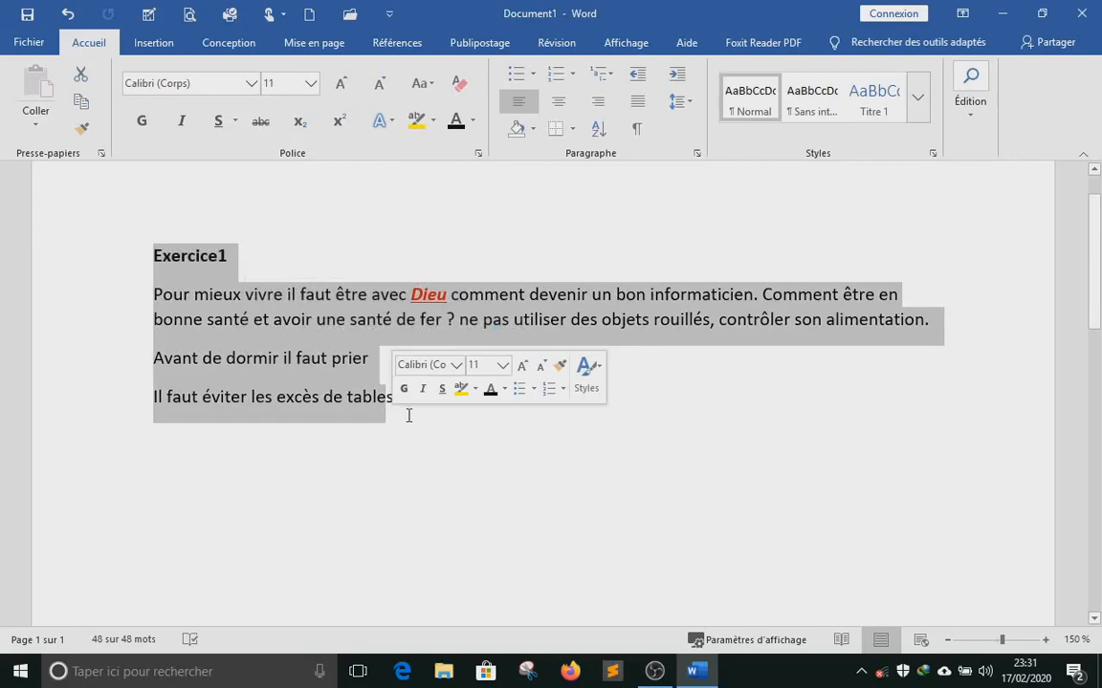
shift+click(421, 431)
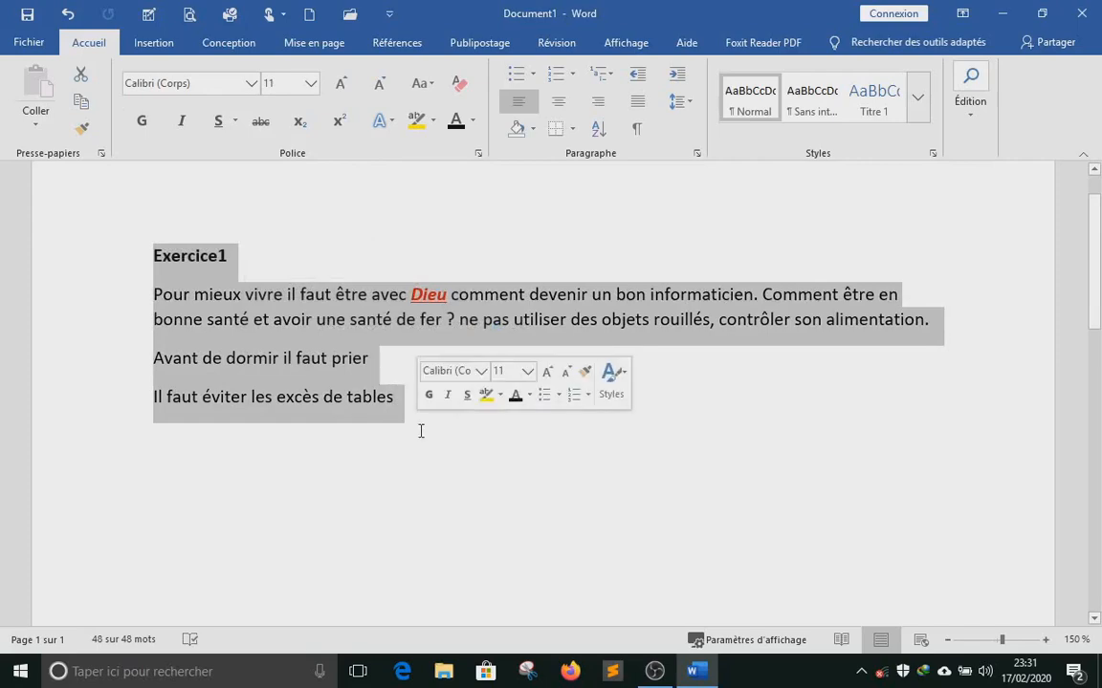
shift+click(287, 359)
shift+click(191, 339)
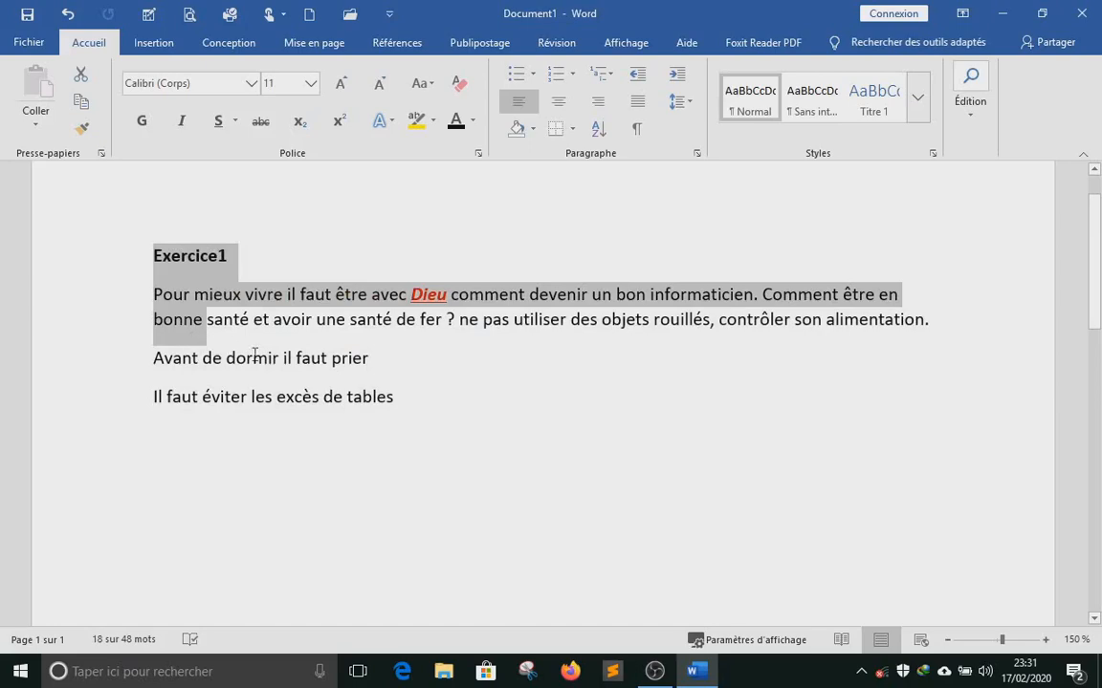
click(318, 326)
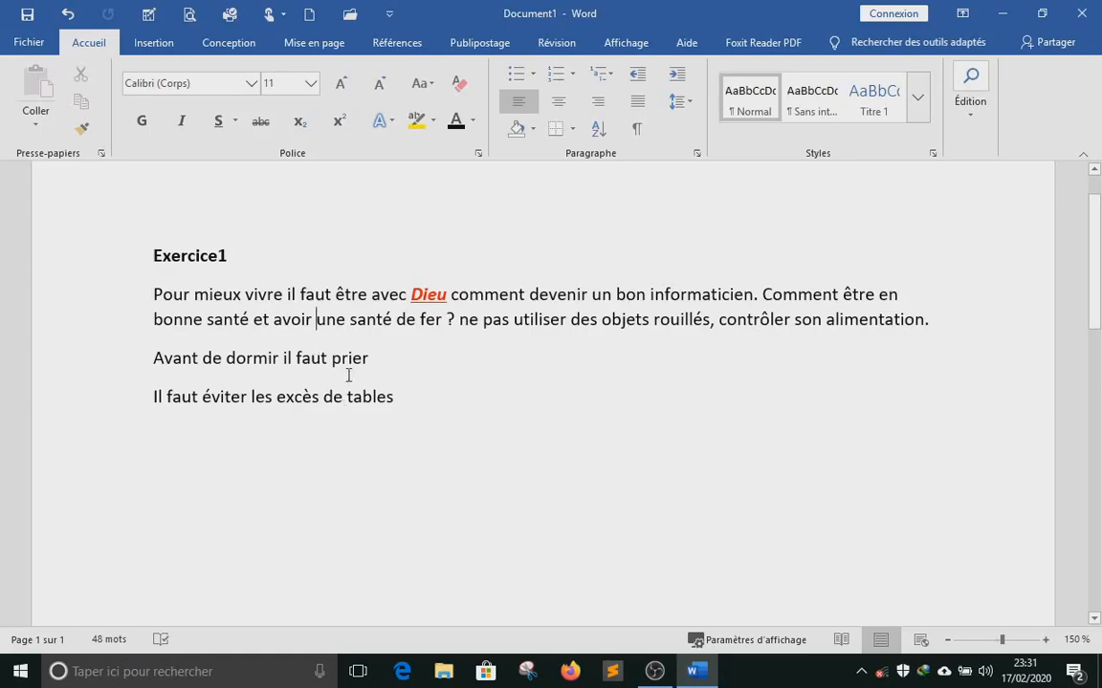
Step: Select the text continuously from "Pour" through "éviter" in the last paragraph, and clear the selection
scroll(348, 374, down, 2)
scroll(347, 374, up, 3)
scroll(347, 374, down, 3)
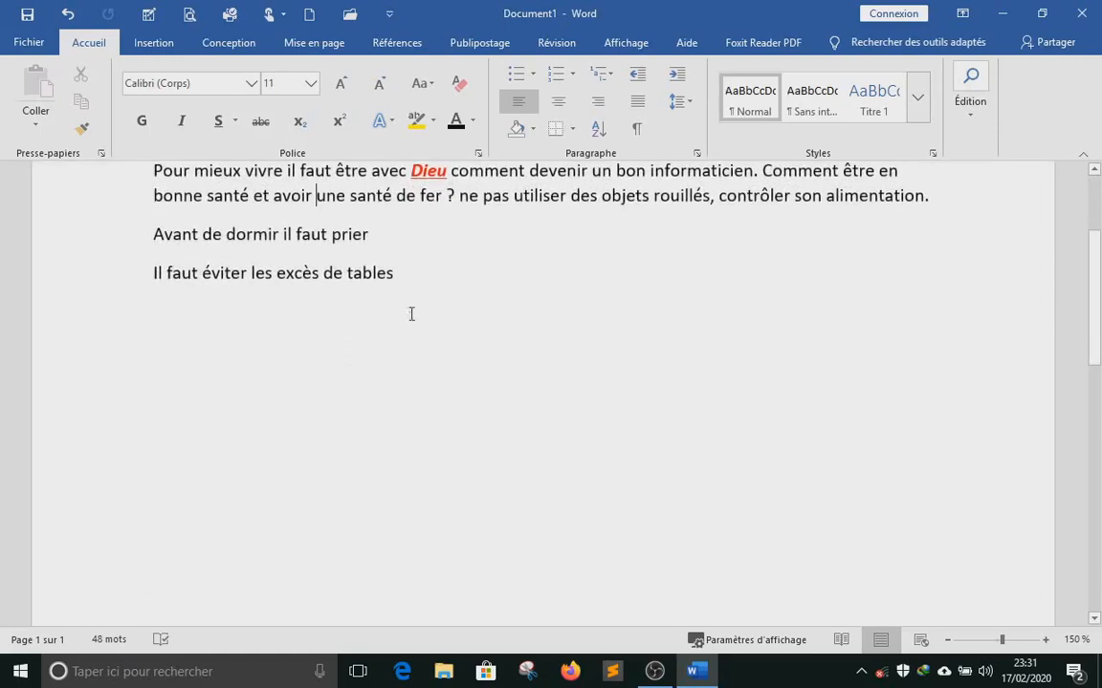
scroll(401, 277, up, 3)
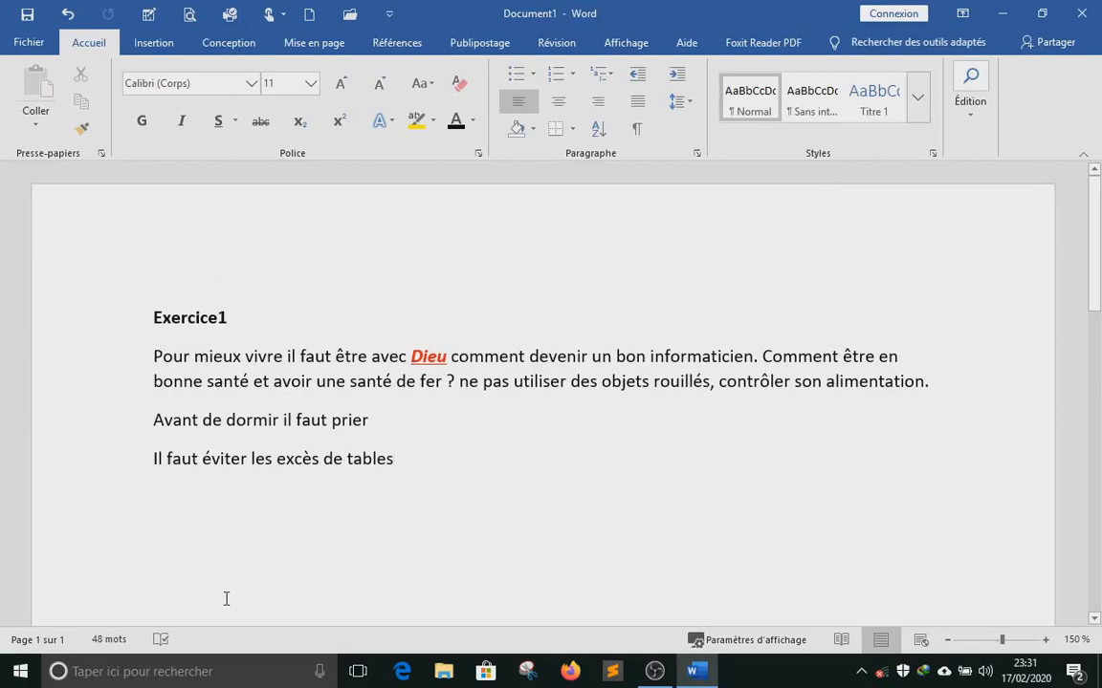
drag(155, 363, 231, 479)
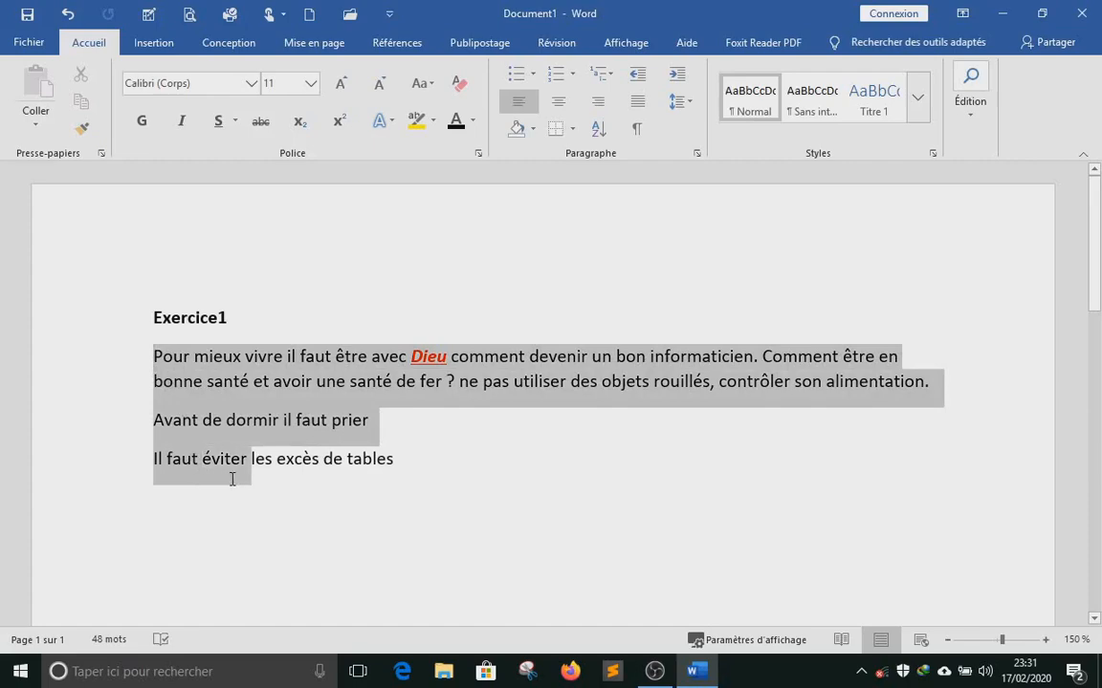
click(287, 488)
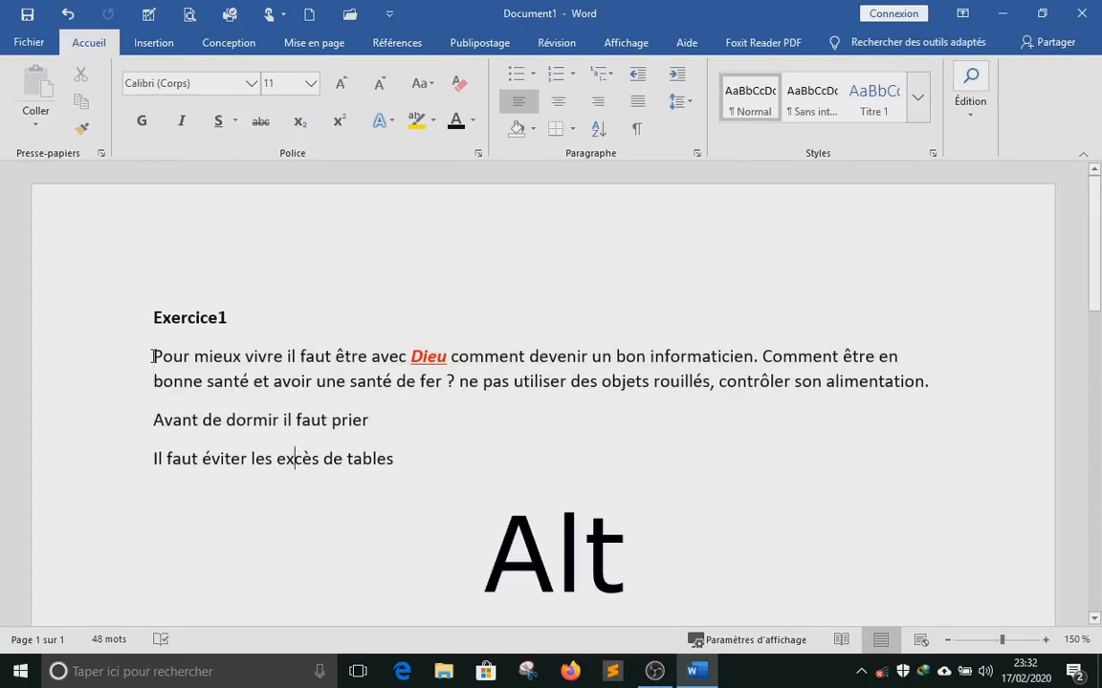
Step: Select a vertical block covering only the first characters of the lines from "Pour" to "Il faut", and clear it
drag(153, 352, 169, 474)
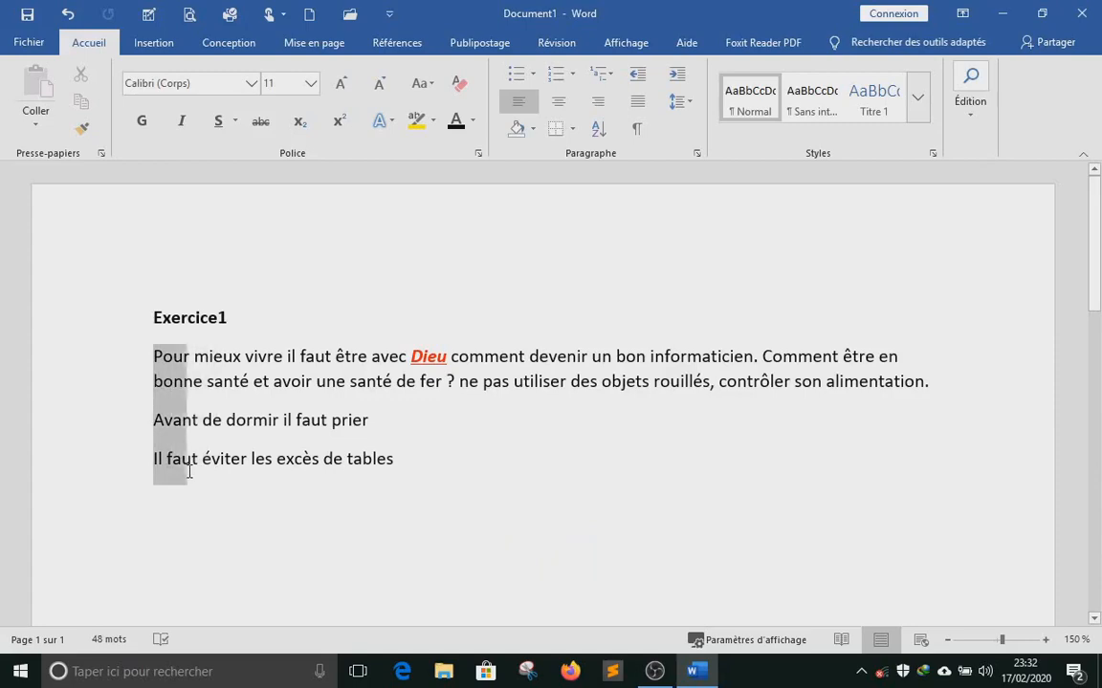
click(345, 461)
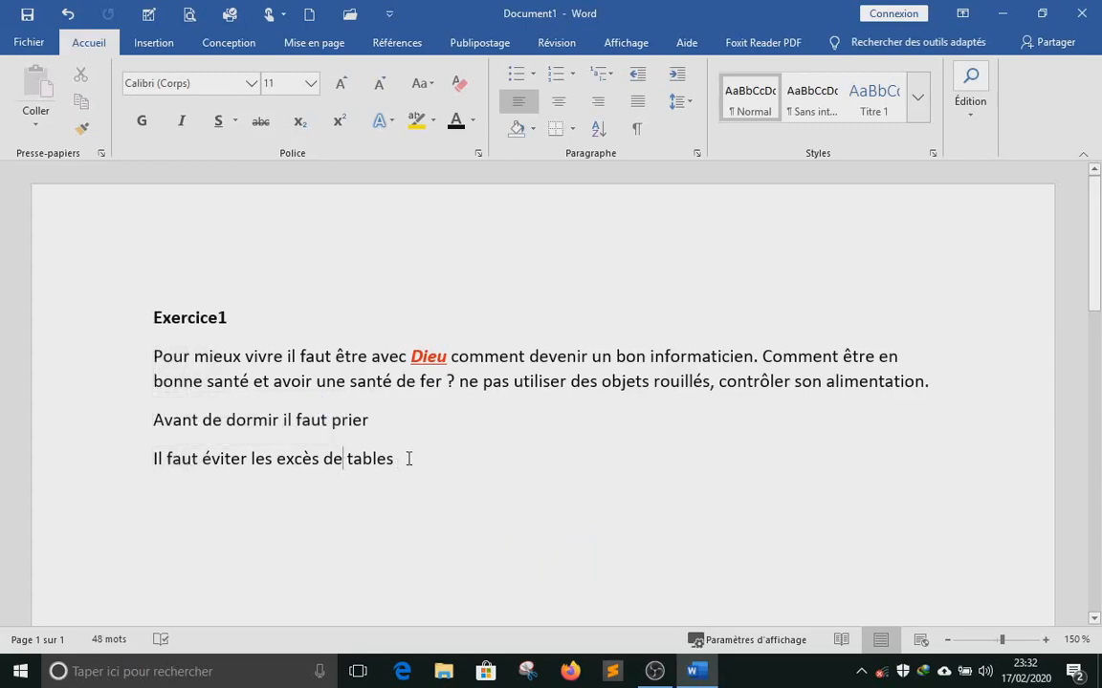
Step: Add a new paragraph after "tables" with the tab-separated column headings "Noms" and "prénoms"
click(409, 459)
key(Return)
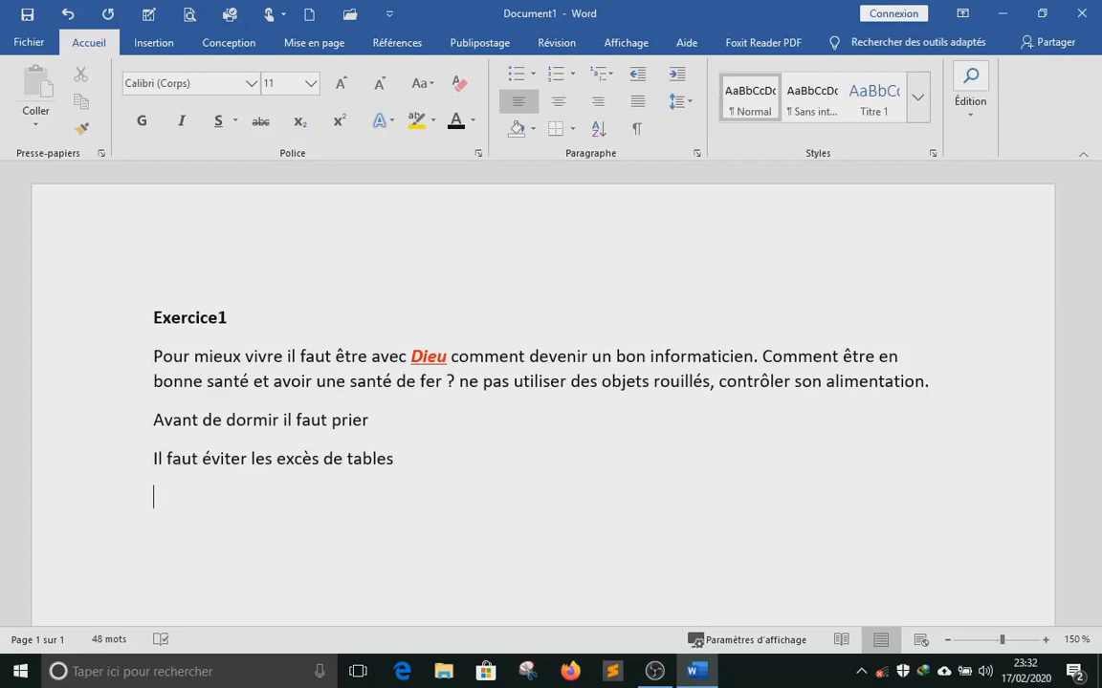
text(noms)
key(Tab)
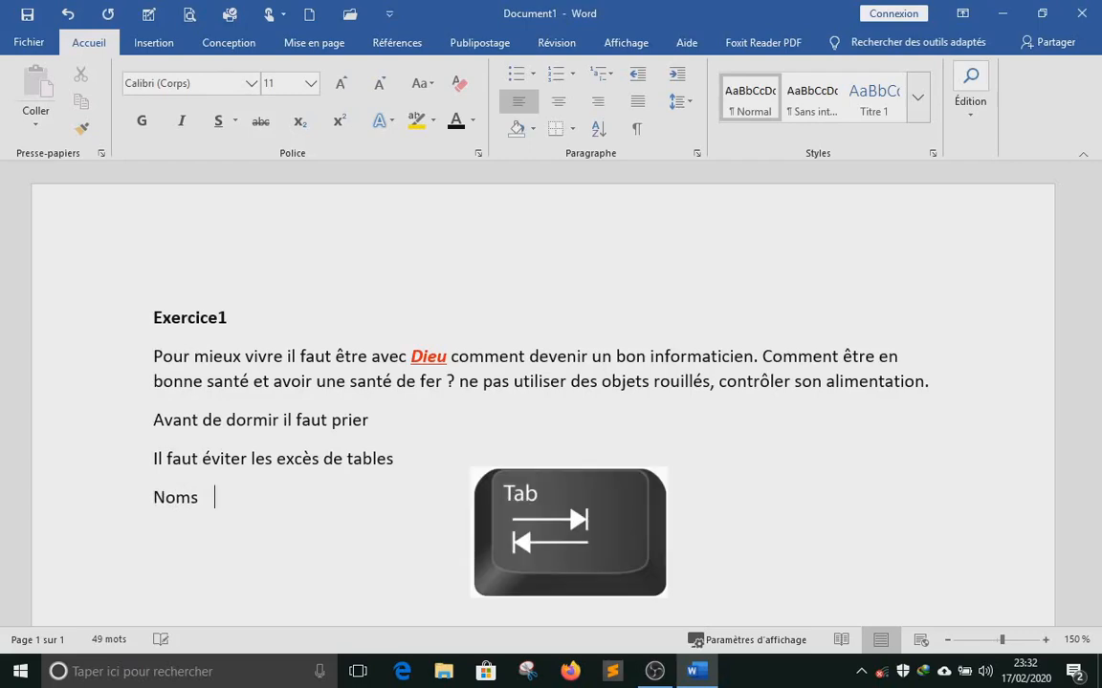
text(prénoms)
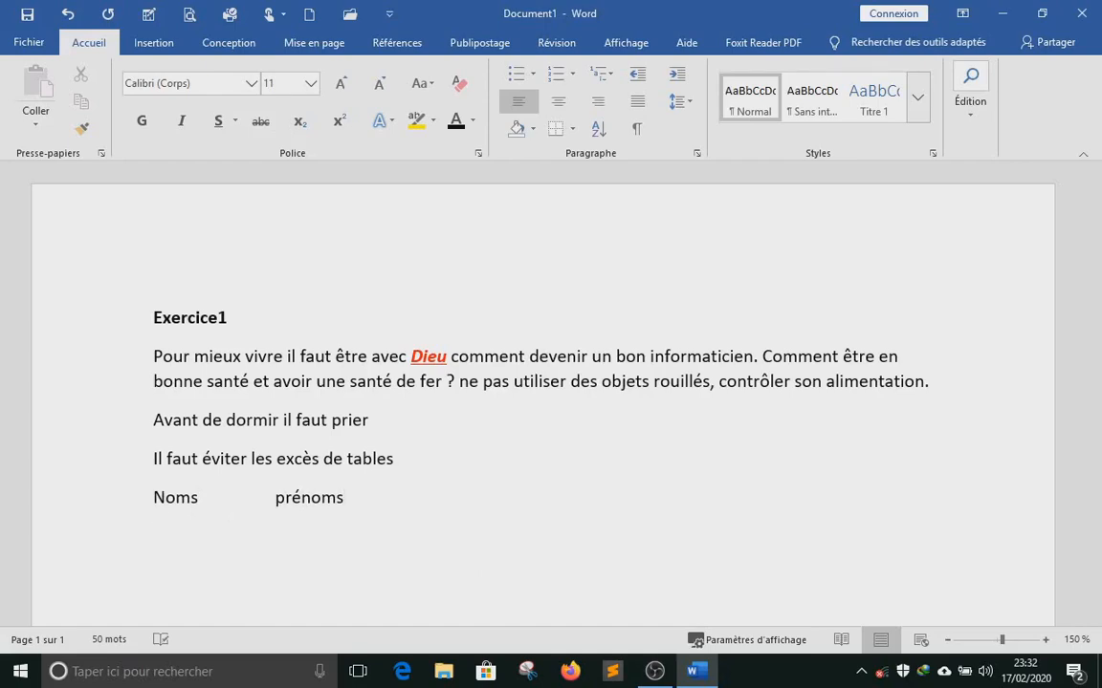
text(YAnnick)
key(Tab)
key(BackSpace)
key(Tab)
key(BackSpace)
key(BackSpace)
key(BackSpace)
key(BackSpace)
key(BackSpace)
key(BackSpace)
key(BackSpace)
key(BackSpace)
Step: Enter the first sample surname and first name, tab-aligned under "Noms" and "prénoms", and start a new line
text(Bartélémy)
key(Tab)
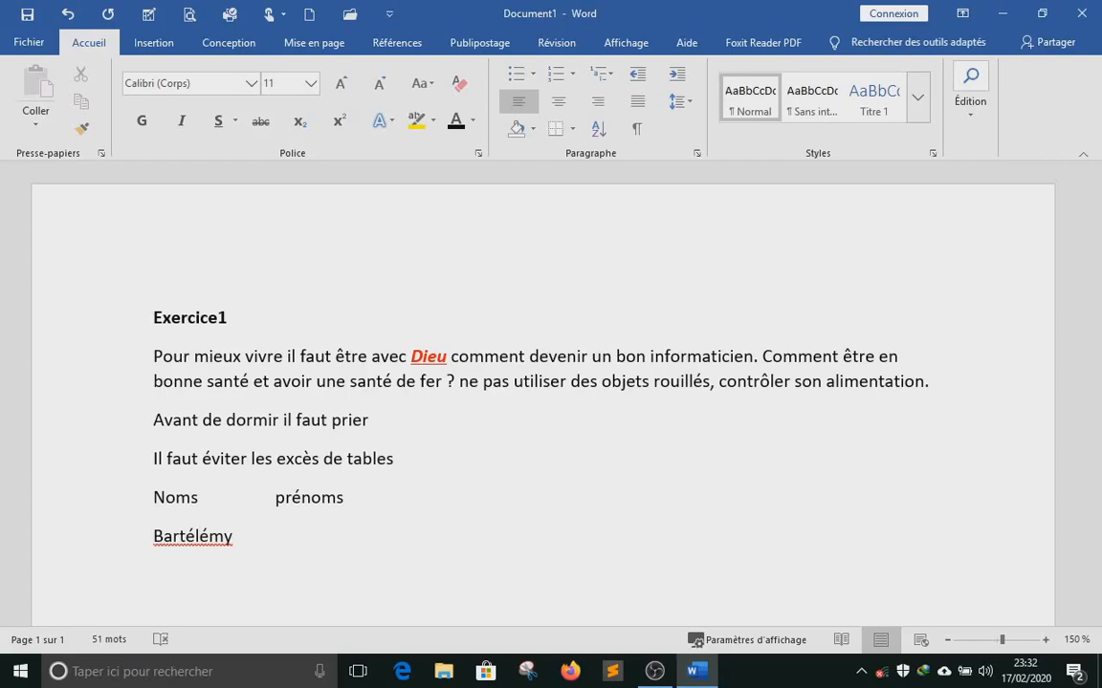
text(doris)
key(Return)
Step: Enter a second sample surname and first name aligned under the same two headings, and start another line
text(éthie)
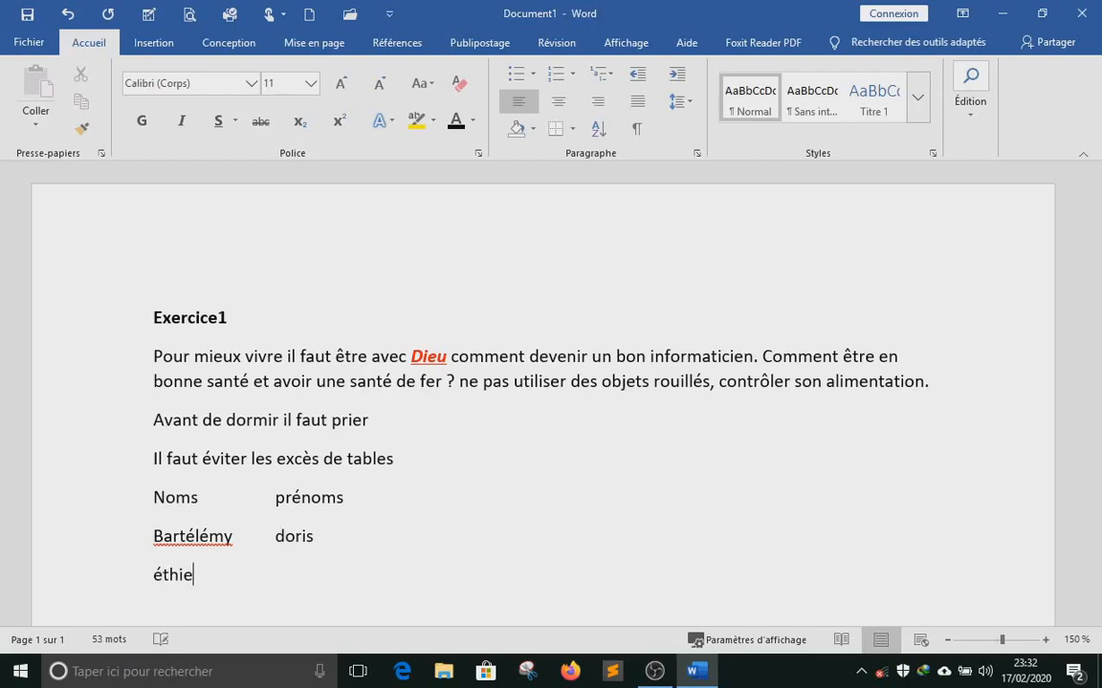
text(nne)
key(Tab)
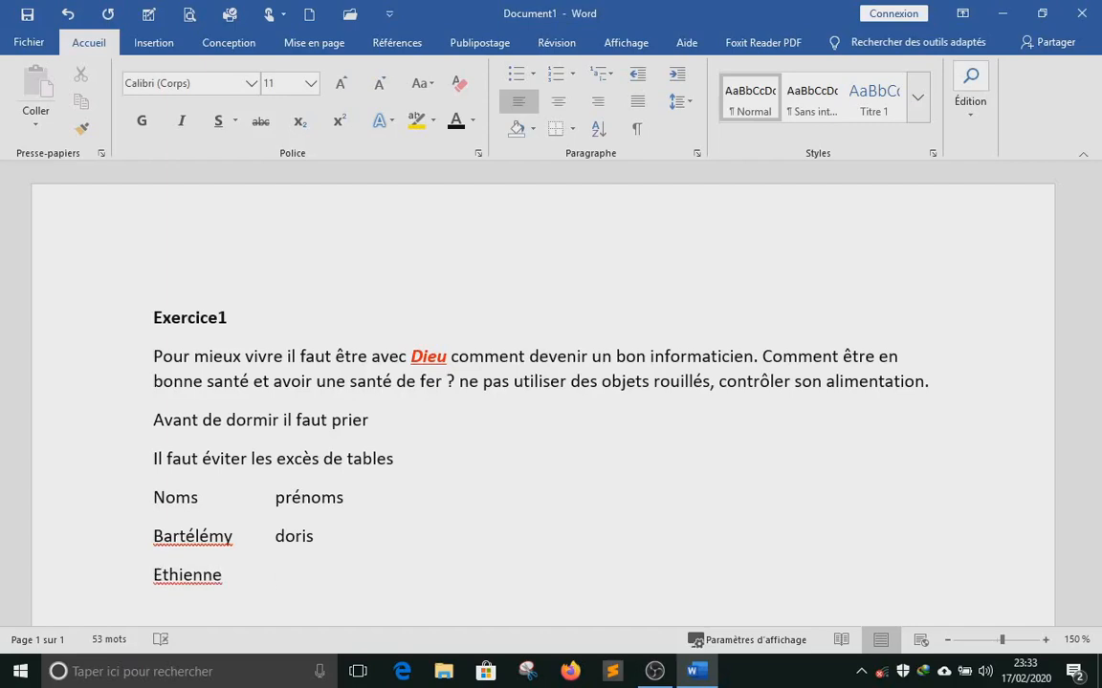
text(paris)
key(Return)
Step: Fill in the third list row with "Azerty" under "Noms" and "Qwerty" under "prénoms"
text(azerty)
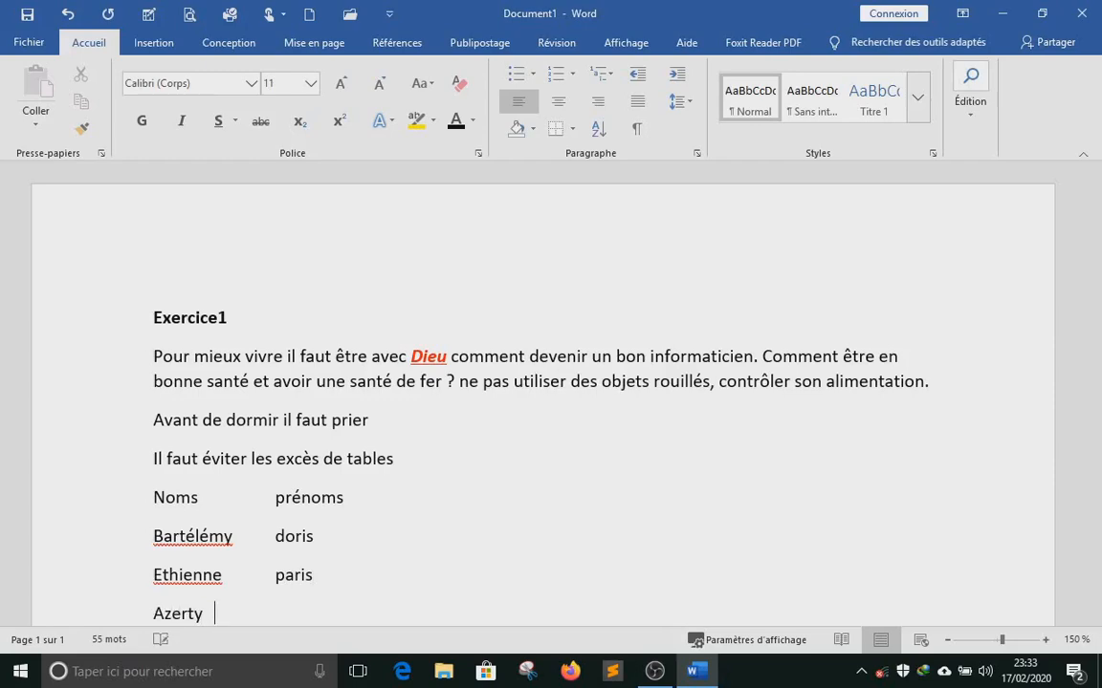
key(Tab)
text(Qwerty)
Step: Select the list text continuously from "Noms" down to "Azerty" in the last row
scroll(445, 457, down, 4)
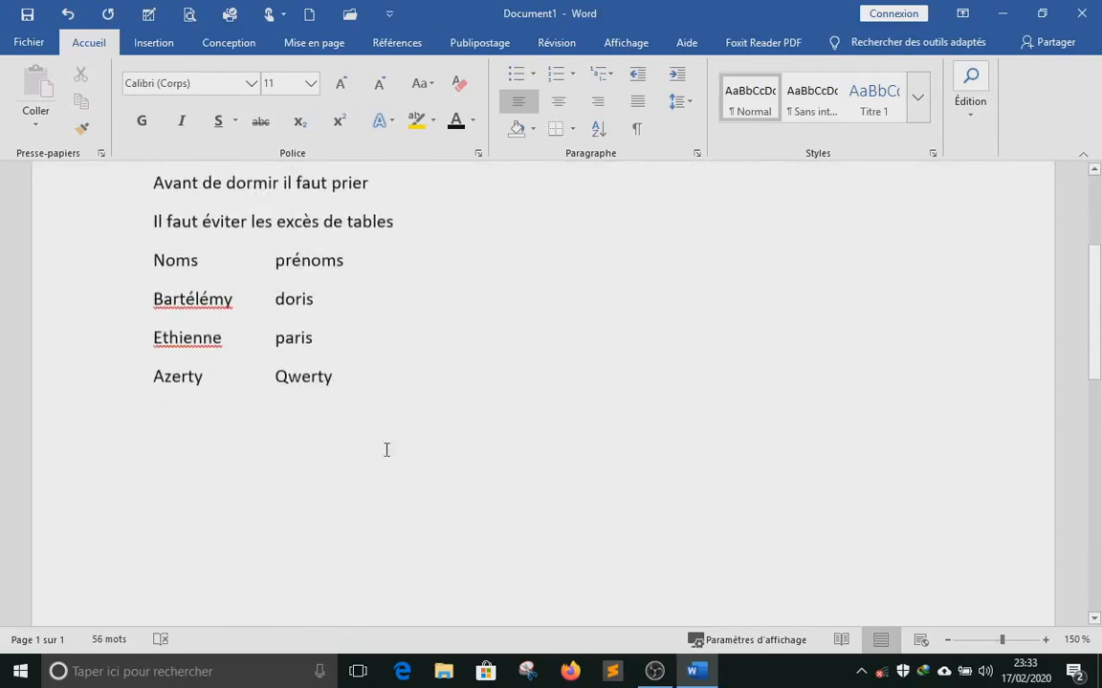
scroll(169, 325, up, 1)
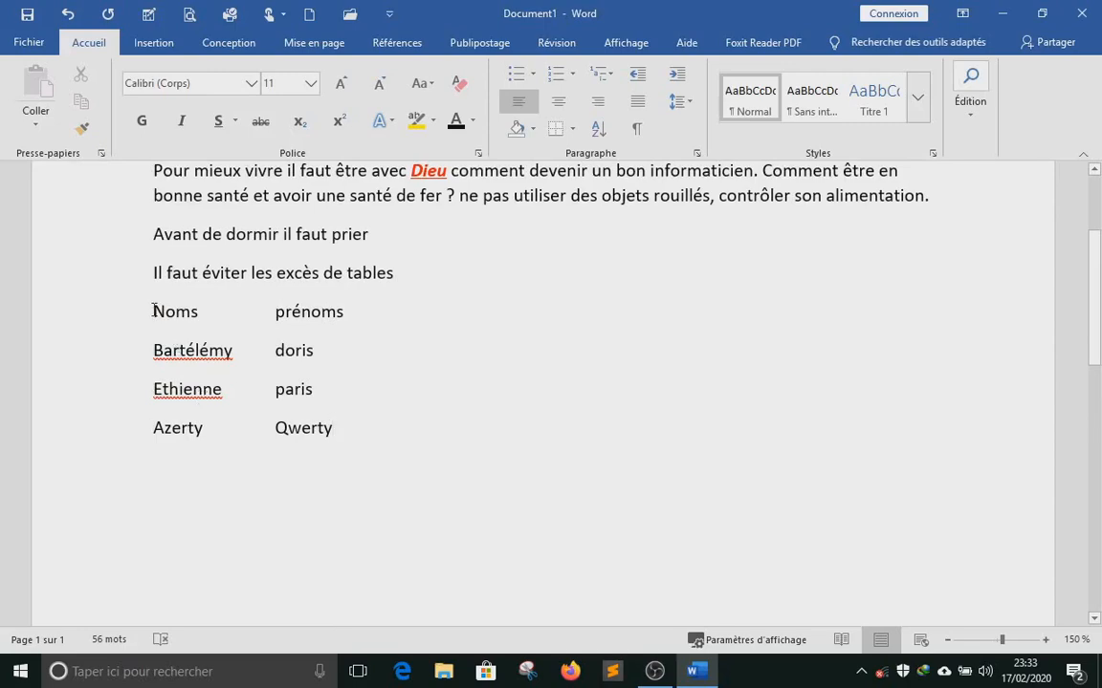
drag(154, 311, 187, 435)
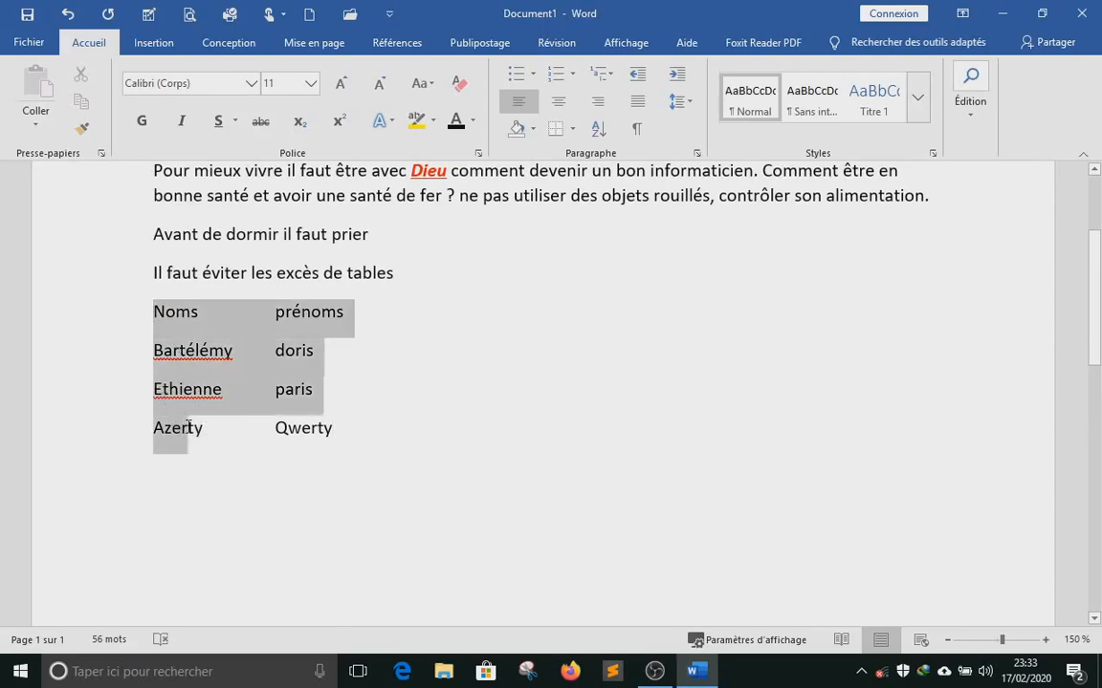
Step: Replace the continuous selection with a vertical block selection covering only the "Noms" column, from its heading down to "Azerty"
click(174, 311)
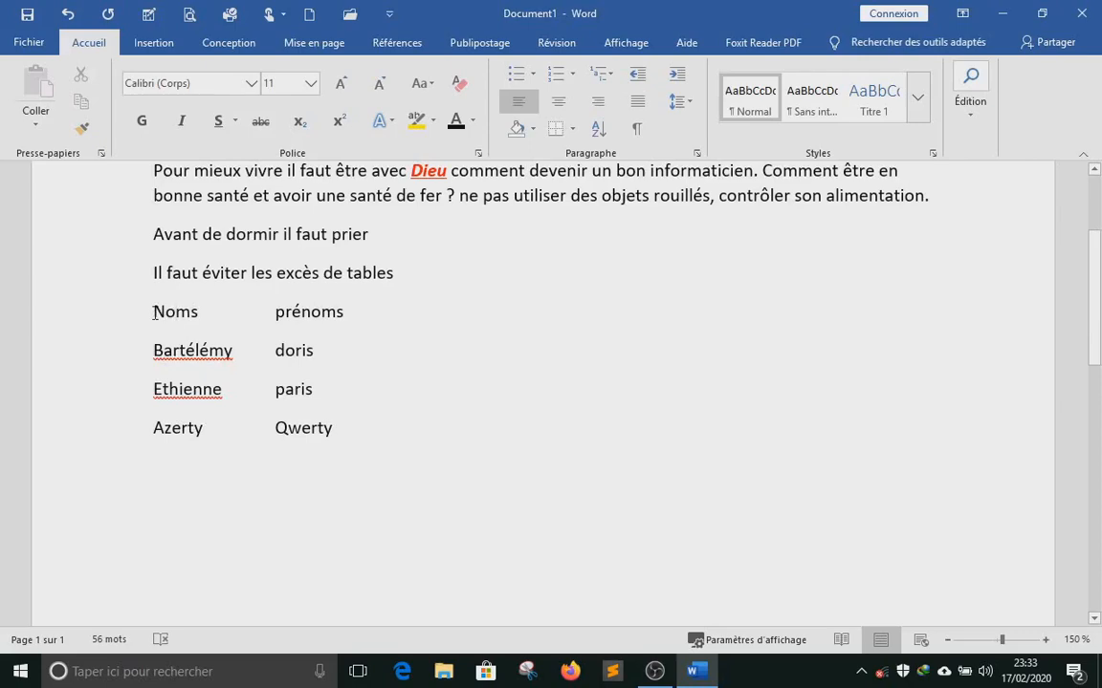
key(alt)
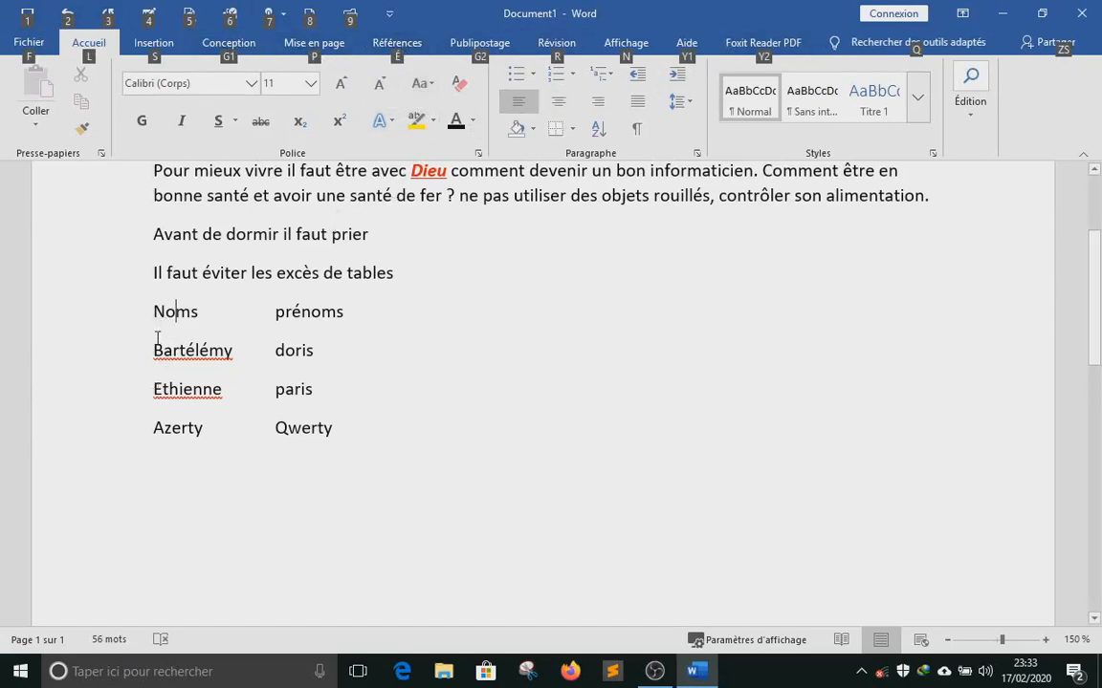
key(Escape)
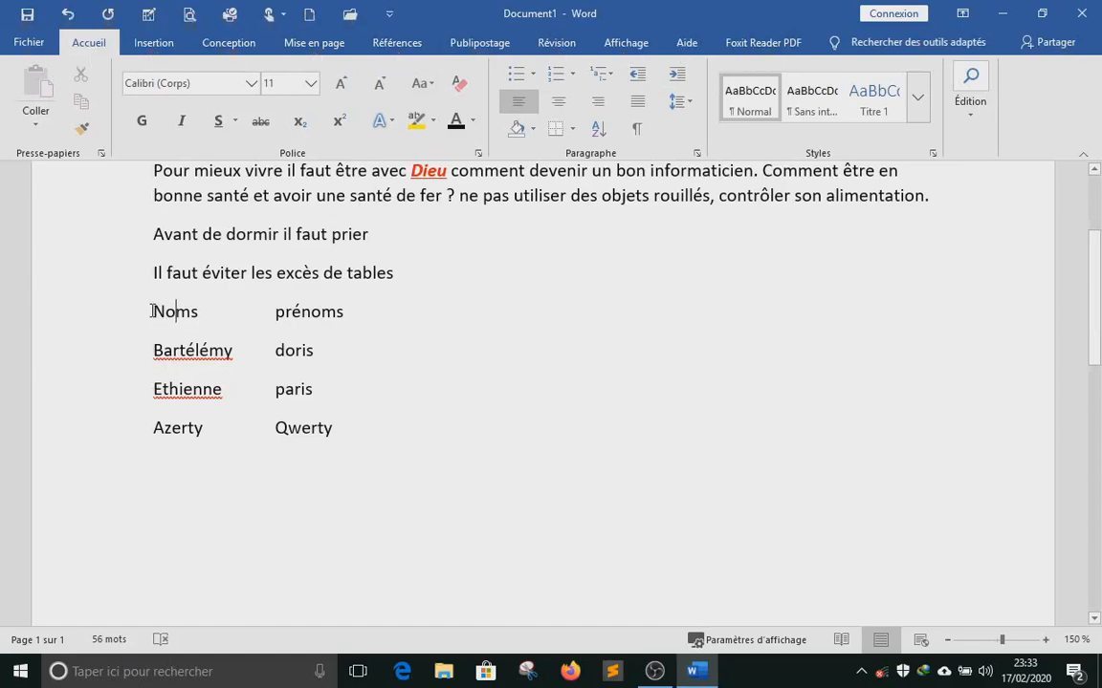
drag(155, 317, 237, 438)
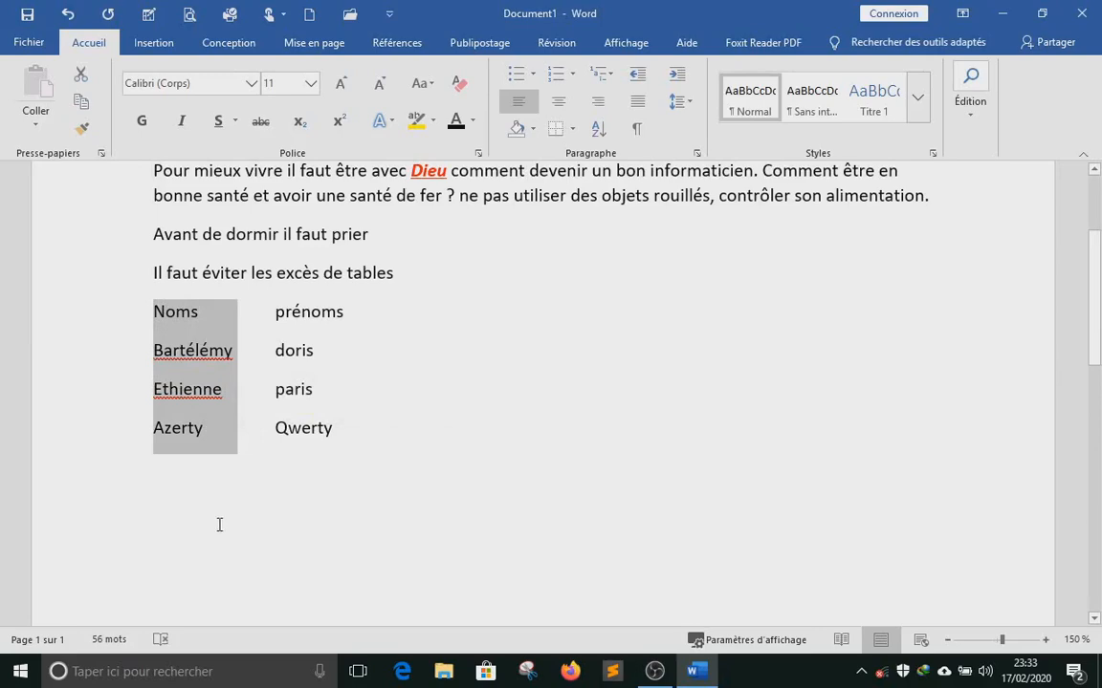
Step: Select only the "prénoms" column as a vertical block from its heading down to "Qwerty", and clear the selection
click(260, 346)
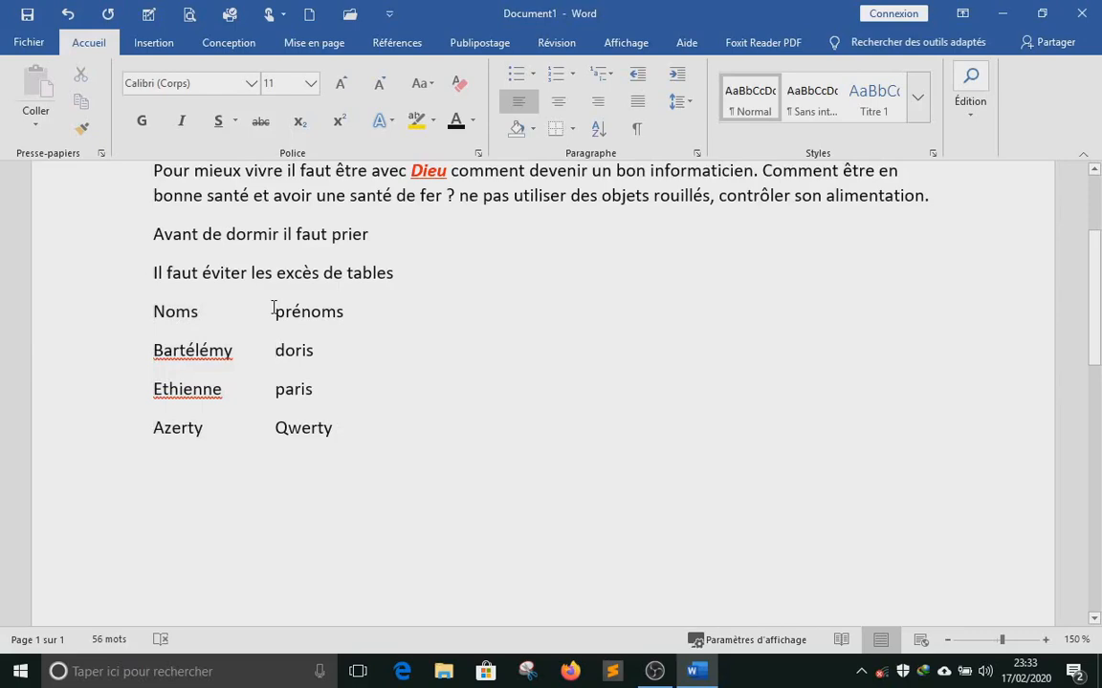
drag(273, 308, 350, 449)
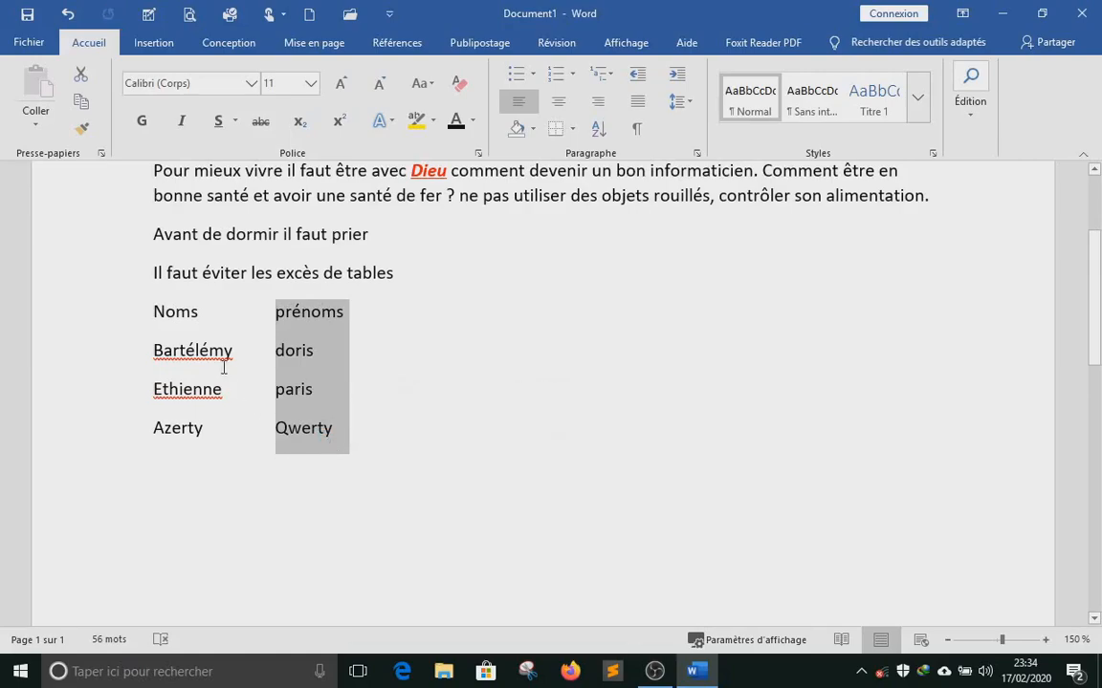
scroll(224, 370, up, 3)
scroll(224, 400, down, 3)
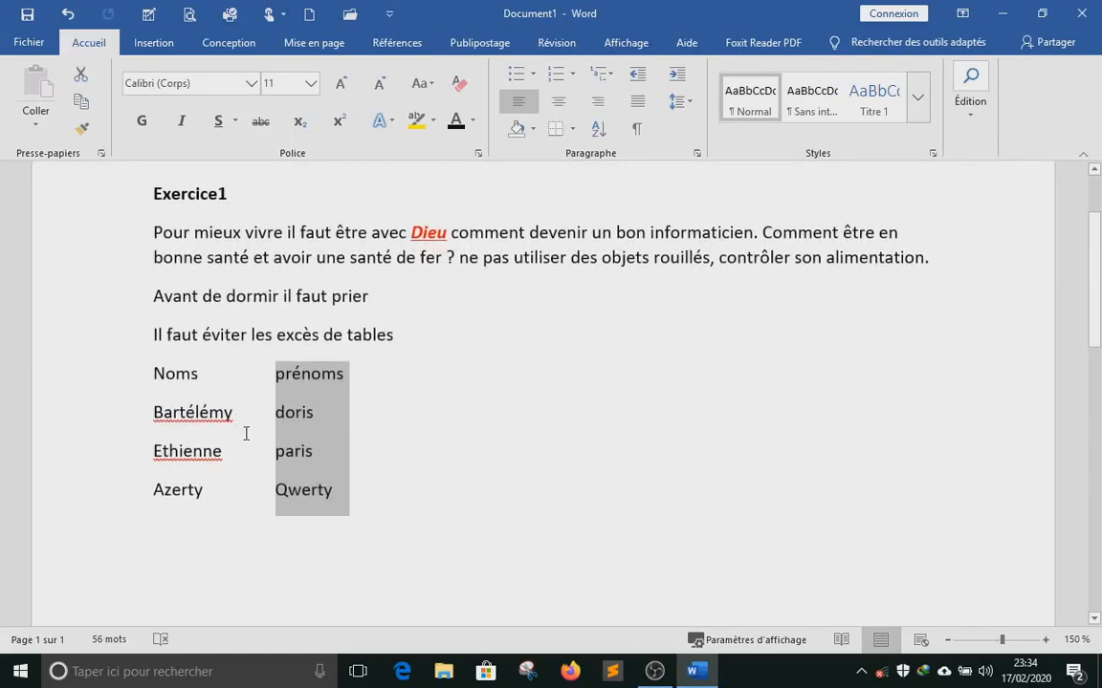
click(159, 371)
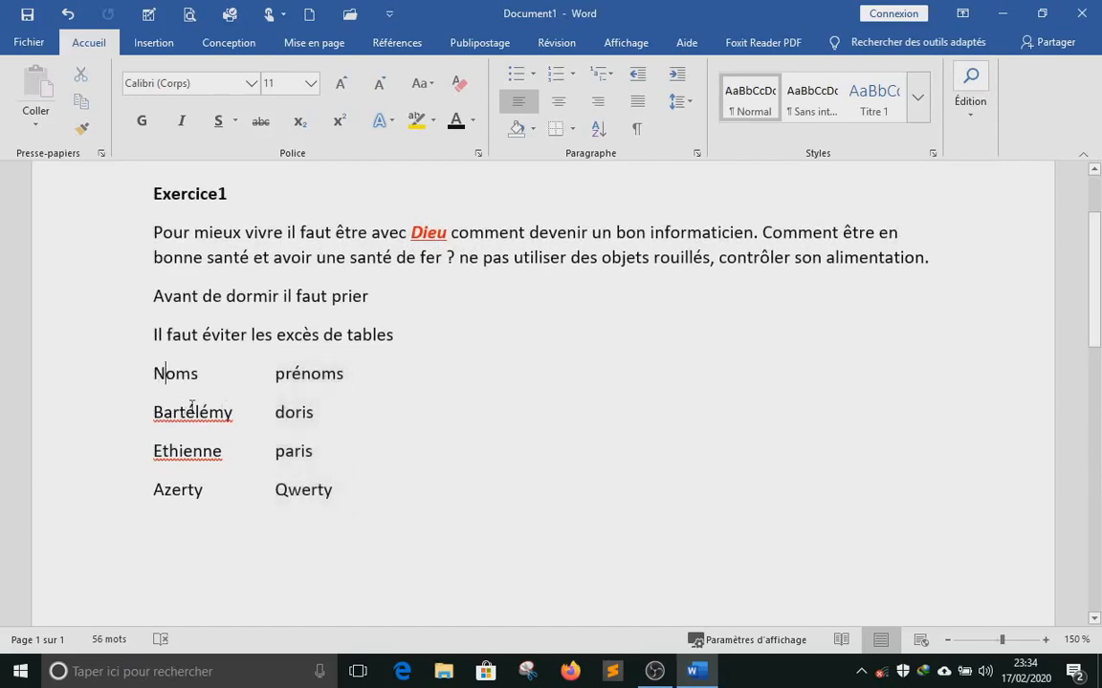
scroll(191, 407, up, 3)
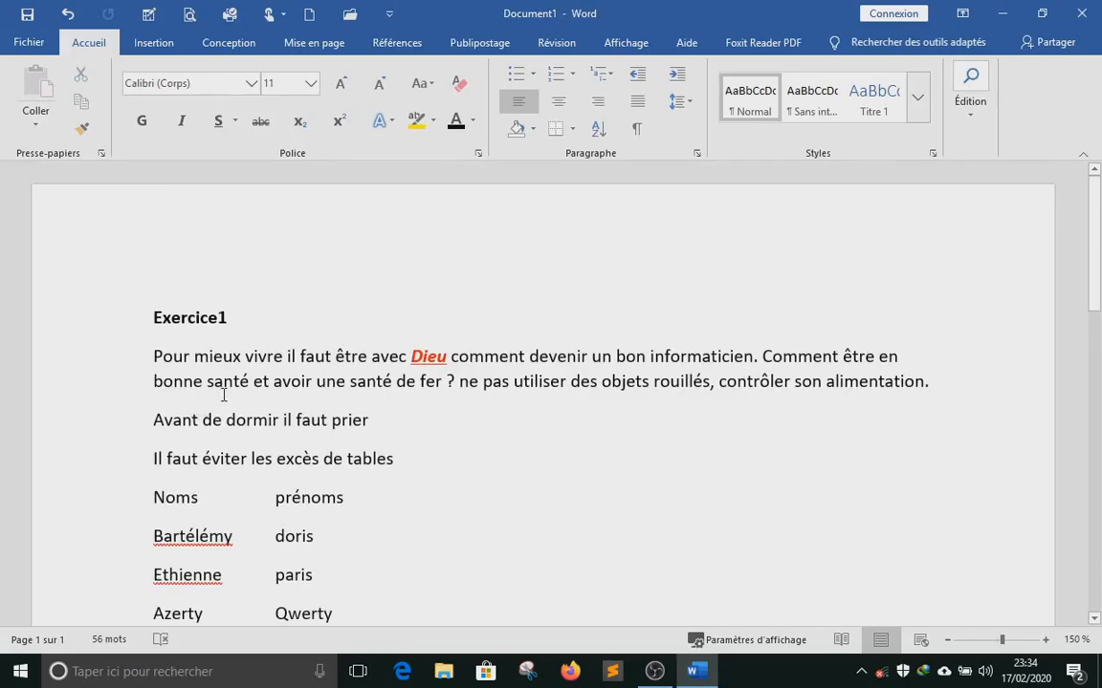
scroll(130, 283, down, 1)
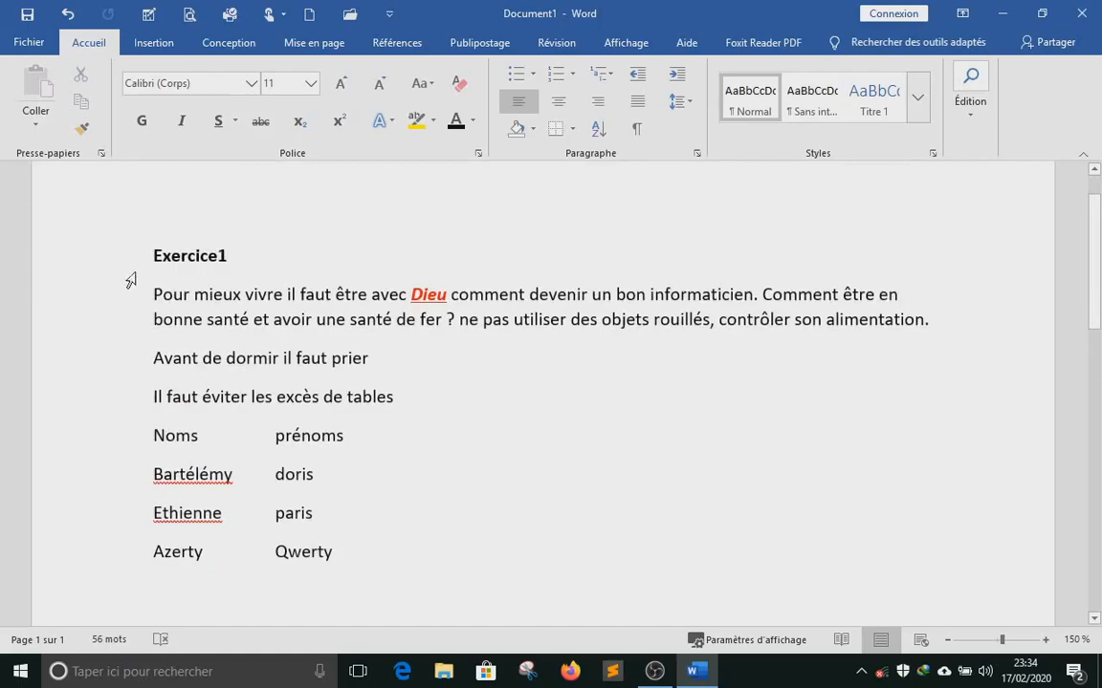
scroll(167, 344, down, 2)
scroll(167, 344, up, 2)
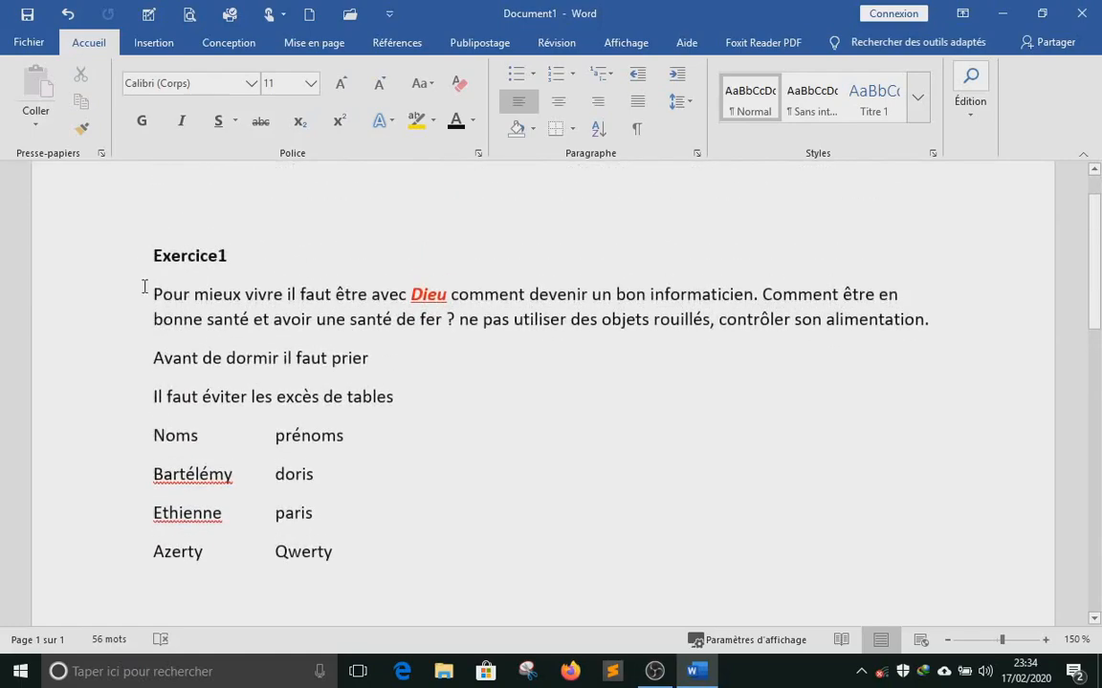